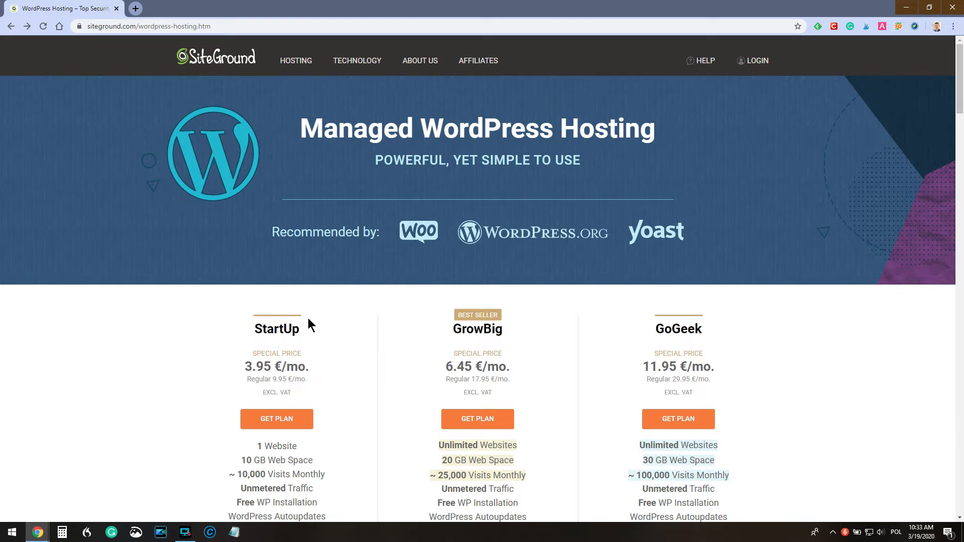
Examine the StartUp plan's price and included features, comparing them with the GrowBig and GoGeek plans
left_click_drag(303, 332, 249, 336)
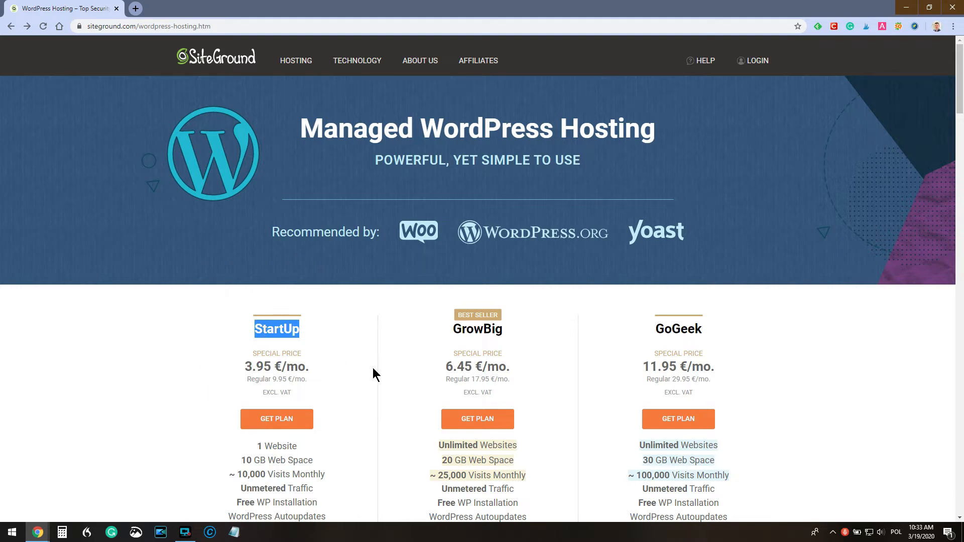
scroll(371, 400, "down", 2)
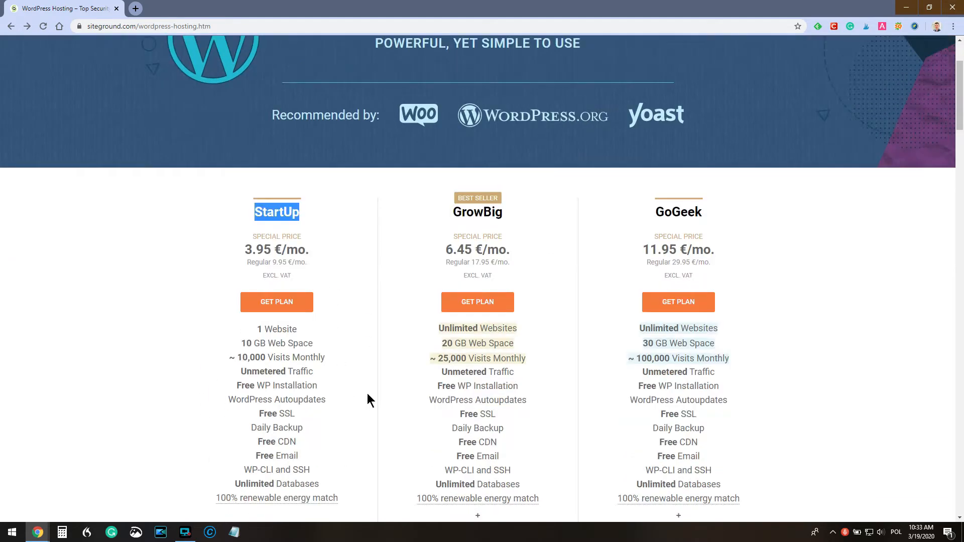
left_click(247, 248)
left_click_drag(247, 248, 271, 248)
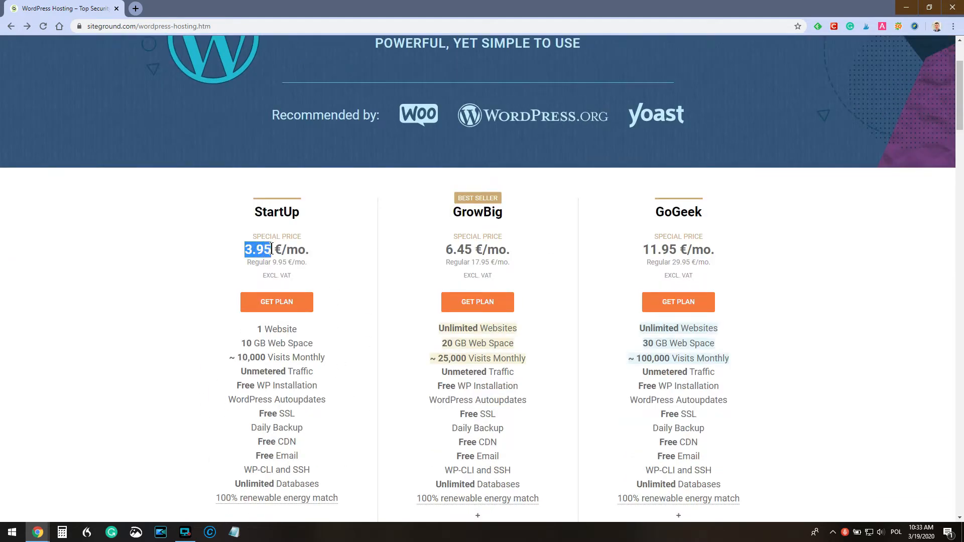
left_click(335, 256)
scroll(372, 258, "down", 2)
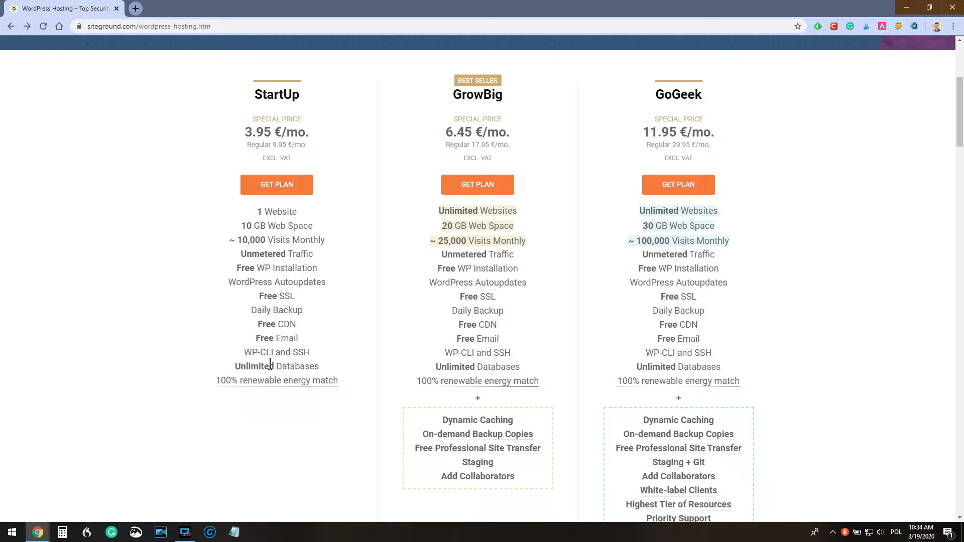
scroll(267, 349, "up", 2)
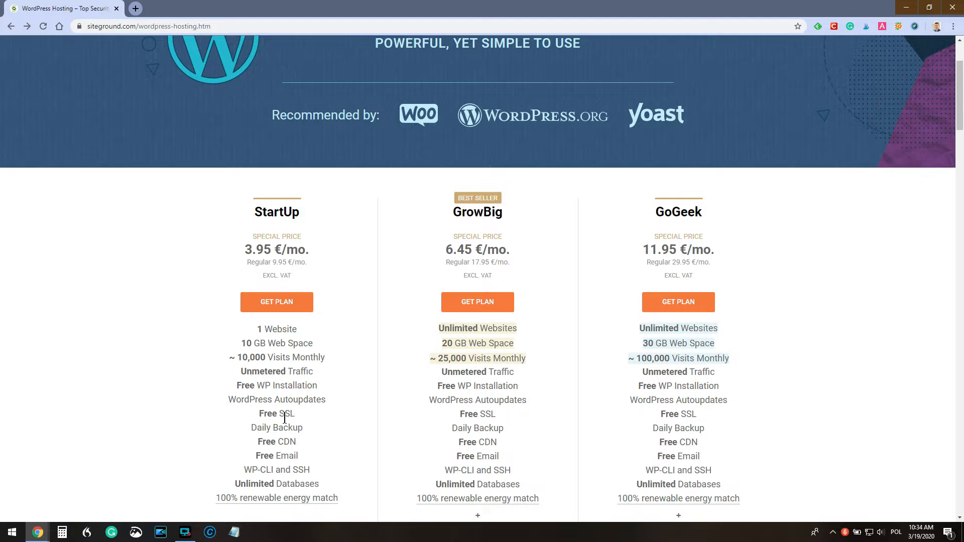
scroll(284, 417, "up", 2)
scroll(285, 418, "down", 4)
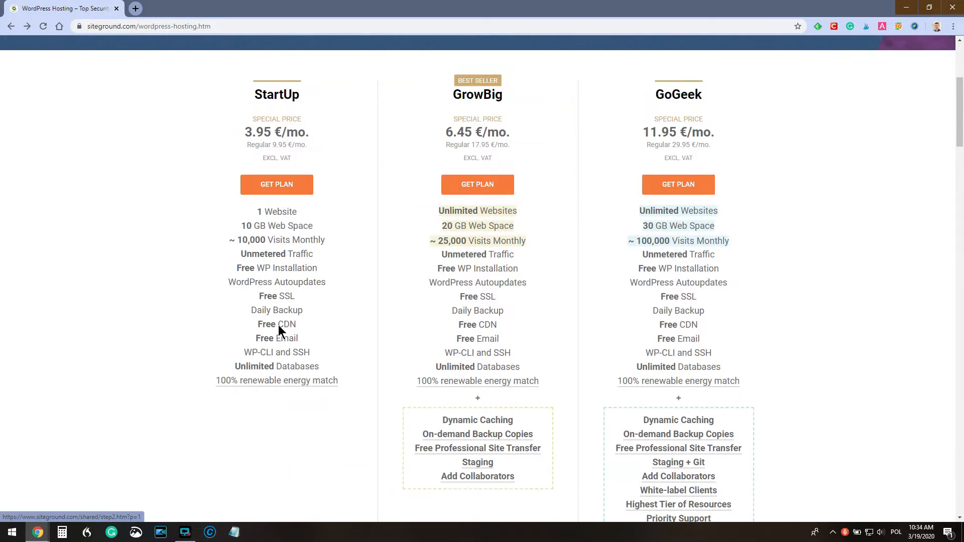
left_click_drag(304, 339, 261, 341)
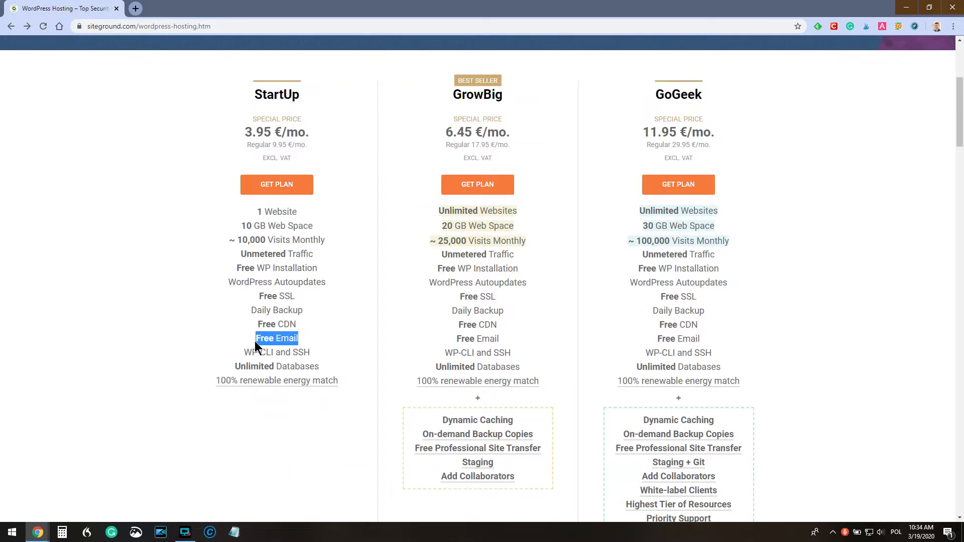
left_click(225, 325)
scroll(225, 326, "up", 4)
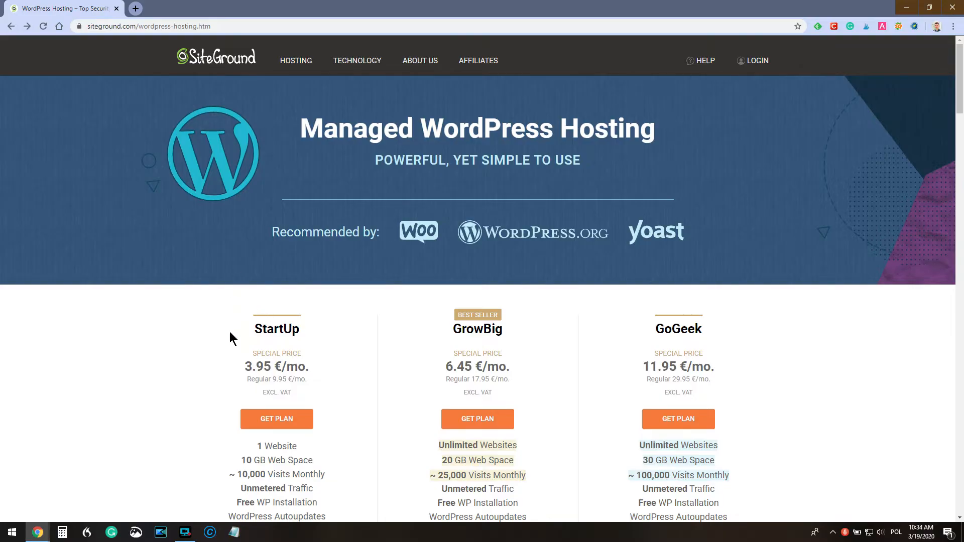
Order the StartUp plan with registration of a new .com domain made of the owner's full name plus "writer"
left_click(279, 420)
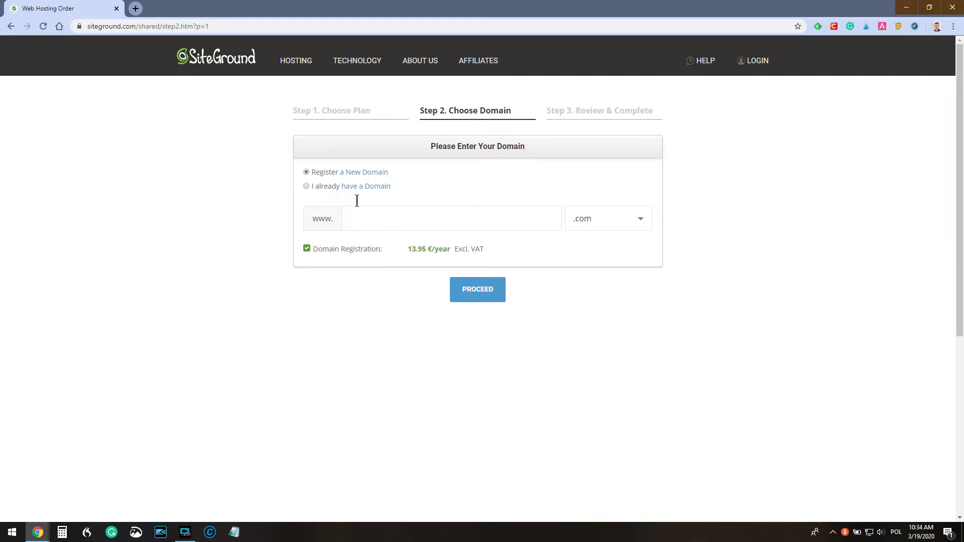
type("rafalreyzerwriter")
left_click_drag(407, 249, 426, 249)
left_click(410, 285)
left_click(485, 293)
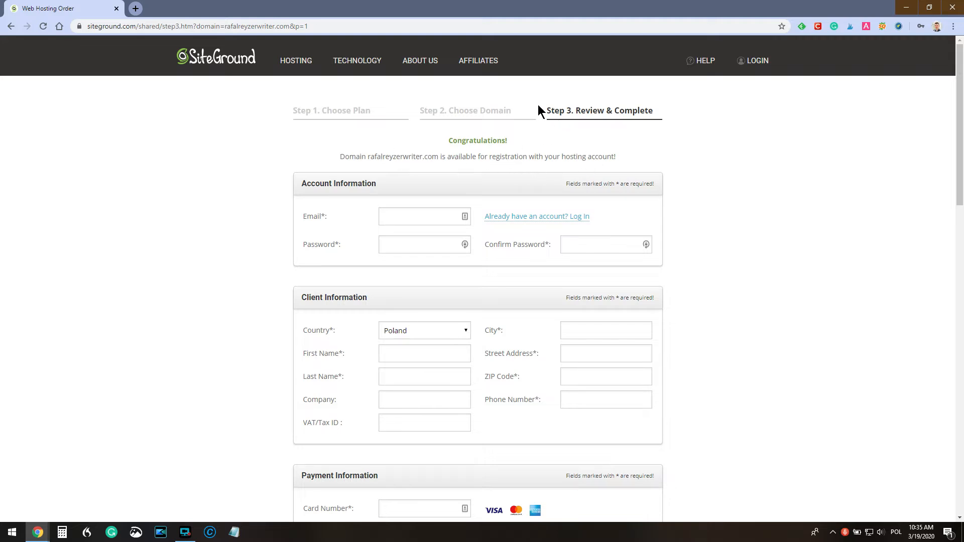
Look over the account, client and payment sections of the order form and dismiss the special-price offer
scroll(628, 140, "down", 2)
scroll(623, 150, "up", 2)
scroll(702, 176, "down", 2)
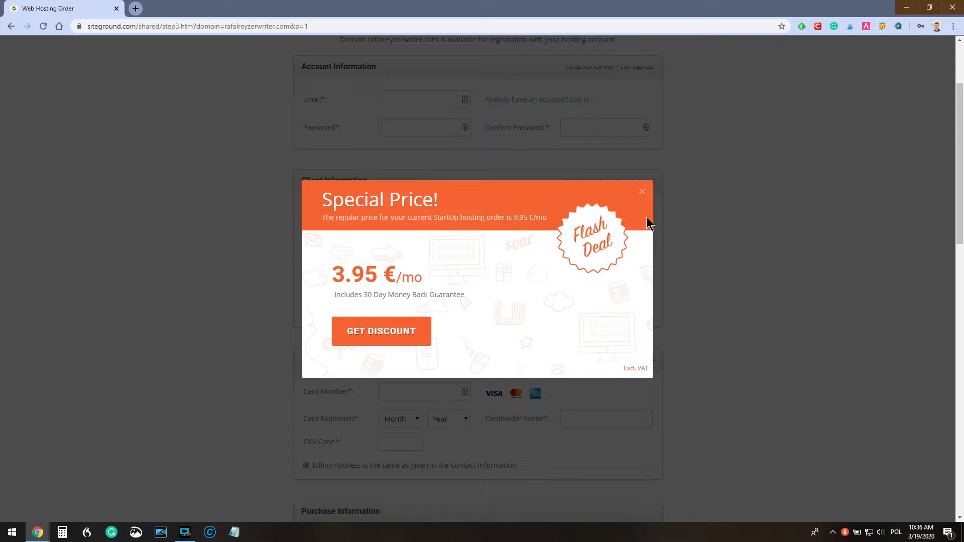
left_click(641, 191)
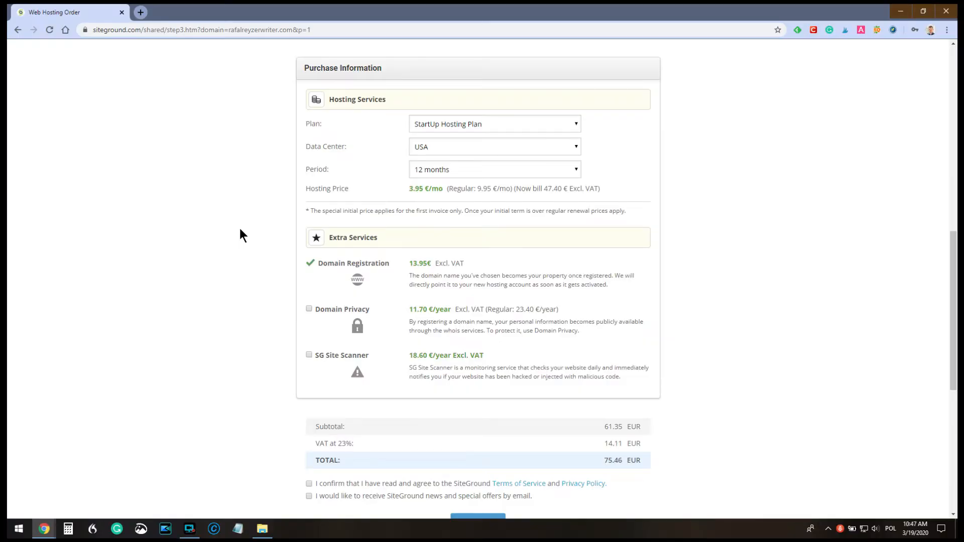
Choose the StartUp Hosting Plan and the USA data center for the hosting services
left_click(460, 124)
left_click(436, 134)
left_click_drag(409, 189, 429, 193)
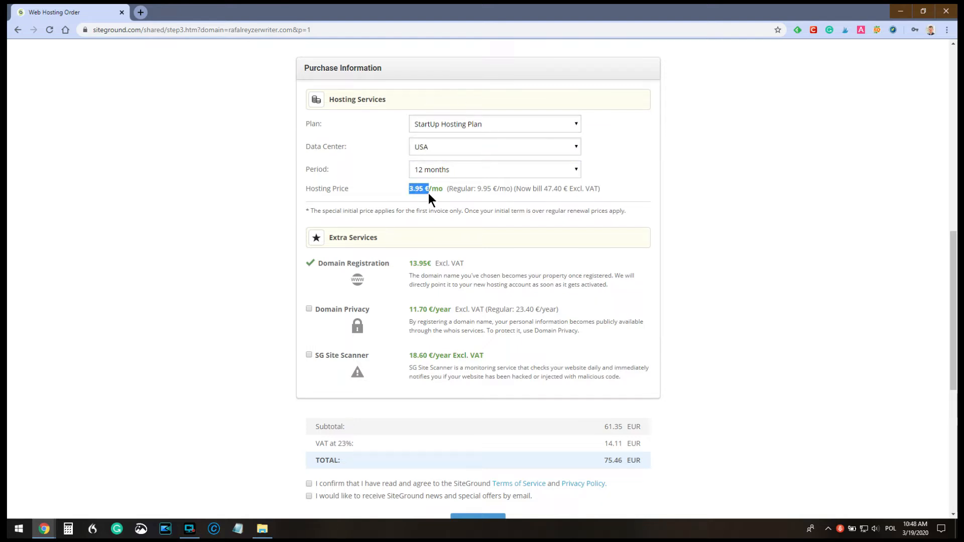
left_click(419, 147)
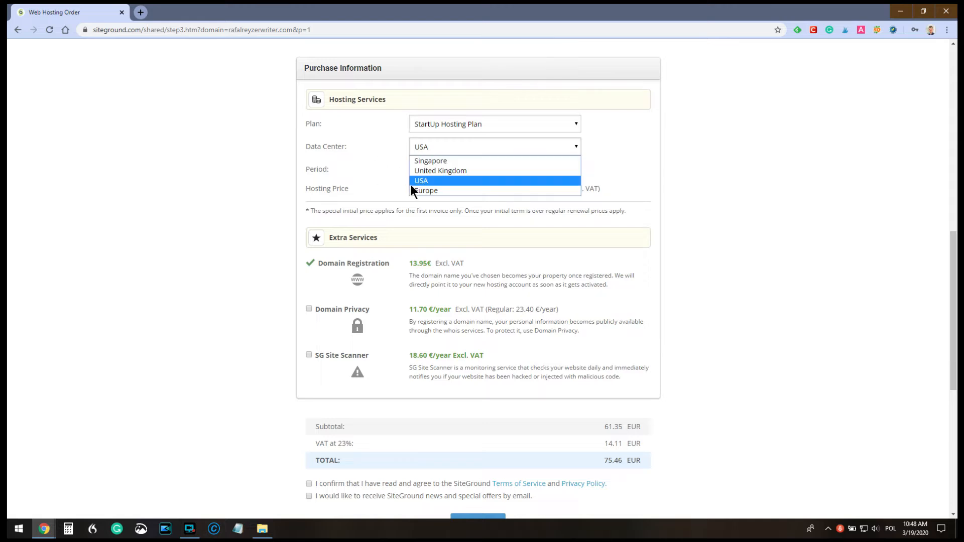
left_click(431, 182)
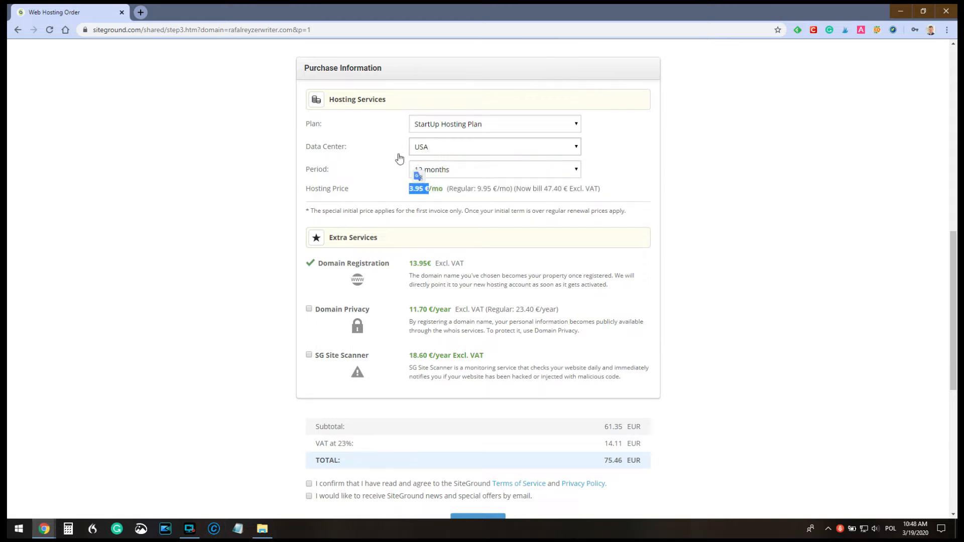
left_click(455, 219)
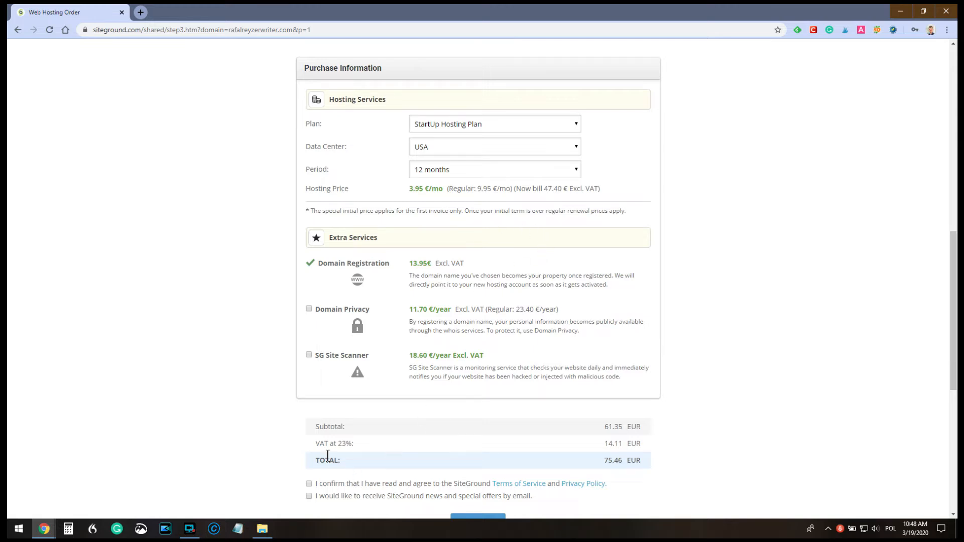
Examine the VAT, the optional extra services such as Domain Privacy, and the order total before payment
left_click_drag(354, 443, 315, 442)
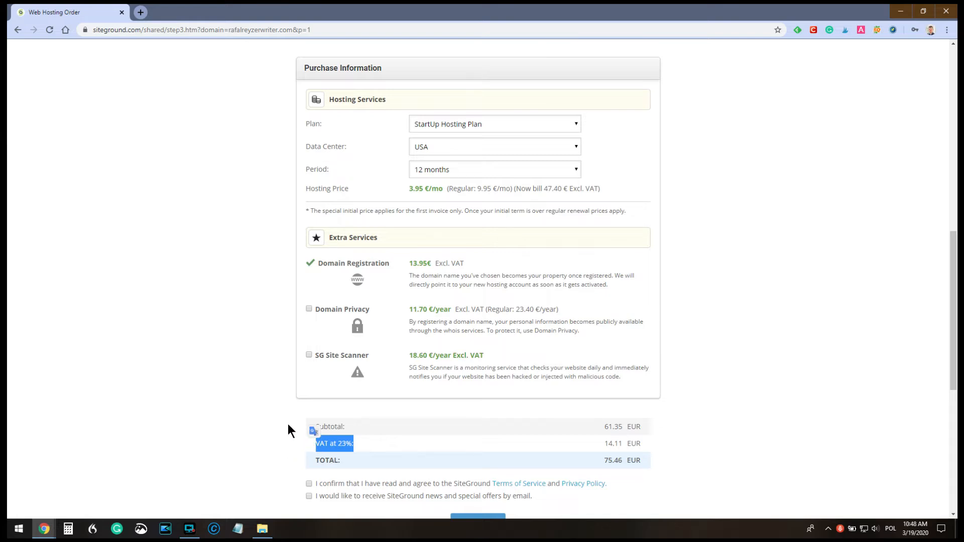
left_click(275, 407)
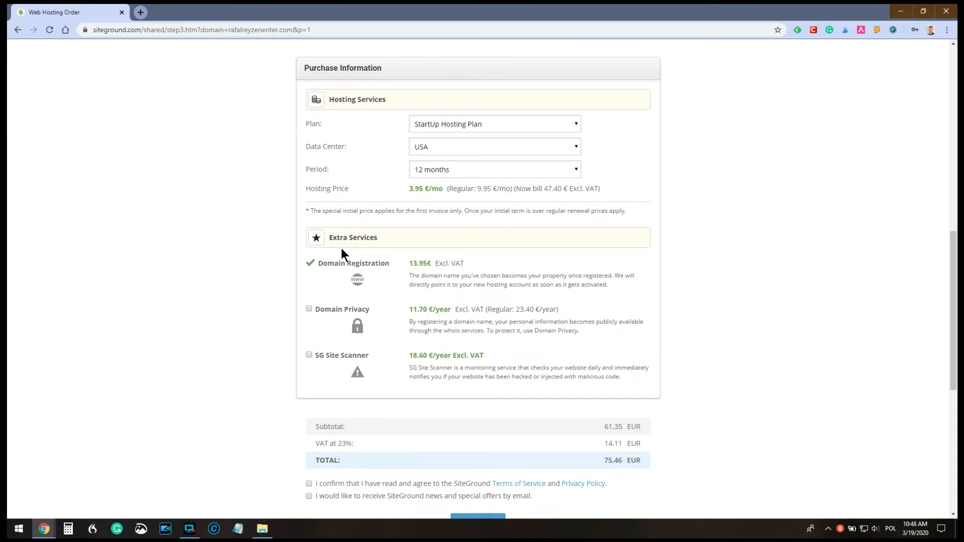
left_click_drag(412, 262, 429, 259)
left_click(429, 260)
left_click(309, 308)
left_click(308, 308)
scroll(287, 366, "down", 2)
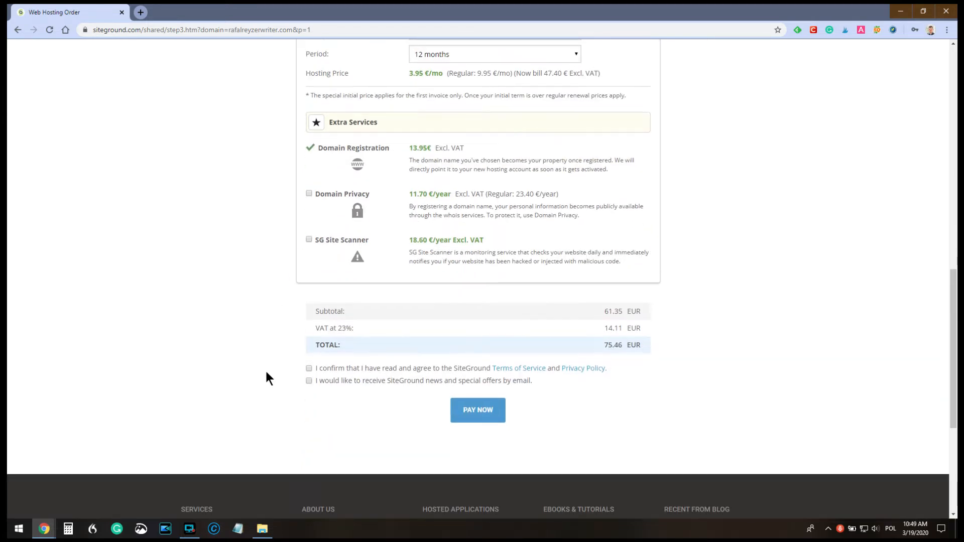
scroll(946, 324, "up", 2)
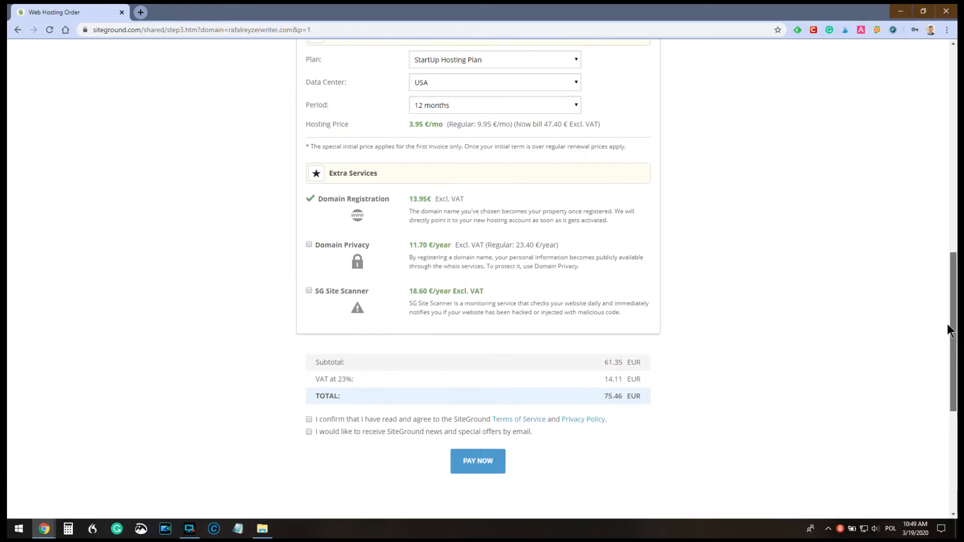
scroll(944, 316, "up", 1)
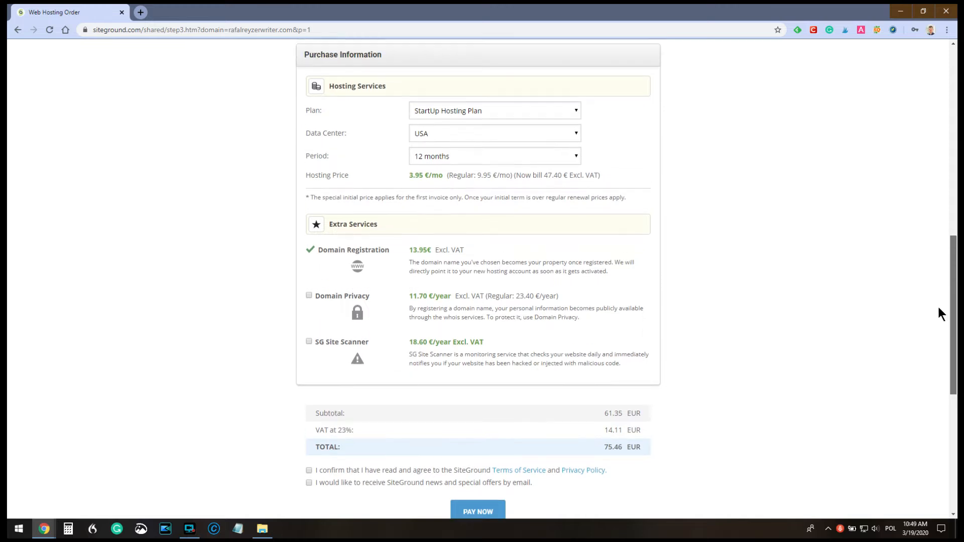
scroll(938, 307, "down", 1)
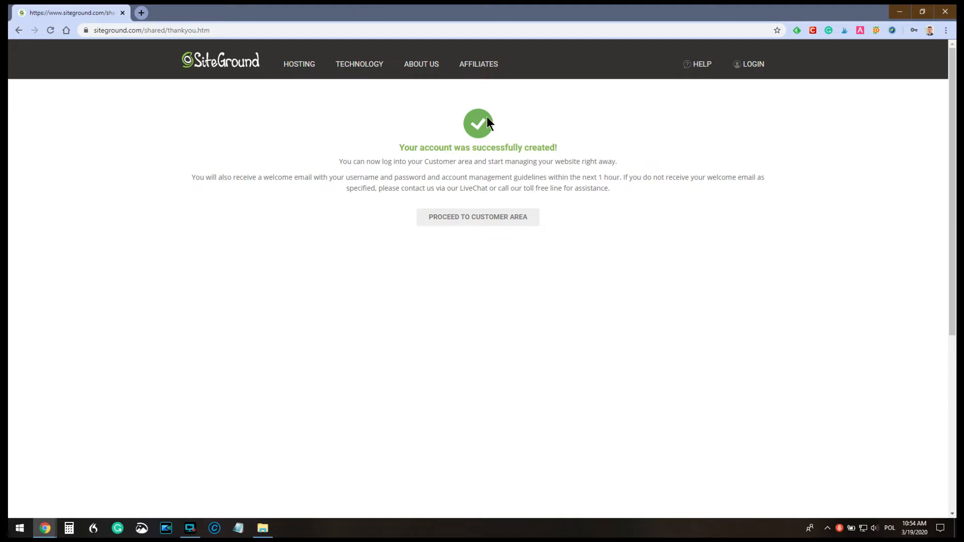
Proceed to the customer area of the new hosting account and decline both offers to save the login
left_click_drag(378, 160, 538, 152)
left_click(540, 152)
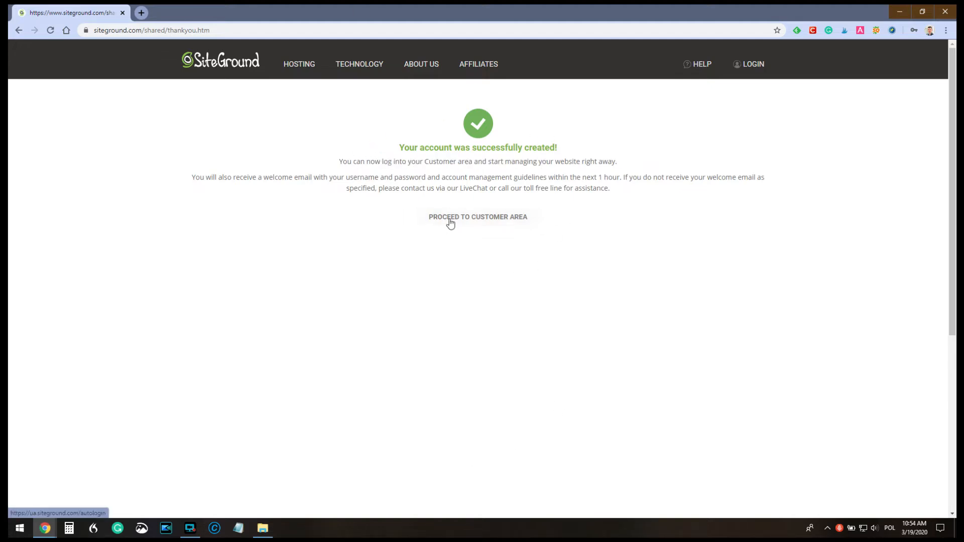
left_click(484, 217)
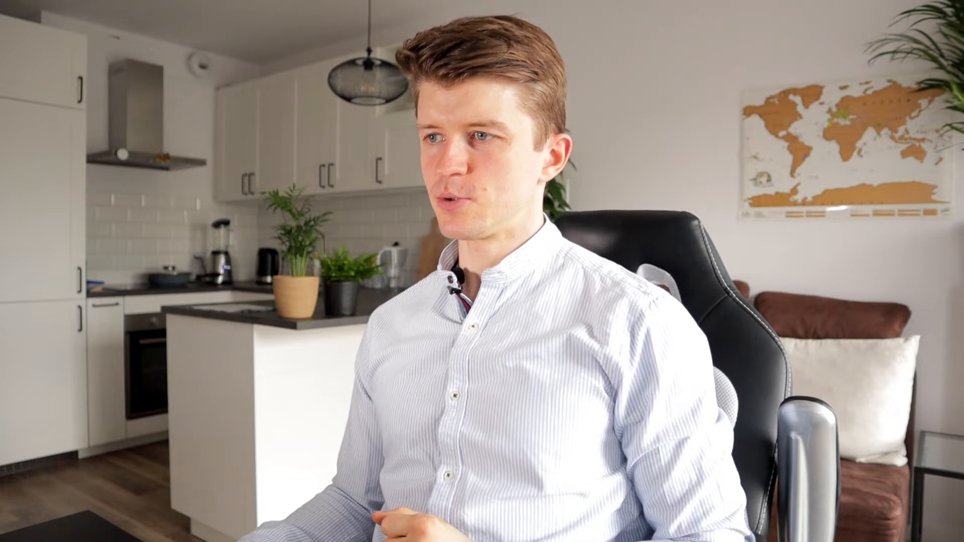
left_click(478, 252)
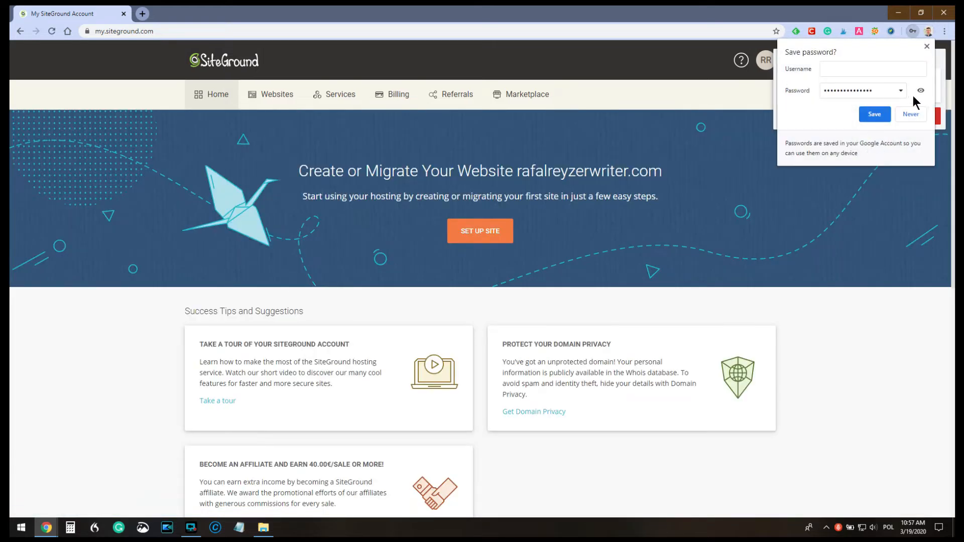
left_click(926, 46)
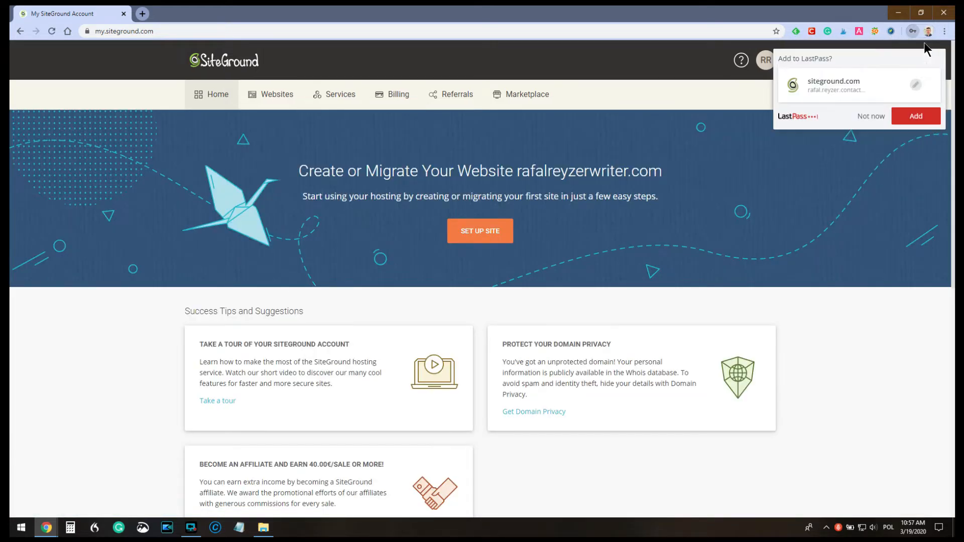
left_click(872, 115)
Open the list of websites in the SiteGround customer area
scroll(363, 267, "down", 9)
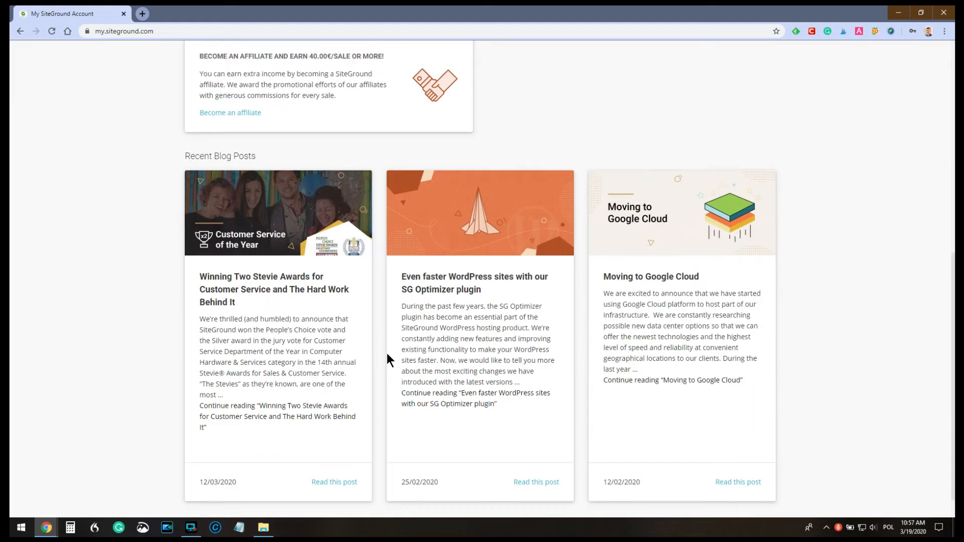
scroll(532, 183, "up", 9)
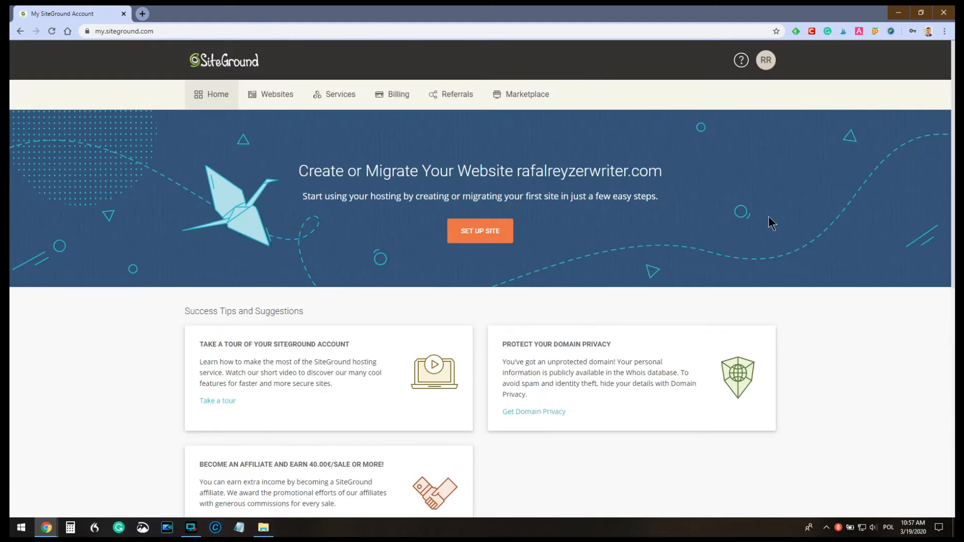
left_click(270, 104)
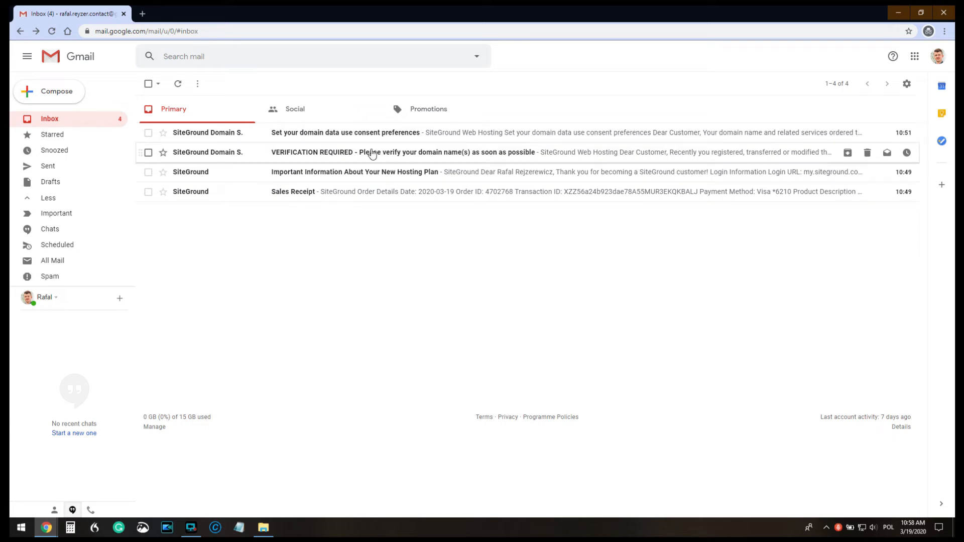
Open SiteGround's domain verification email in Gmail and follow its approval link
left_click(320, 155)
scroll(365, 245, "down", 2)
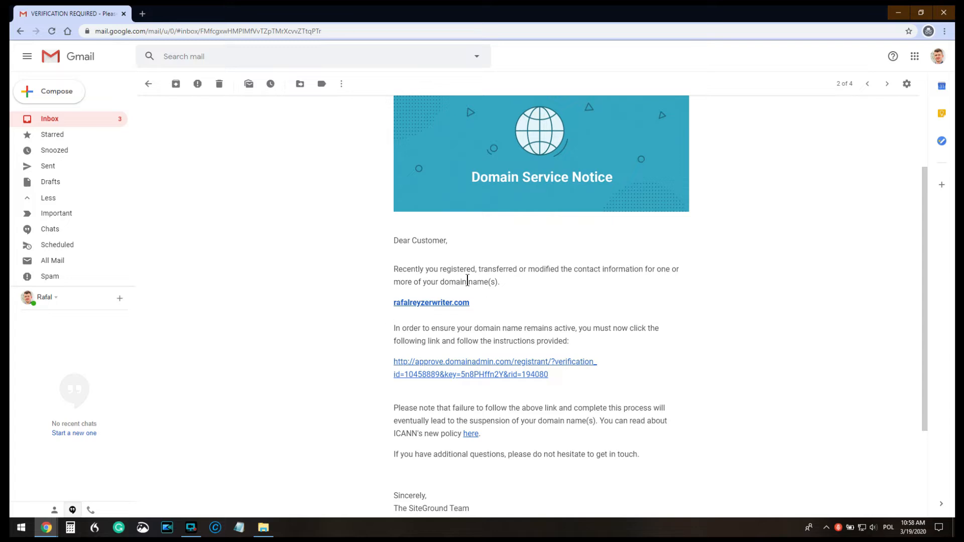
scroll(360, 296, "up", 2)
scroll(398, 300, "down", 5)
scroll(366, 317, "up", 2)
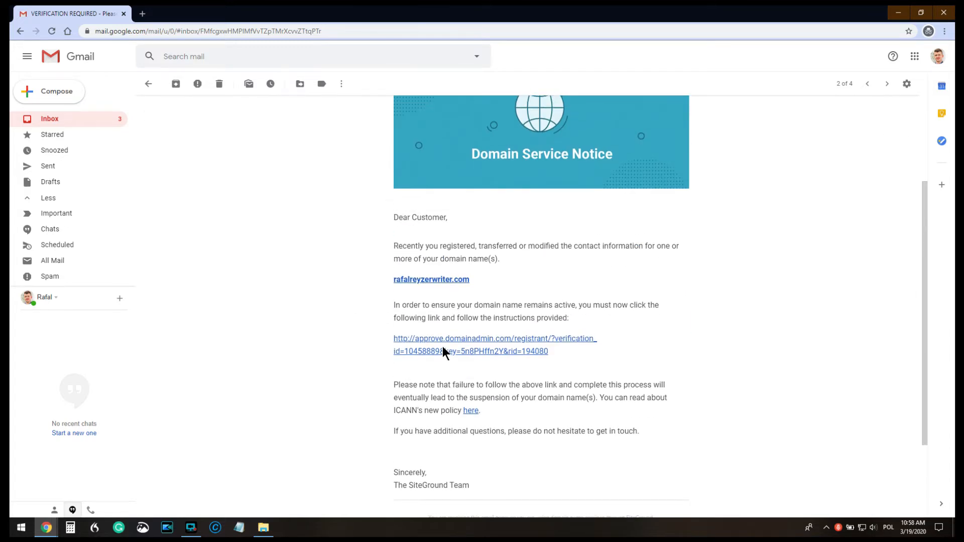
left_click(446, 342)
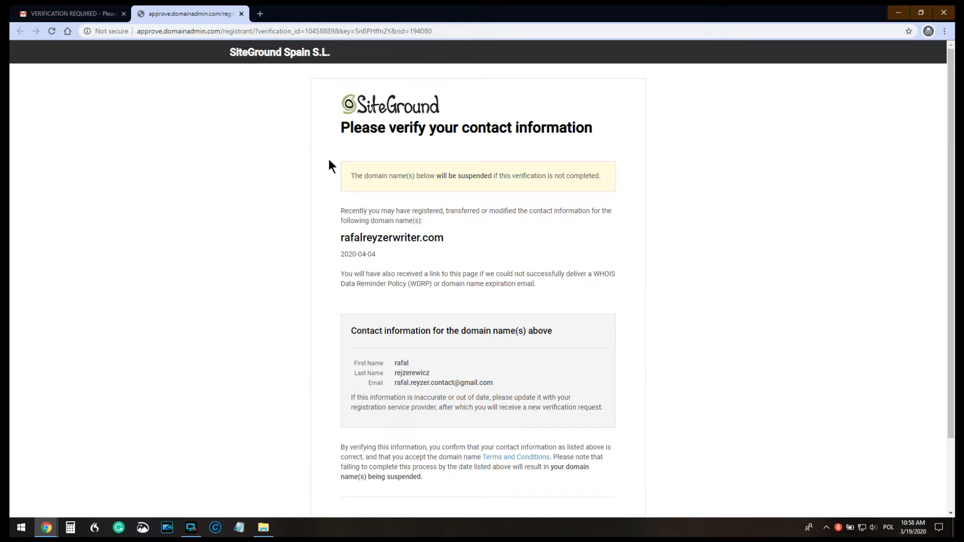
Verify the domain's contact information and switch back to the SiteGround websites list
scroll(537, 211, "down", 3)
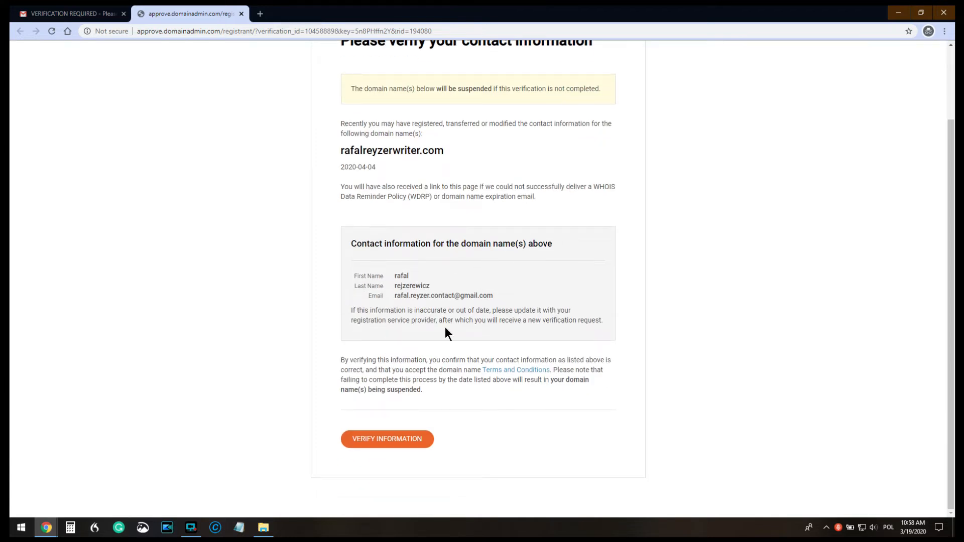
left_click(388, 438)
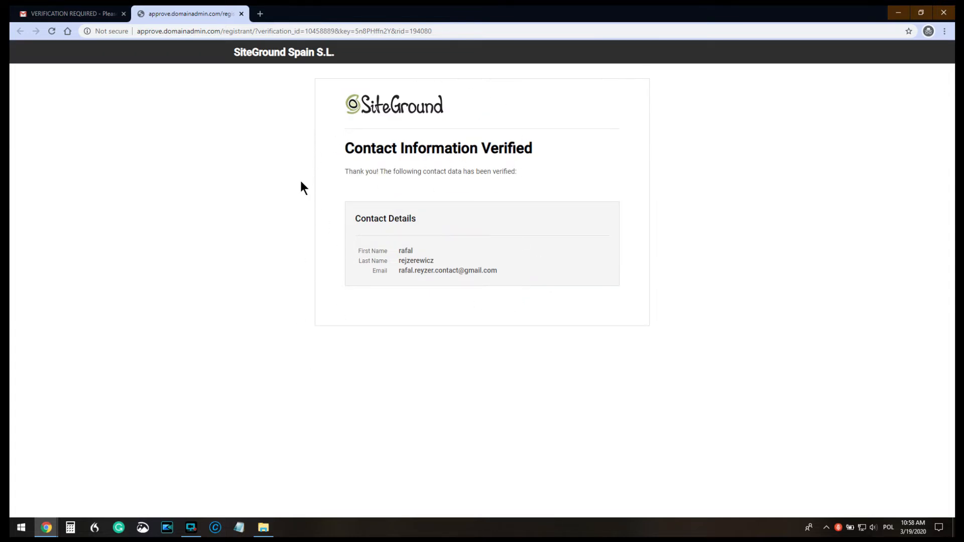
key("alt+Tab")
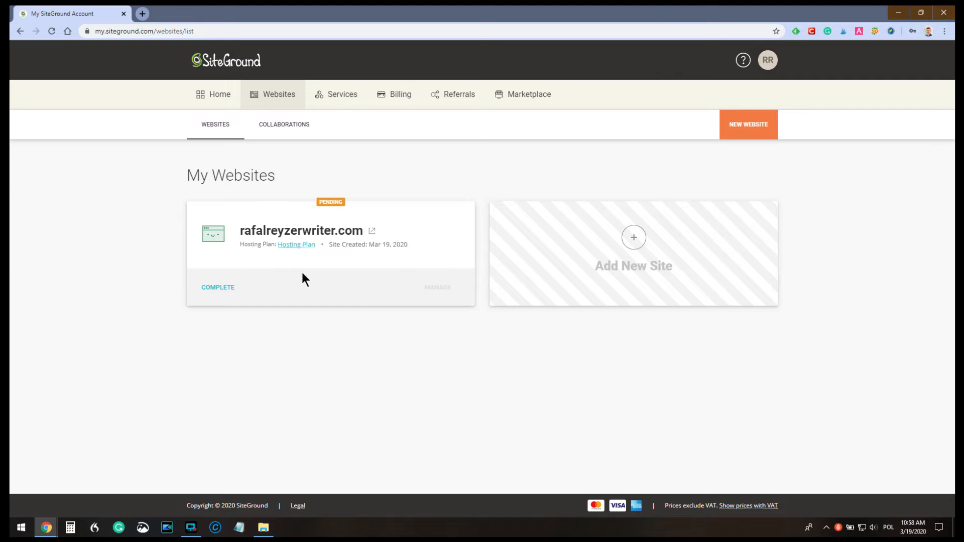
Begin completing the pending website's setup as a new website and choose WordPress as its application
left_click(222, 289)
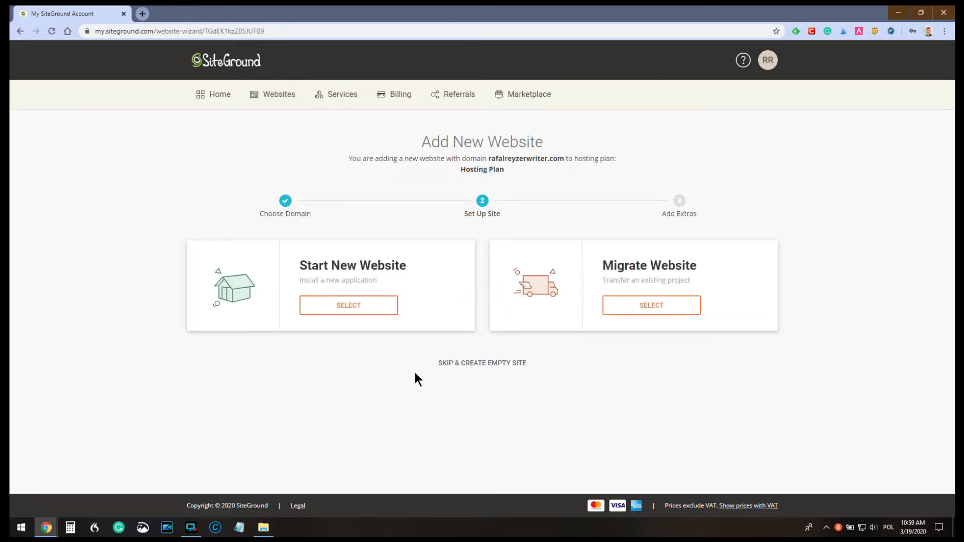
left_click(346, 313)
scroll(261, 417, "down", 2)
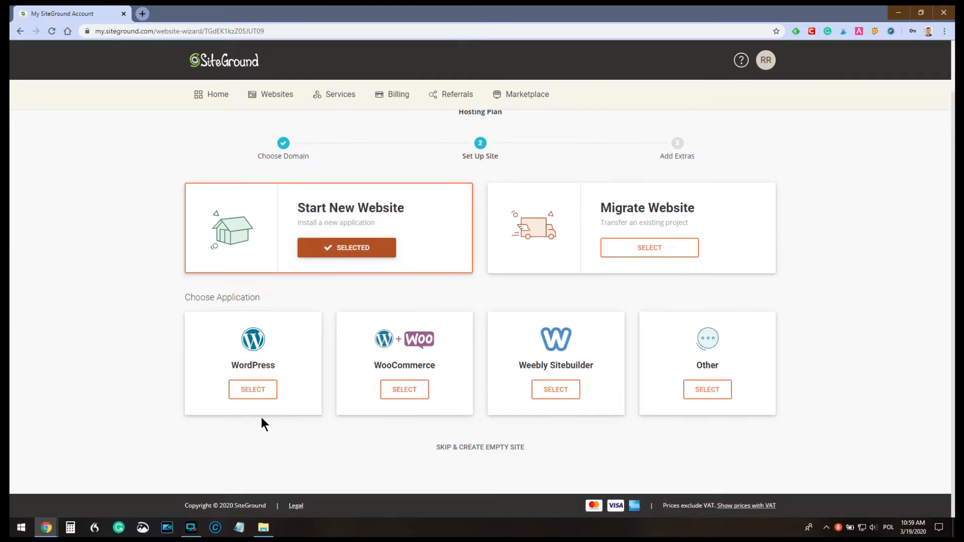
left_click(249, 390)
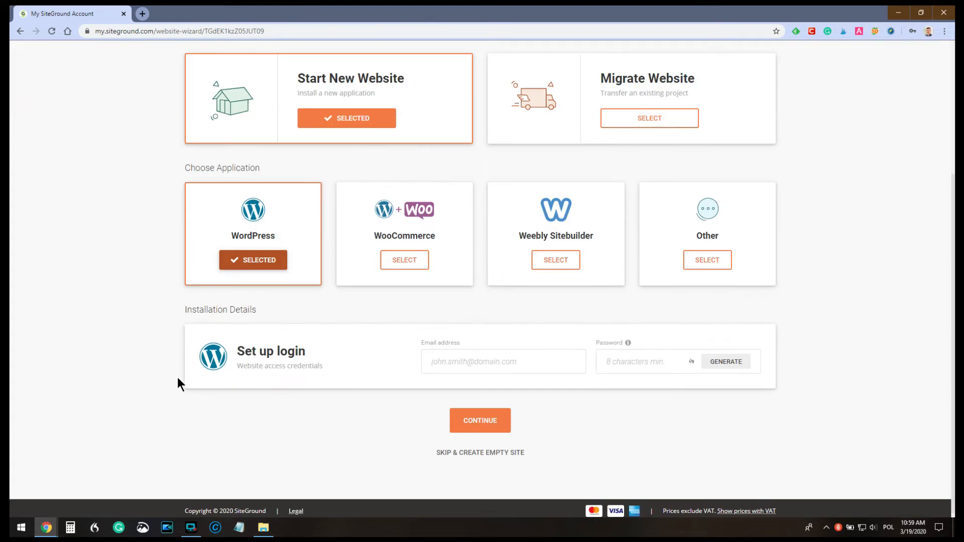
Fill in the WordPress login's email address and generate a password for it
left_click(438, 366)
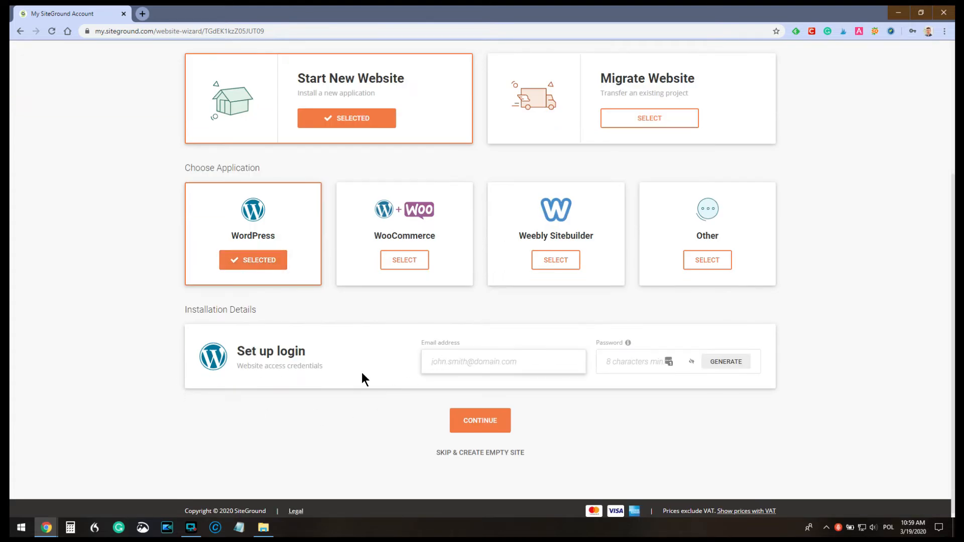
key("ctrl+v")
left_click(617, 368)
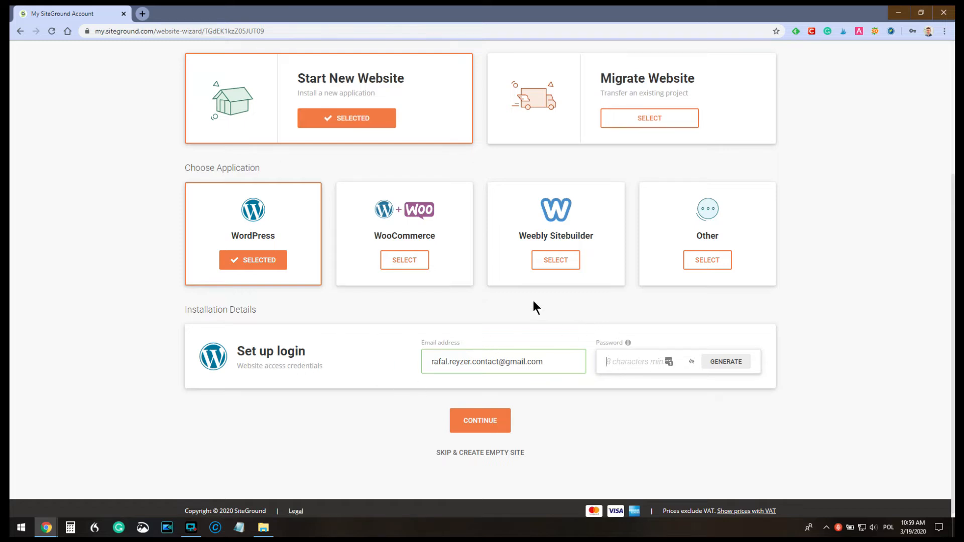
left_click(742, 360)
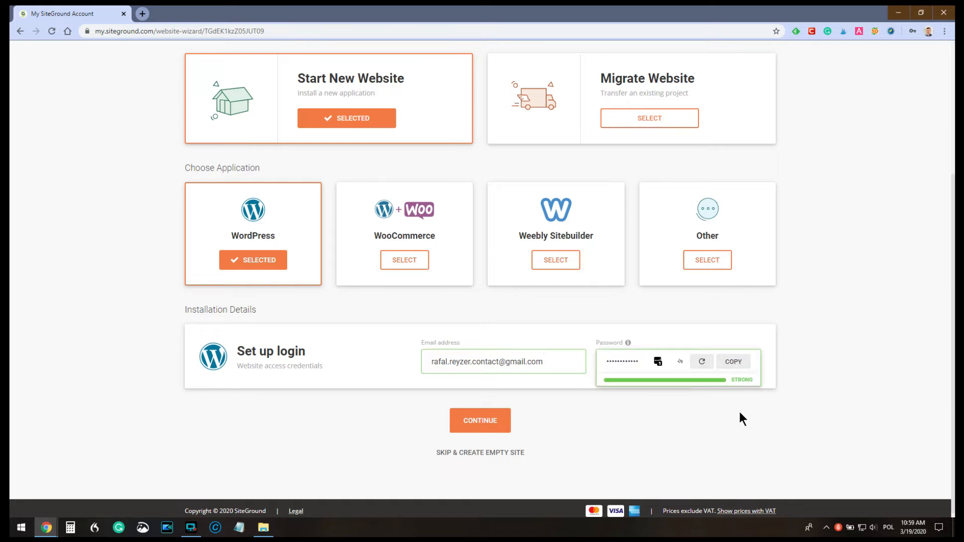
Continue to the extras and finish creating the website without adding SG Site Scanner or Domain Privacy
left_click(479, 422)
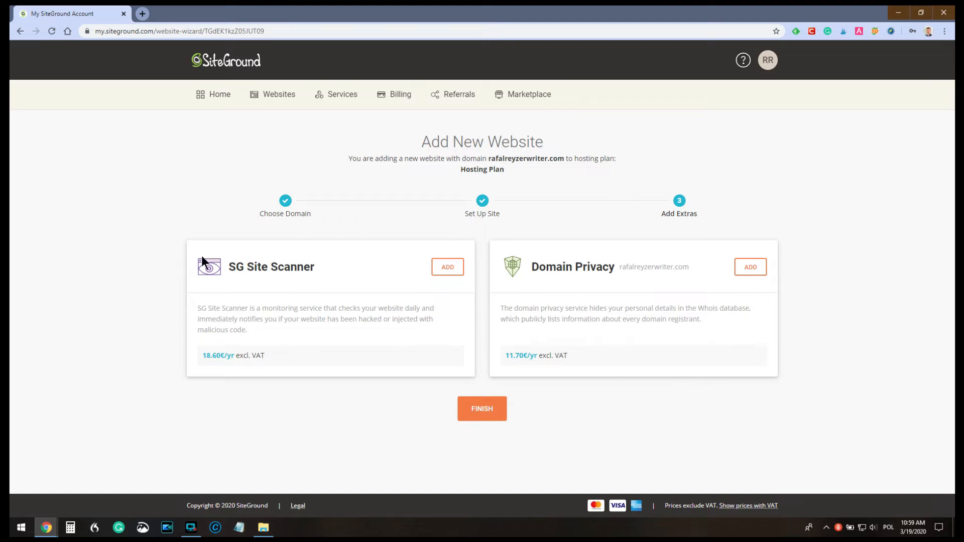
left_click(483, 413)
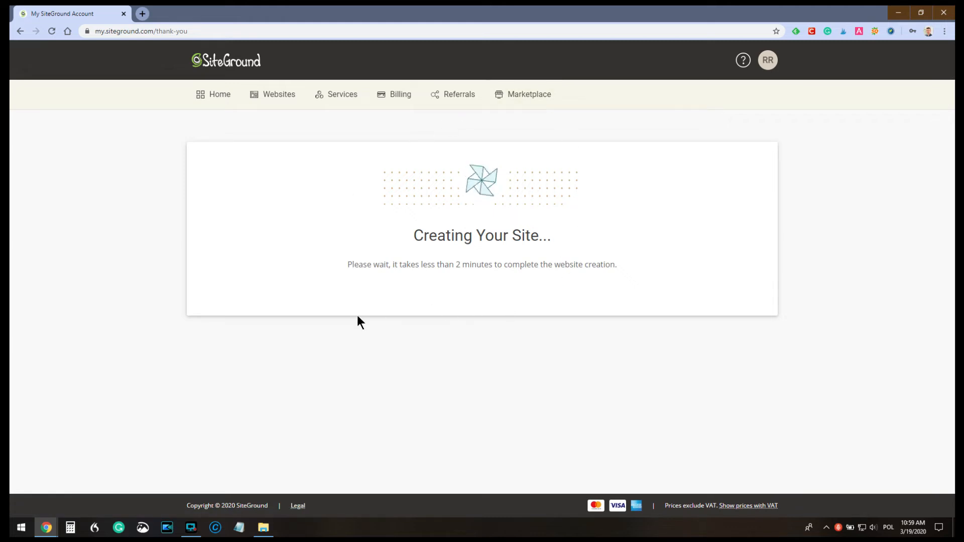
left_click_drag(350, 263, 566, 272)
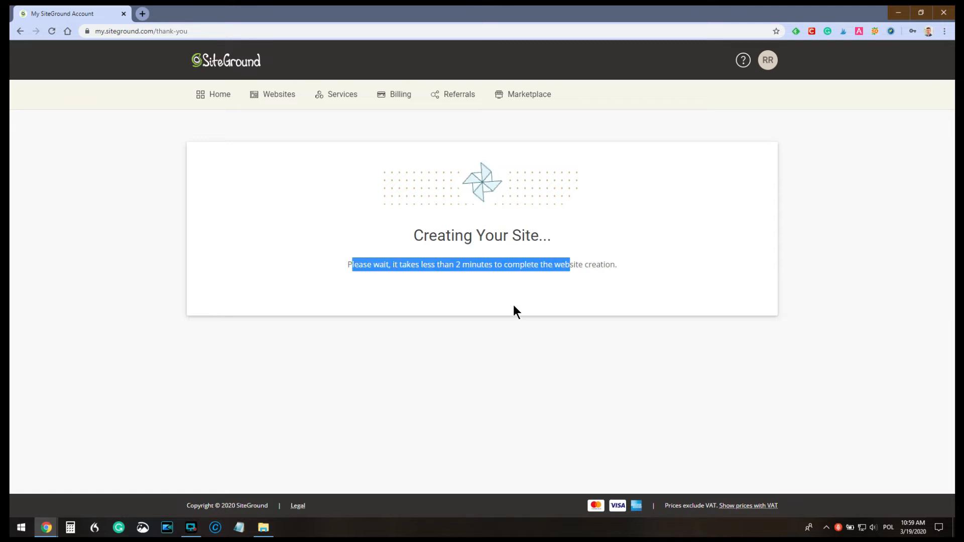
left_click(499, 298)
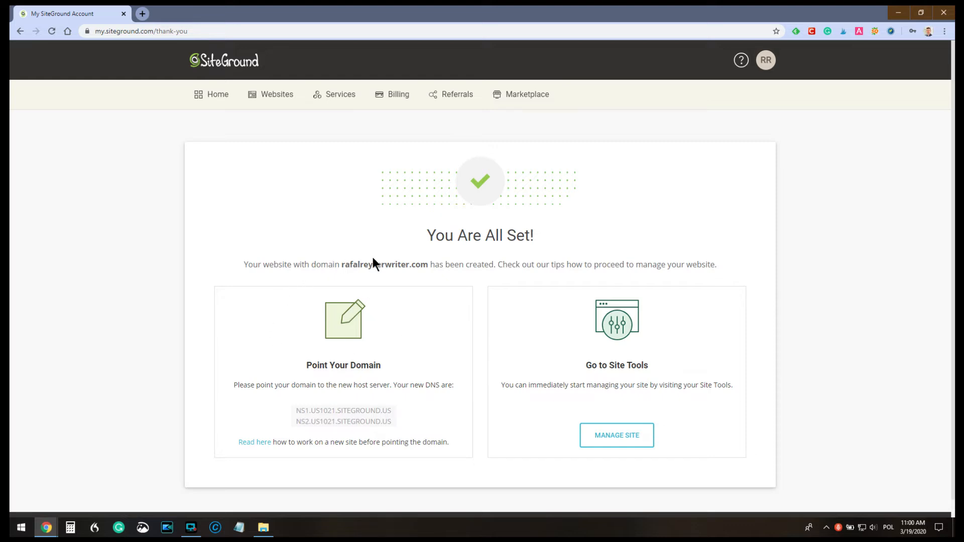
scroll(497, 287, "down", 1)
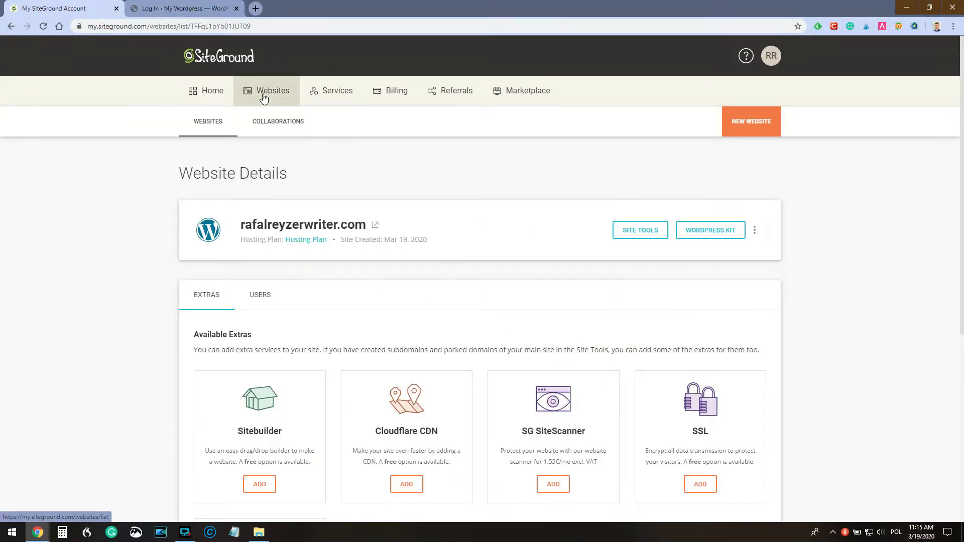
Open the WordPress Kit for the new website, switch to the WordPress login page and log in to the admin dashboard
left_click(264, 98)
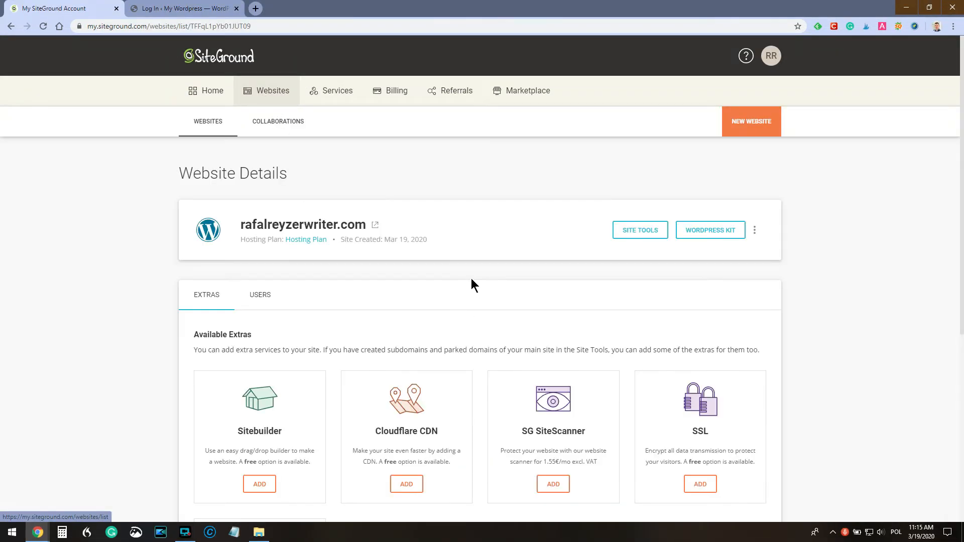
left_click(707, 234)
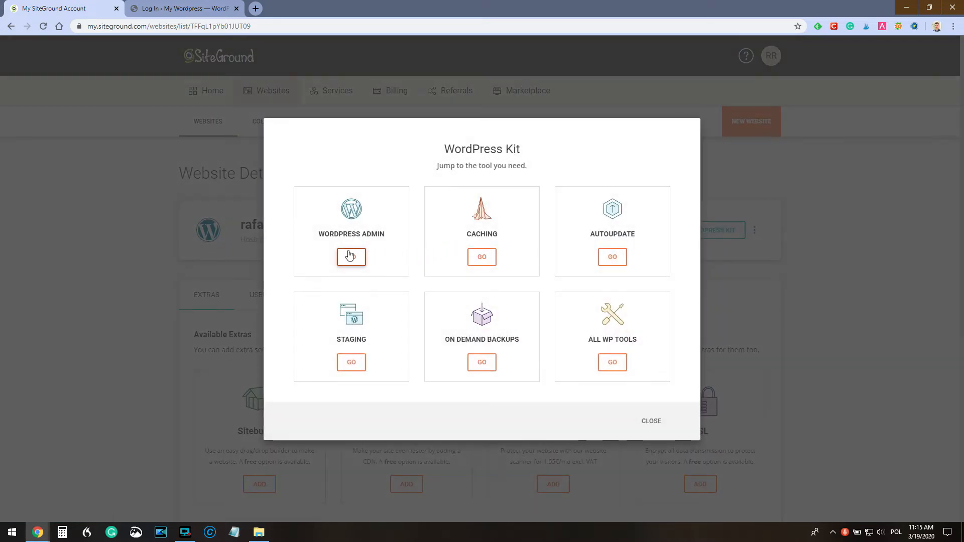
left_click(129, 8)
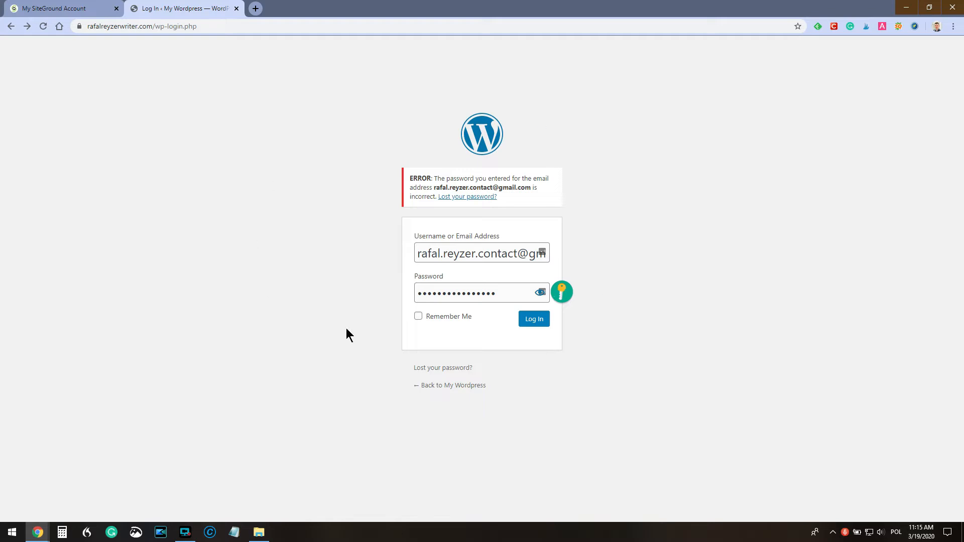
left_click(543, 325)
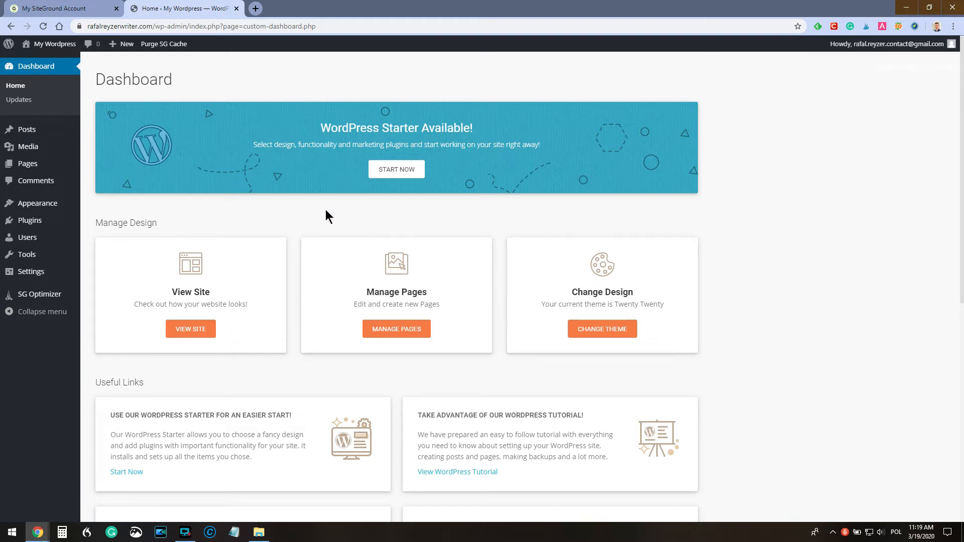
Revisit the WordPress Admin entry in the website's SiteGround WordPress Kit and return to the WordPress dashboard
left_click(58, 10)
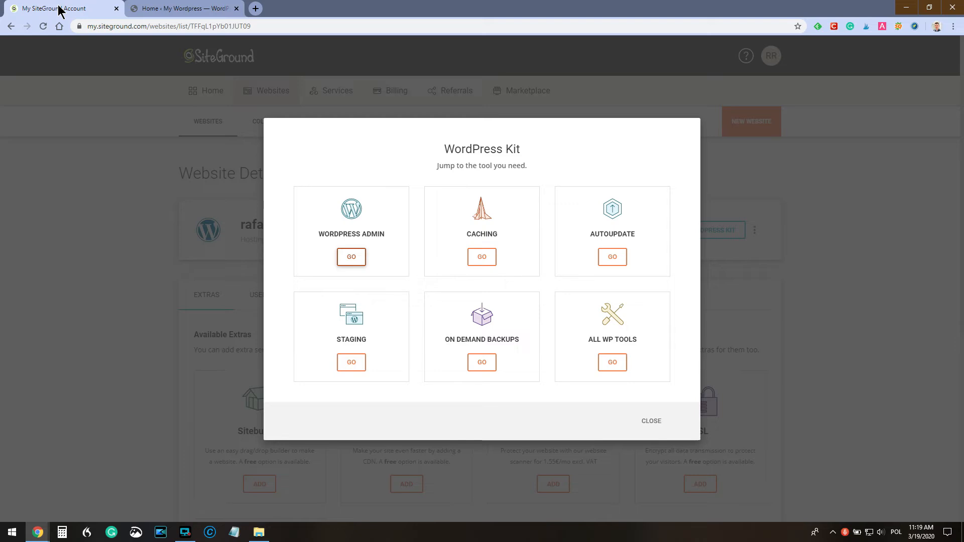
left_click(236, 205)
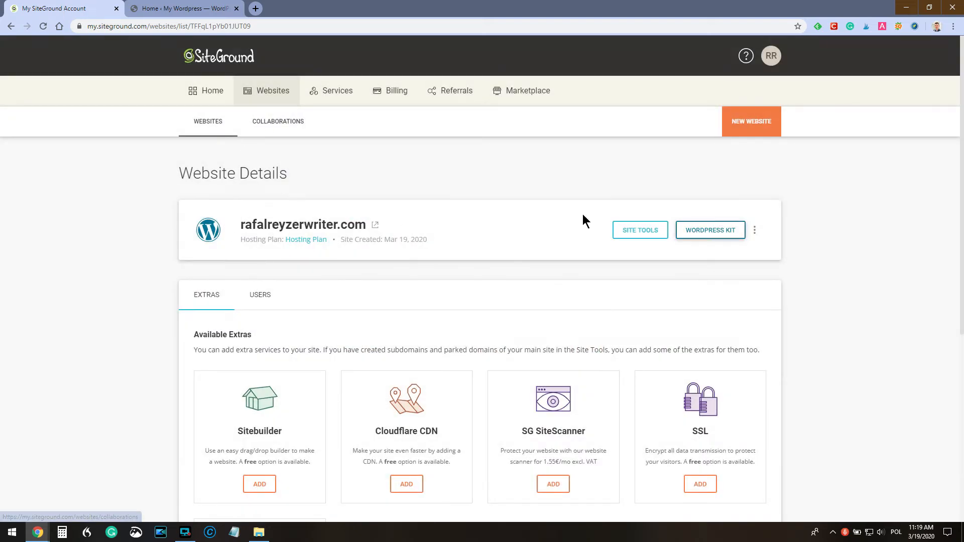
left_click(703, 235)
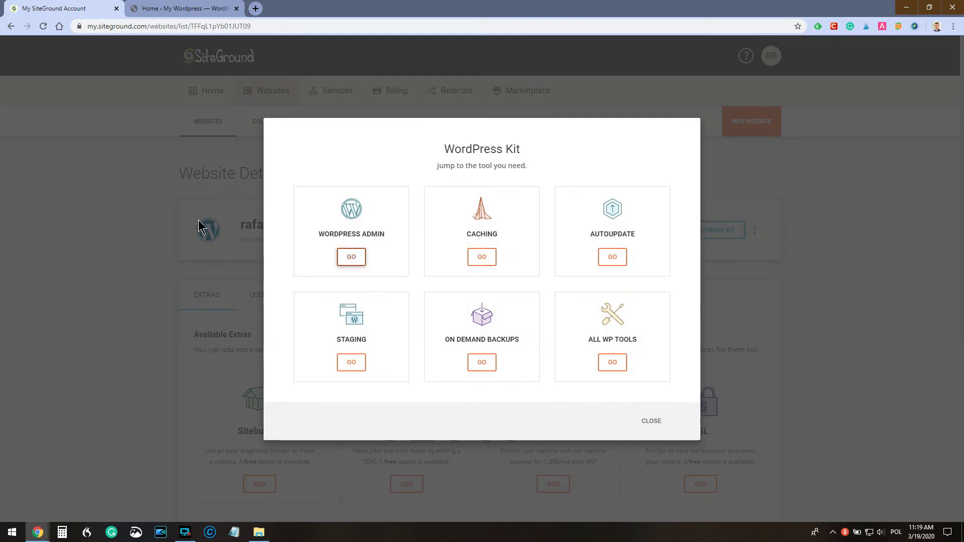
left_click(353, 258)
left_click(183, 11)
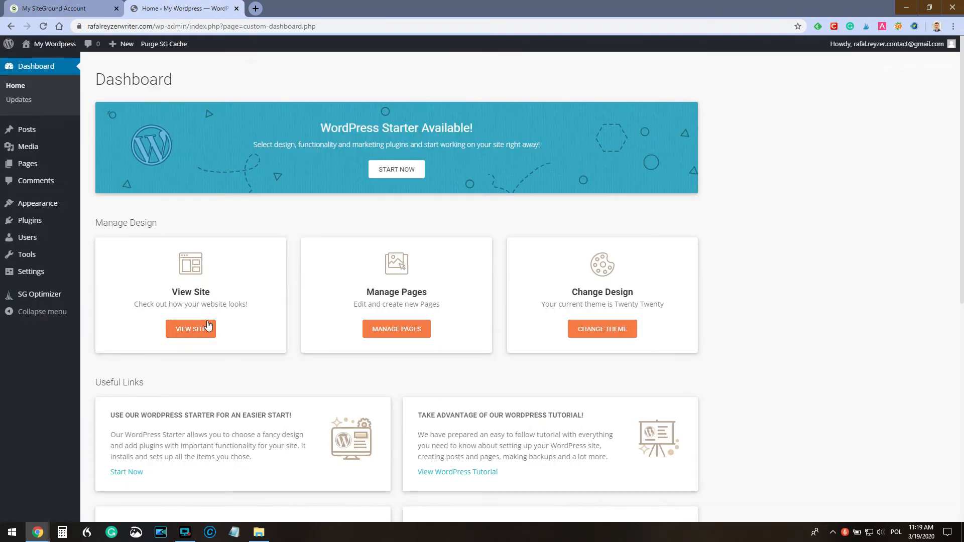
View the live site in a separate browser tab, look over its default front page and close it again
middle_click(43, 65)
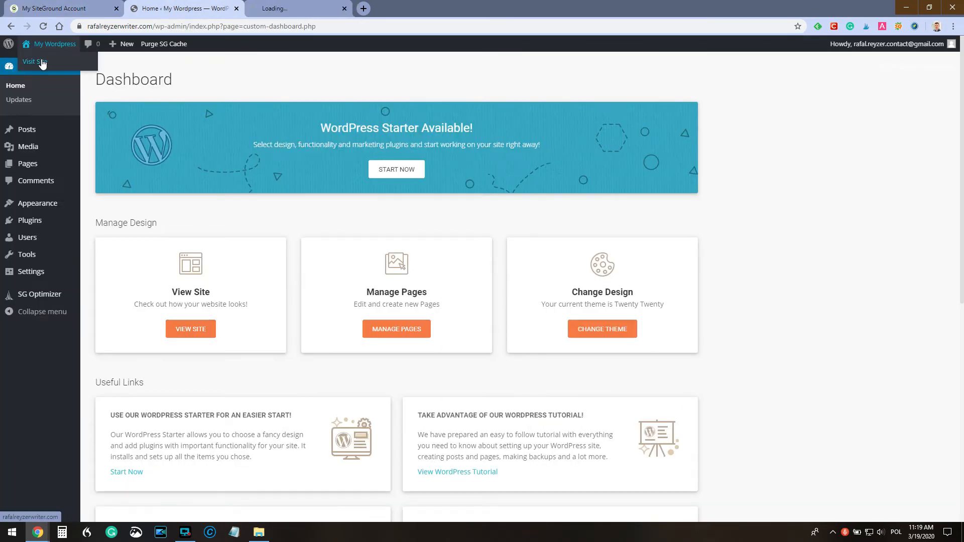
left_click(303, 10)
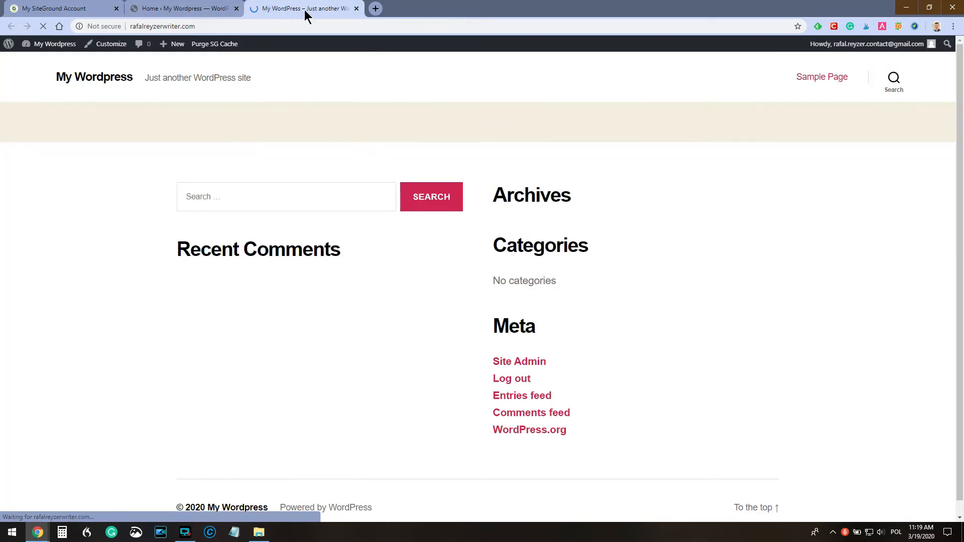
scroll(373, 303, "down", 1)
scroll(258, 279, "up", 1)
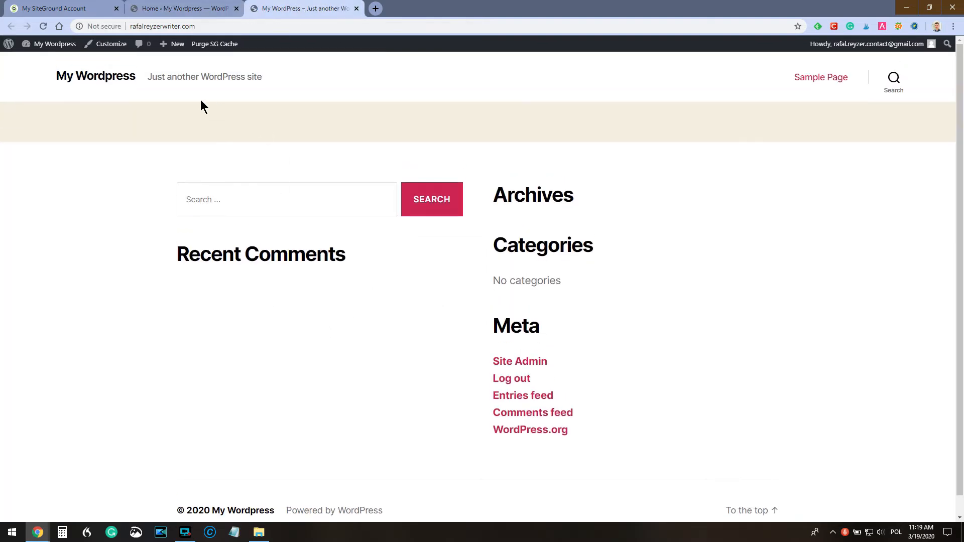
scroll(340, 258, "down", 1)
scroll(335, 245, "up", 1)
left_click(356, 9)
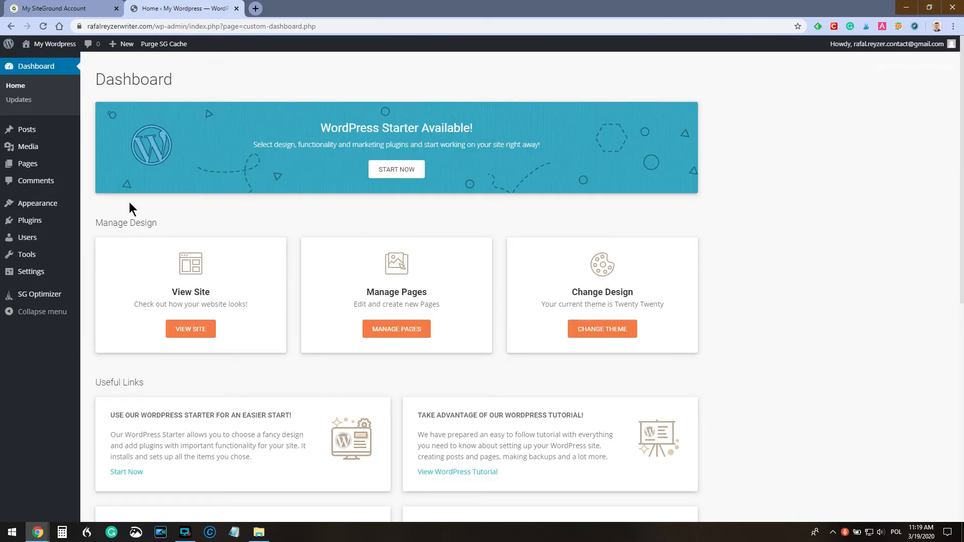
Open the list of all pages and move the Privacy Policy and Sample Page entries to the trash in bulk
mouse_move(36, 147)
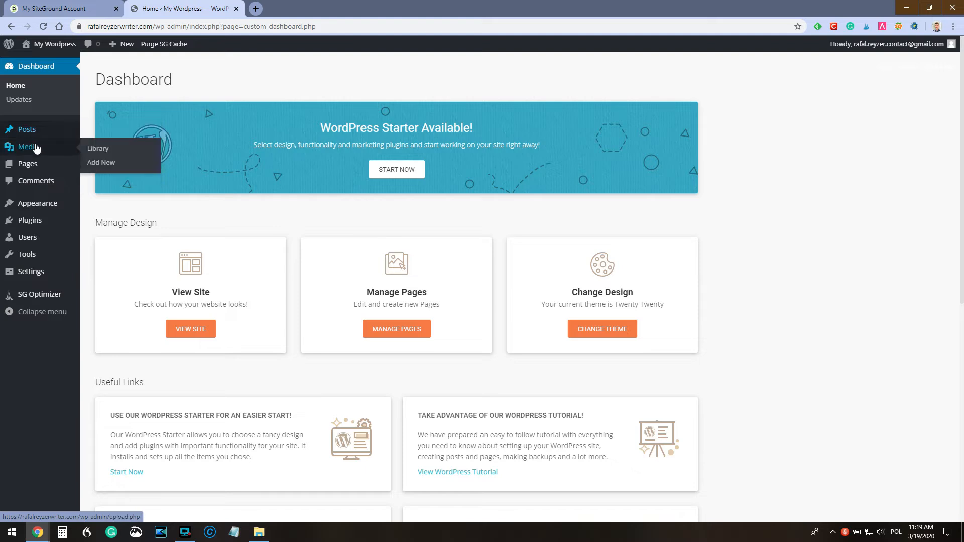
left_click(95, 165)
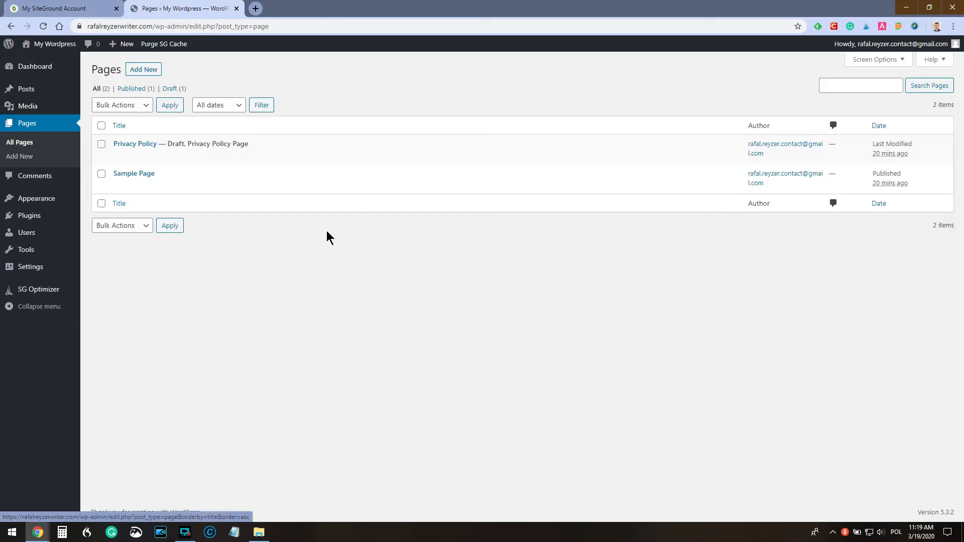
mouse_move(177, 189)
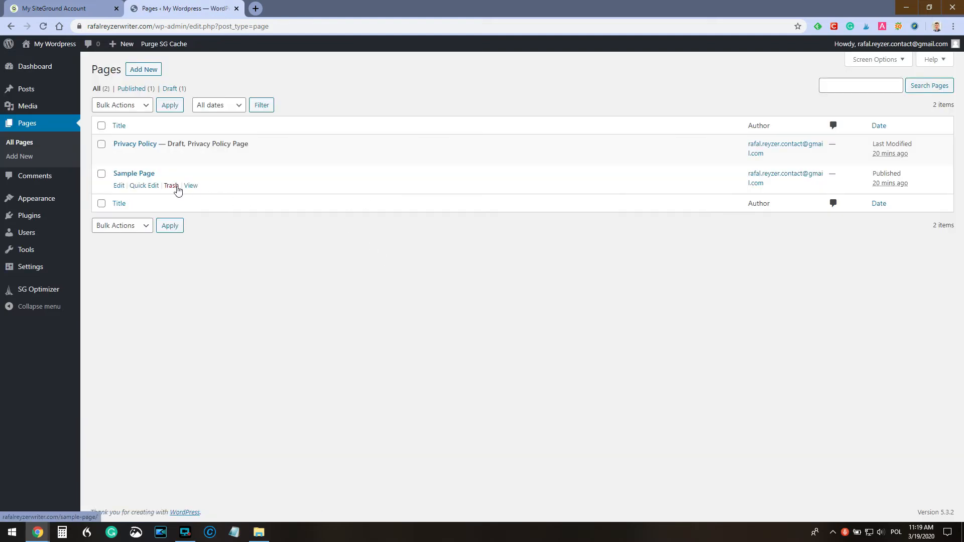
left_click(101, 173)
left_click(102, 144)
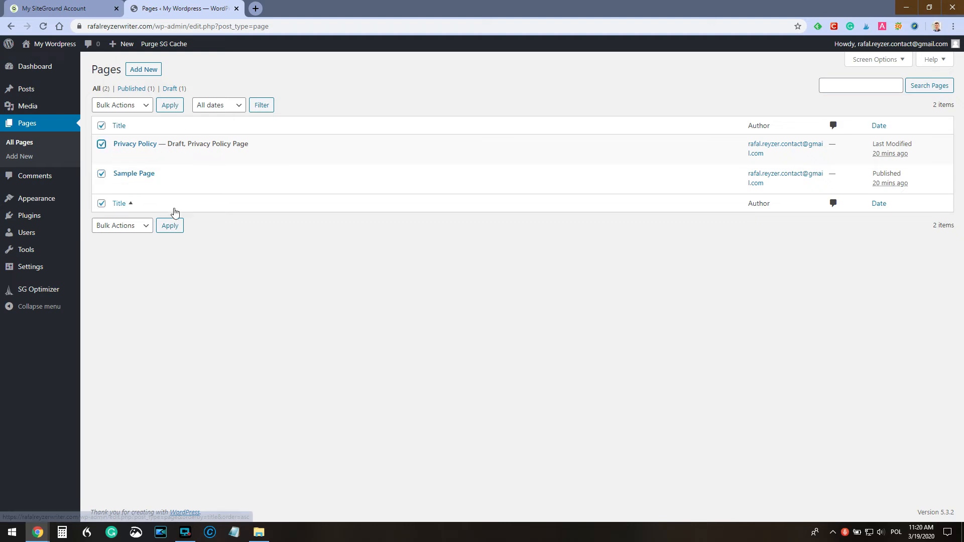
left_click(133, 104)
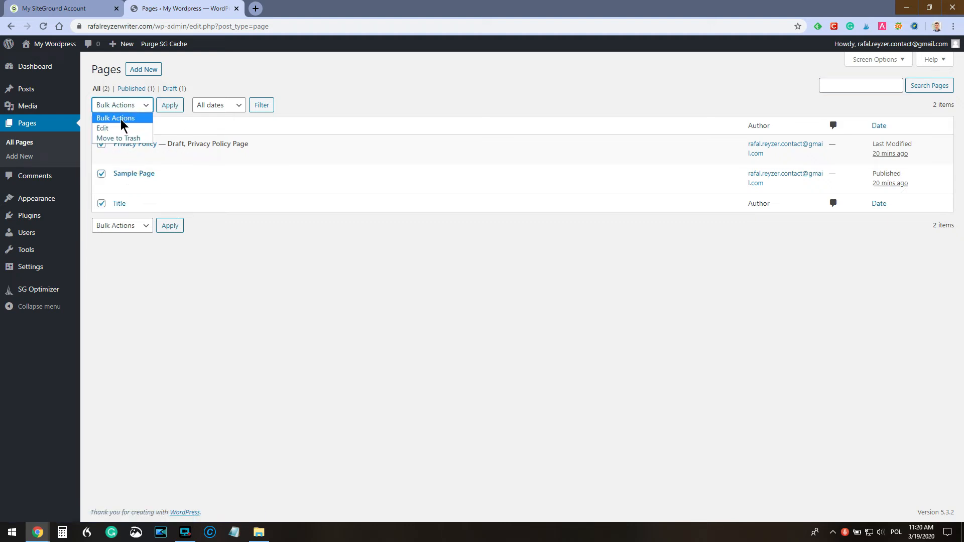
left_click(118, 138)
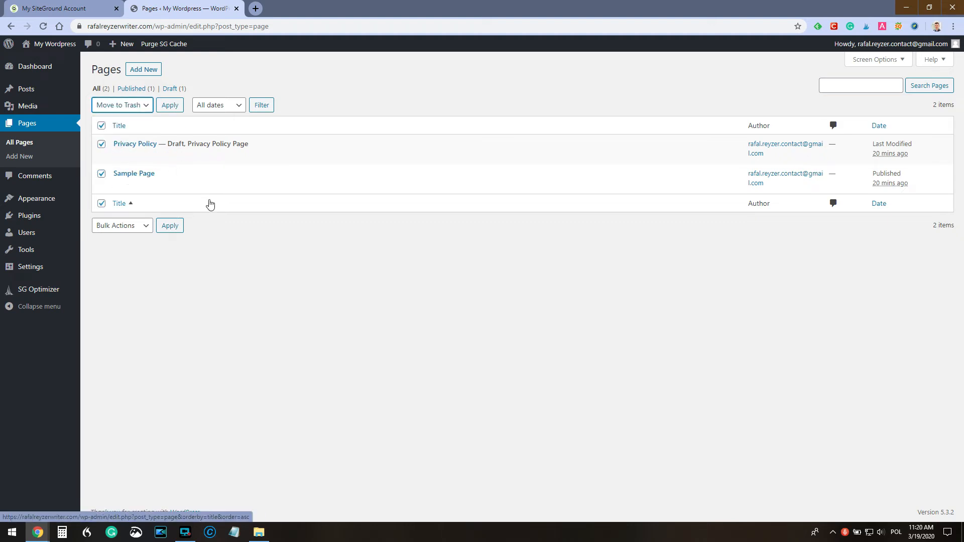
left_click(170, 104)
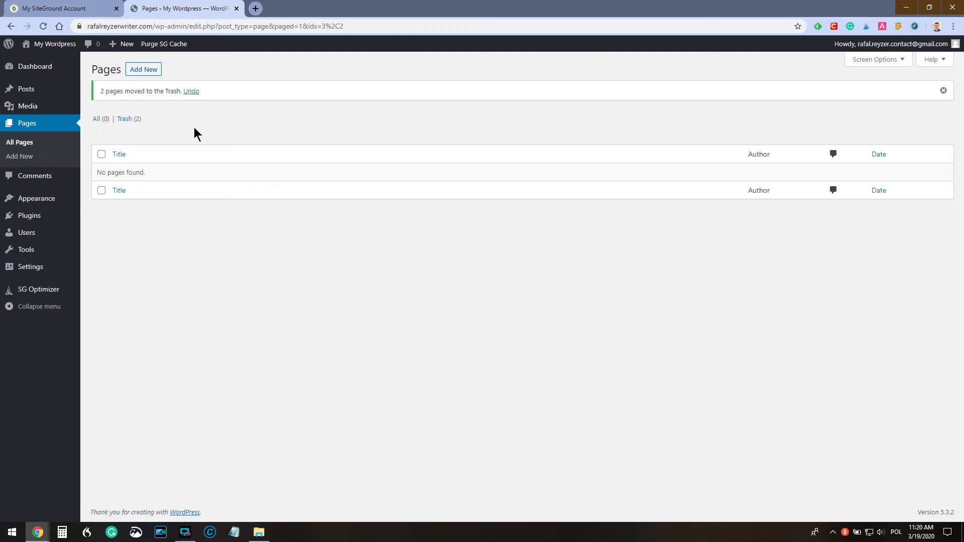
Permanently delete the trashed Privacy Policy and Sample Page entries with a bulk action
left_click(126, 119)
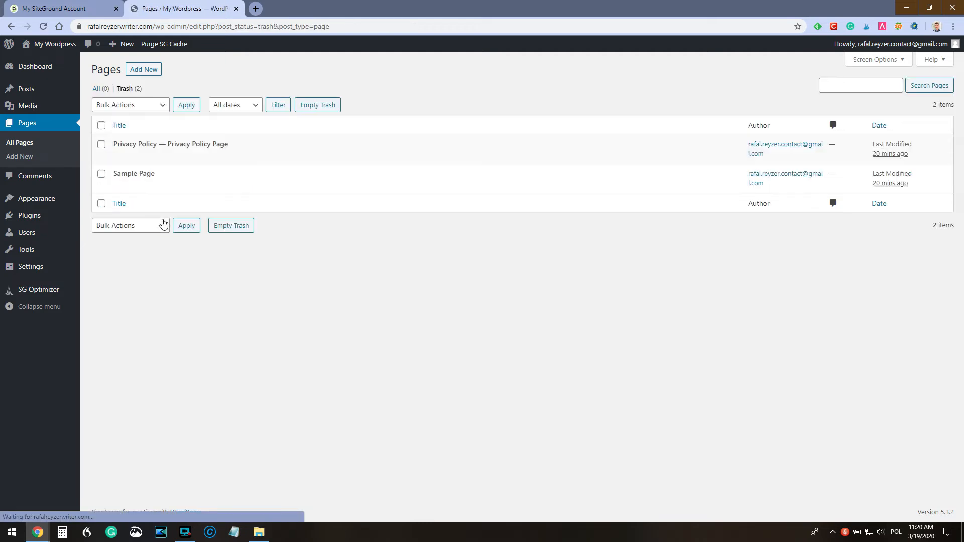
left_click(101, 146)
left_click(101, 174)
left_click(129, 107)
left_click(134, 139)
left_click(185, 106)
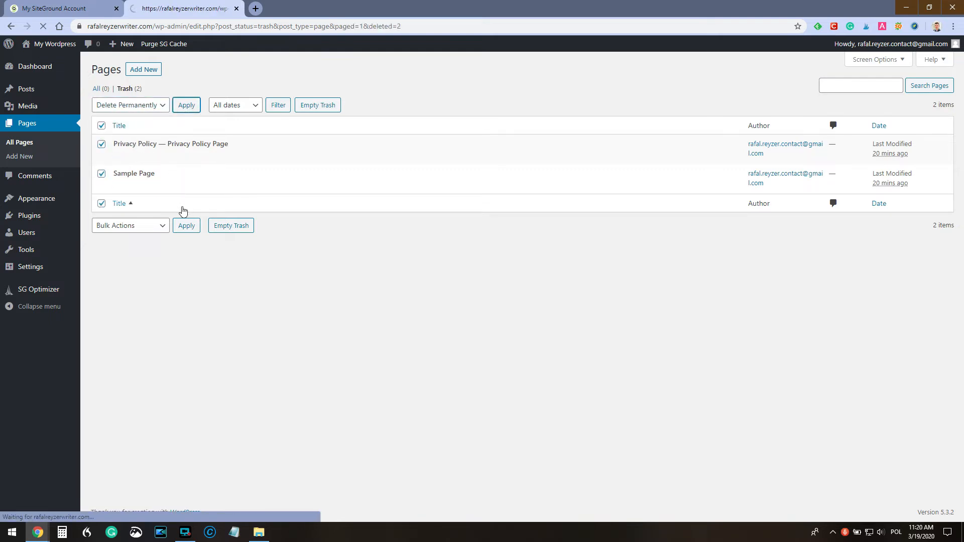
Open the installed plugins list and deactivate the SG Optimizer plugin
mouse_move(34, 216)
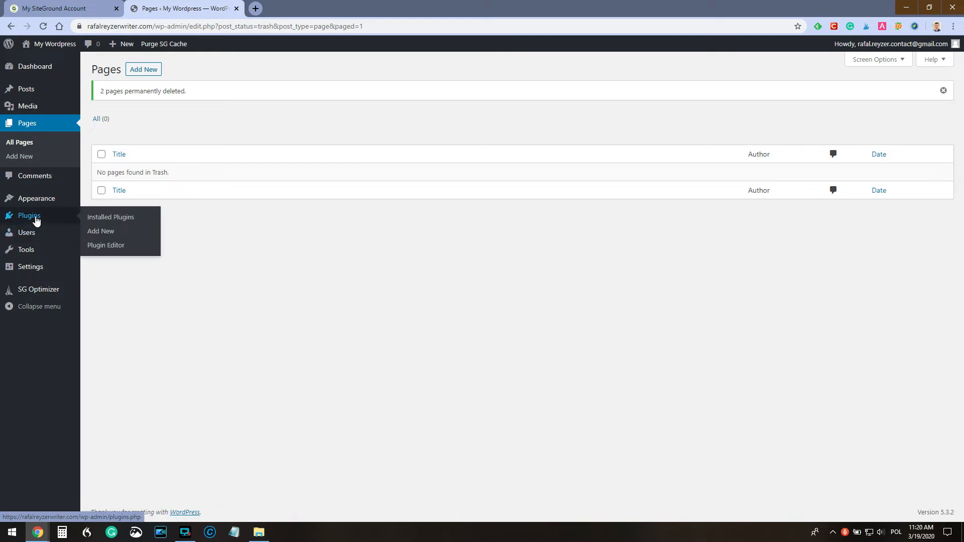
left_click(104, 218)
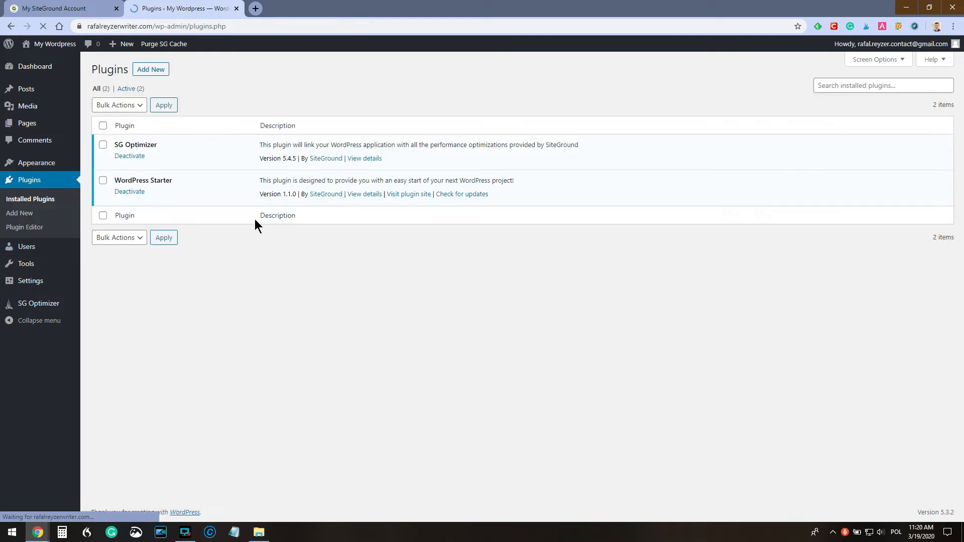
left_click(136, 157)
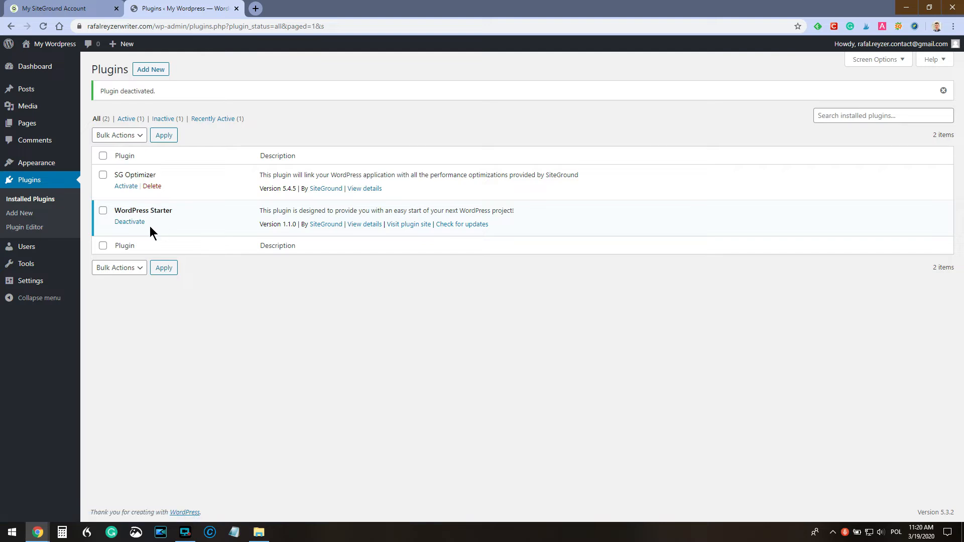
Deactivate the WordPress Starter plugin and delete both SG Optimizer and WordPress Starter from the site
left_click(141, 222)
left_click(151, 187)
left_click(517, 83)
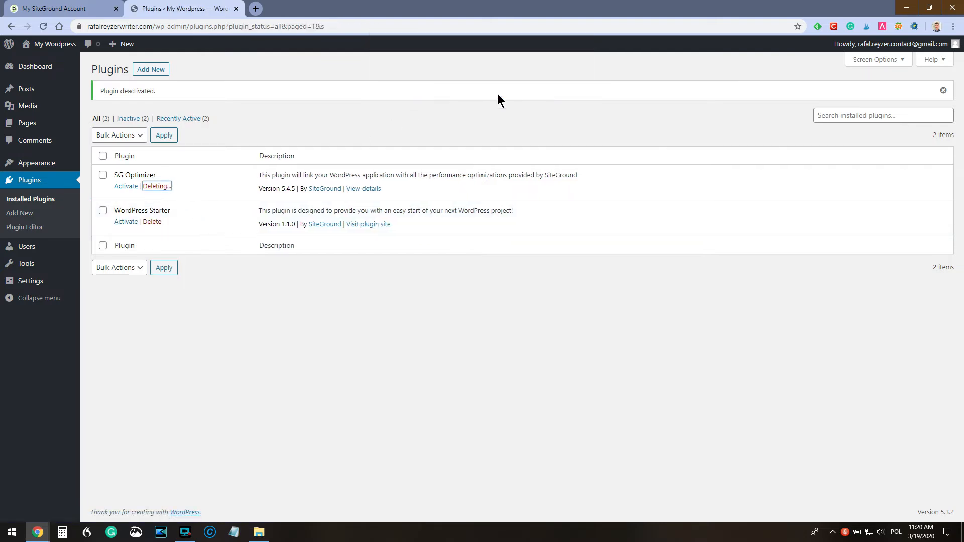
left_click(150, 206)
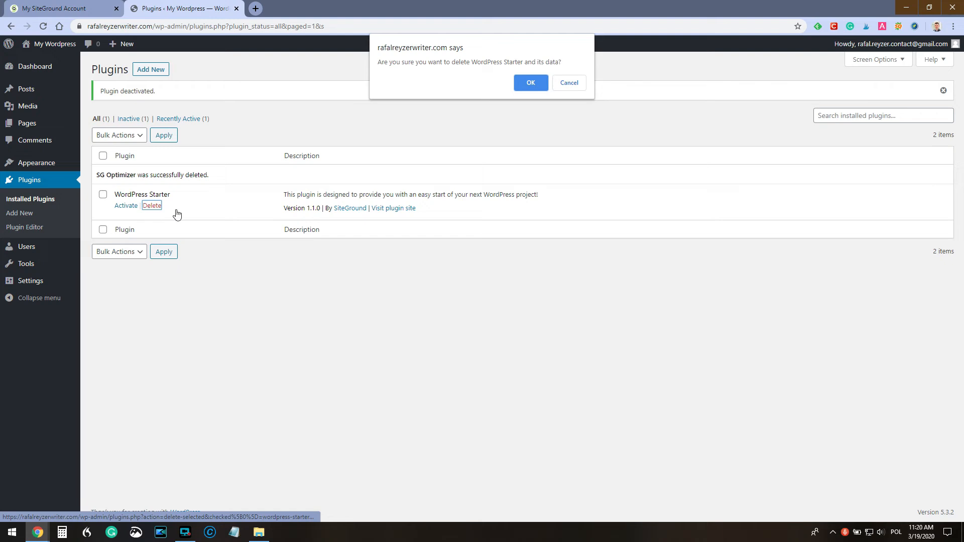
left_click(532, 83)
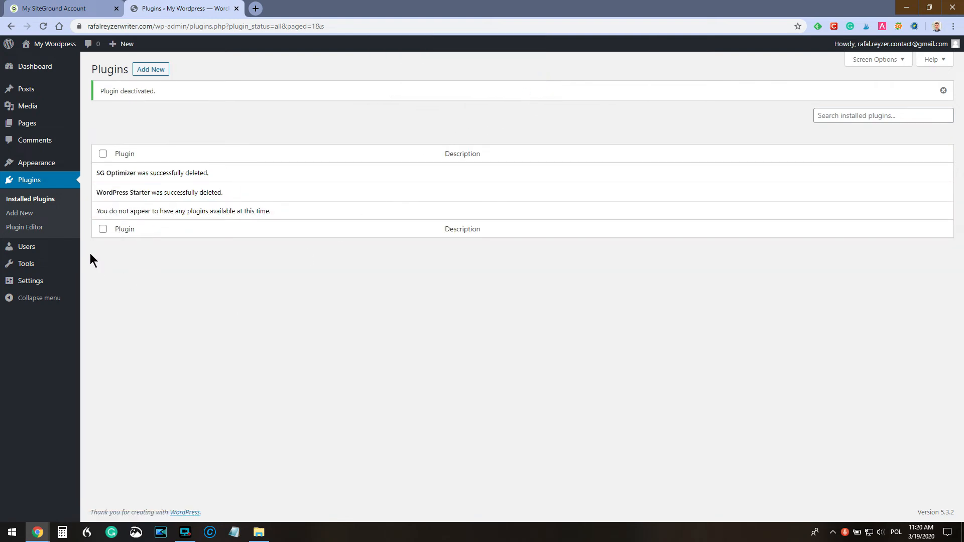
Search for a new plugin with "starter templates", then install and activate Starter Templates by Brainstorm Force
left_click(20, 215)
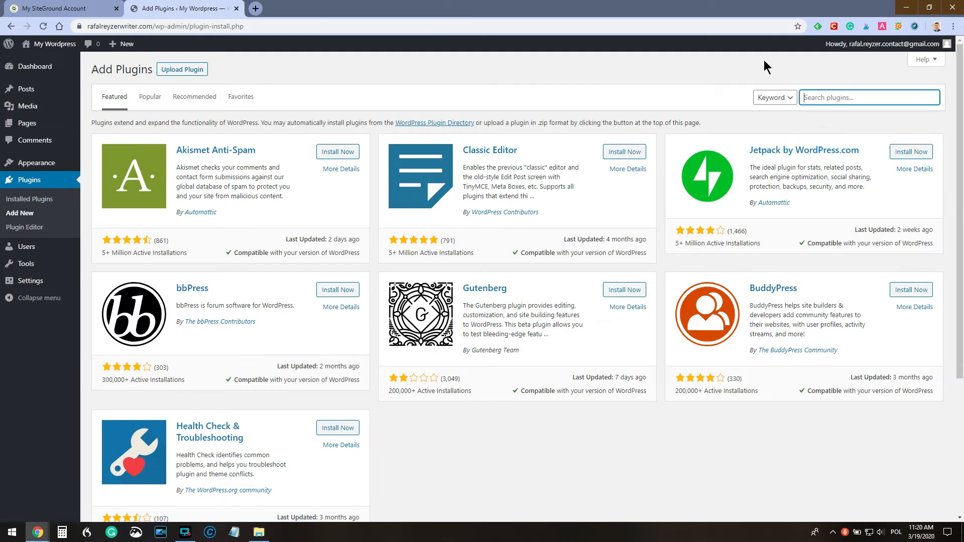
type("starter templates")
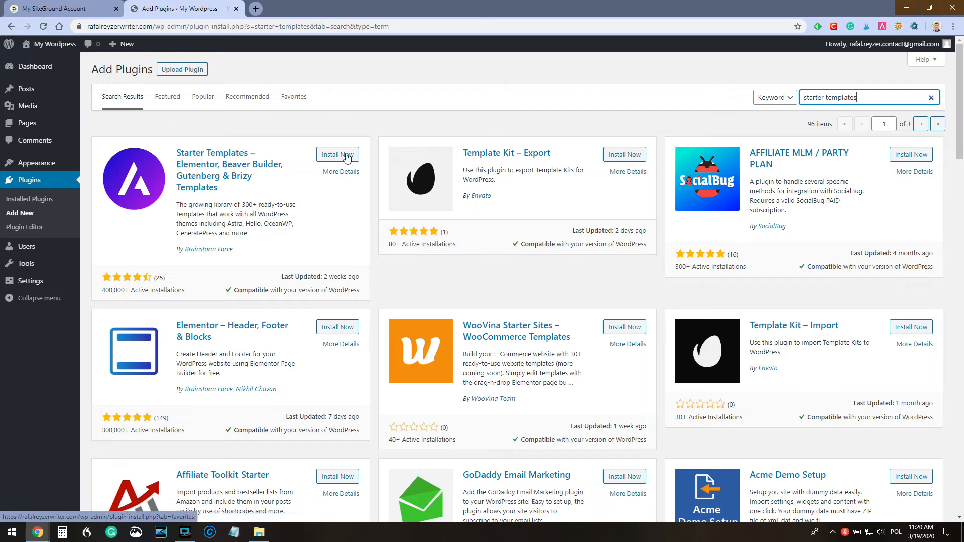
left_click(338, 155)
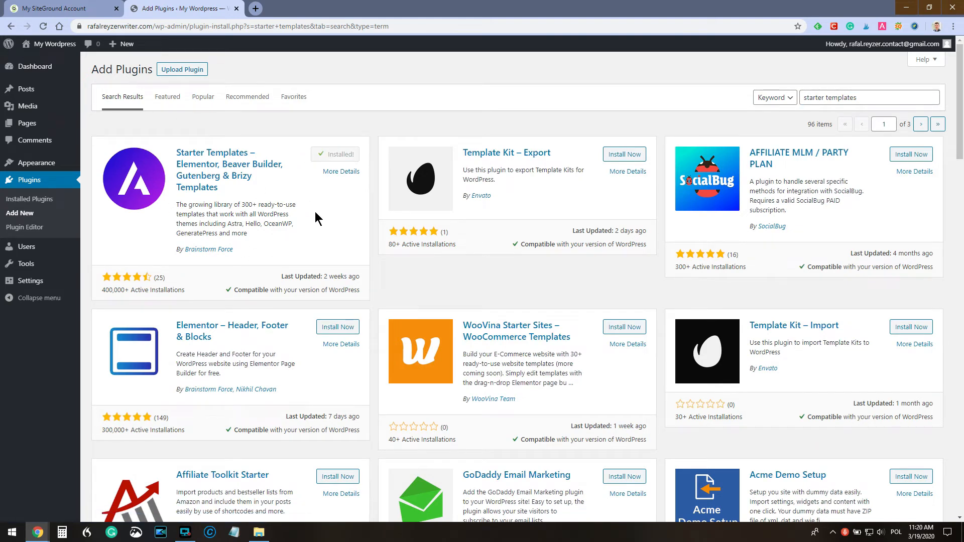
left_click(343, 155)
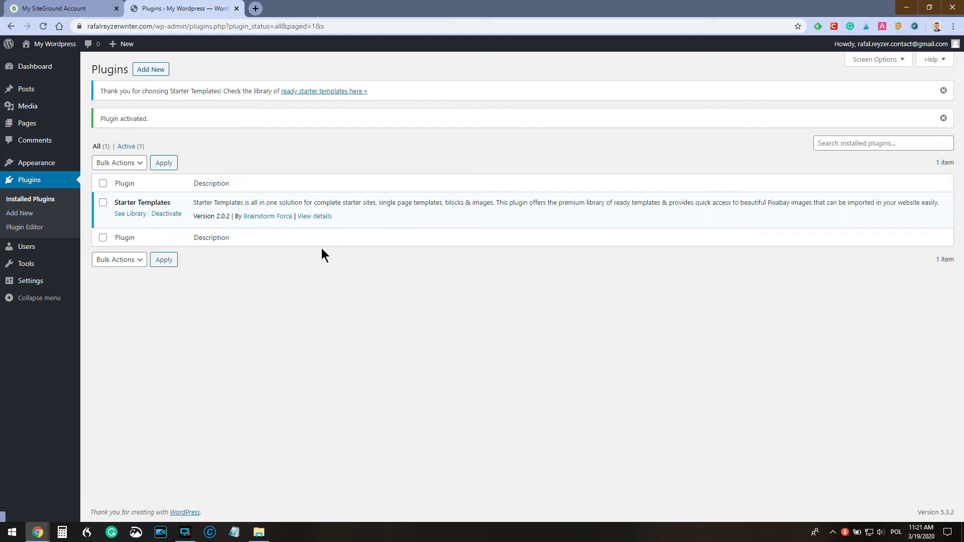
Open the Starter Templates library, browse the available designs and filter them to show only Free templates
left_click(138, 214)
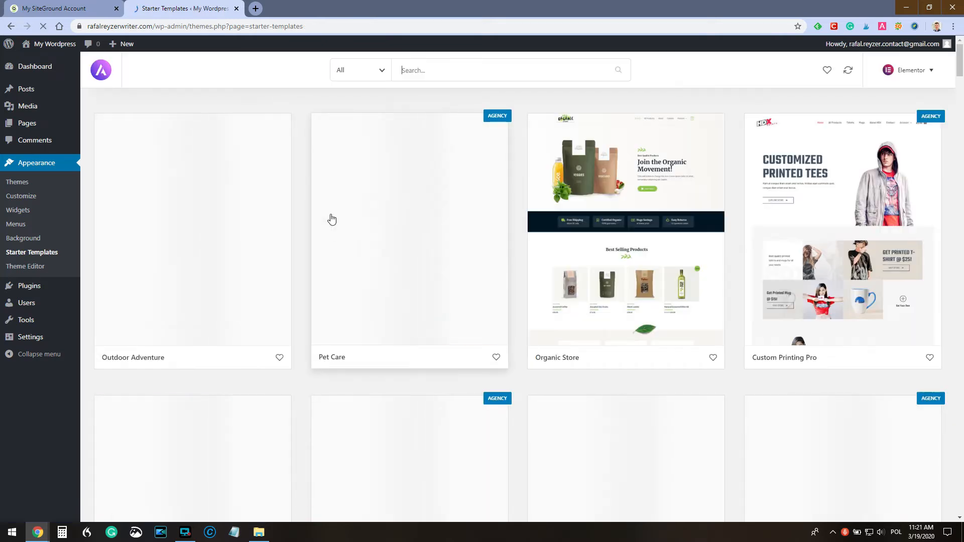
scroll(551, 259, "down", 7)
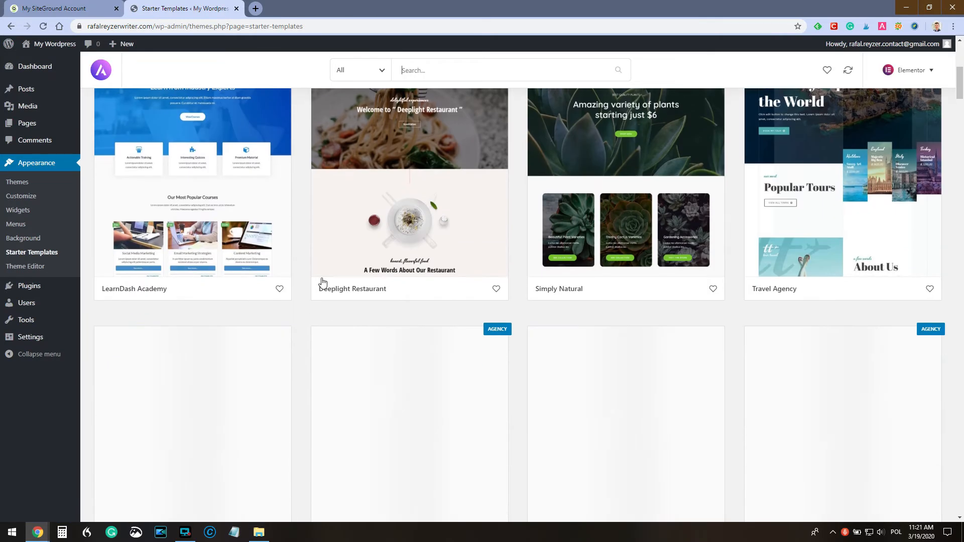
scroll(459, 372, "down", 5)
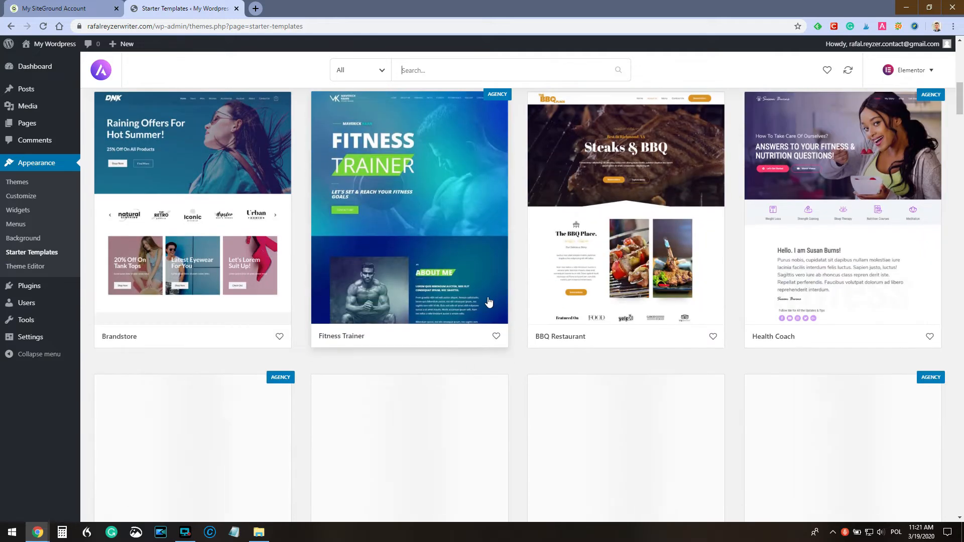
scroll(490, 299, "up", 12)
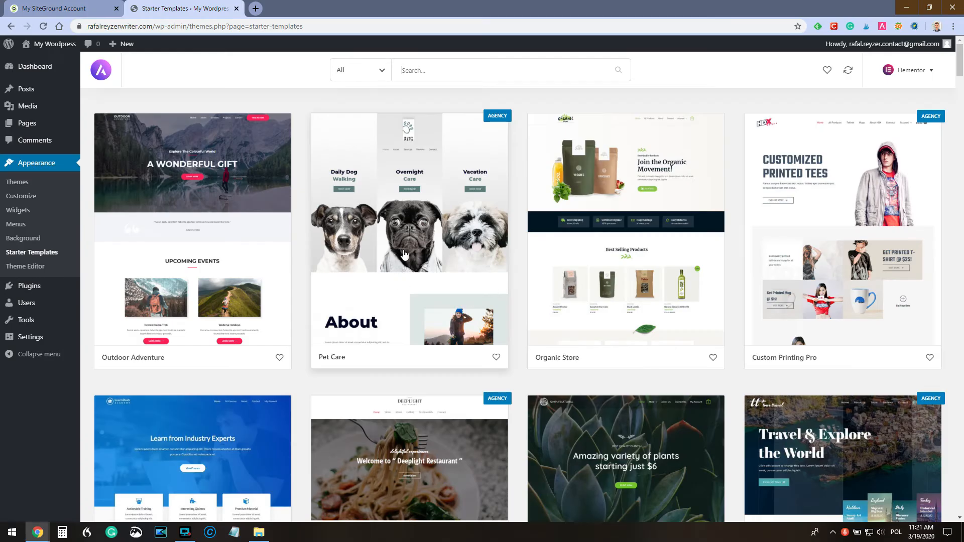
left_click(344, 72)
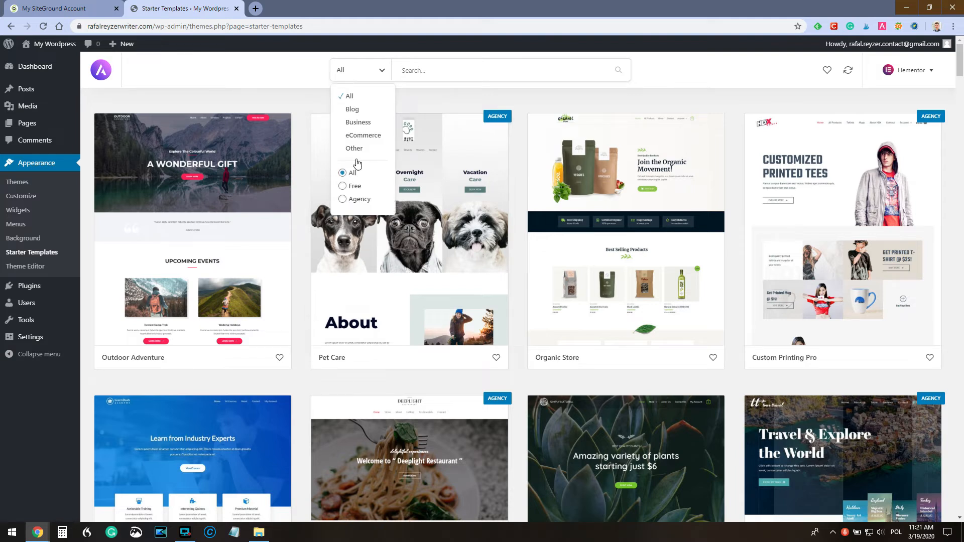
left_click(348, 190)
Browse the free site templates and open the Accountant template
scroll(571, 251, "down", 5)
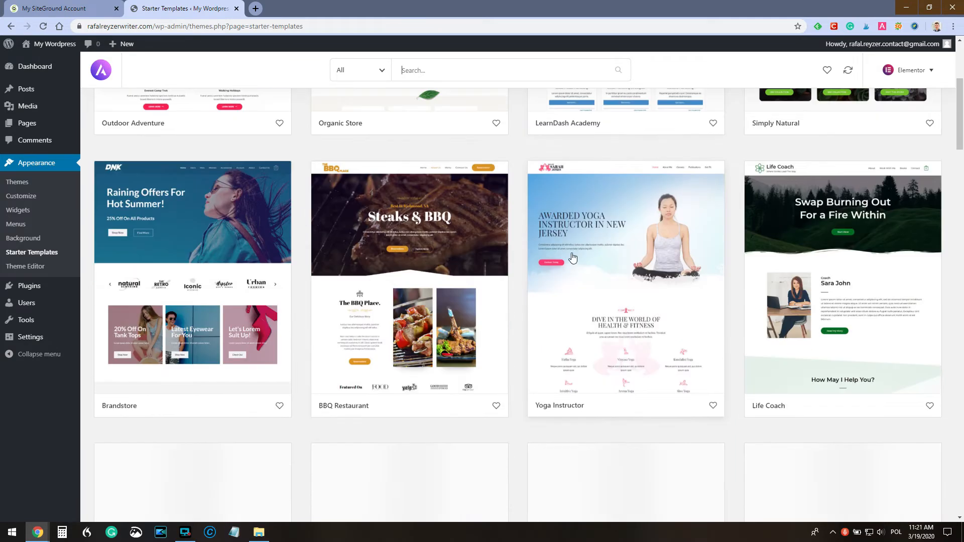
scroll(425, 184, "down", 5)
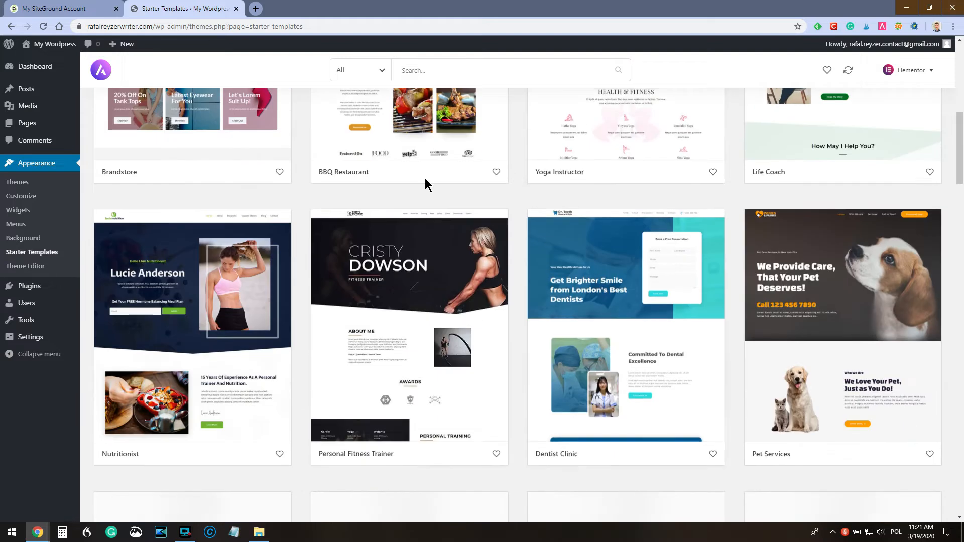
scroll(425, 184, "down", 5)
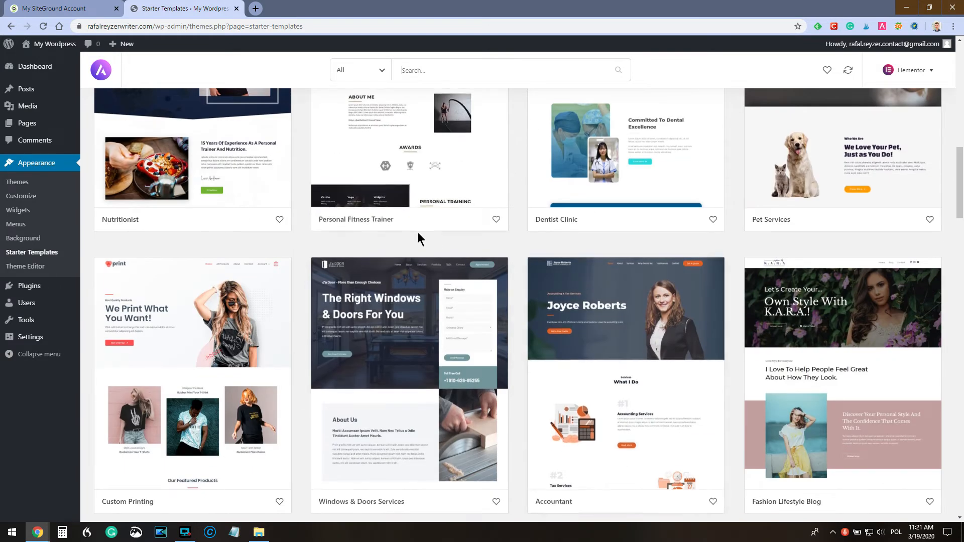
scroll(418, 236, "down", 2)
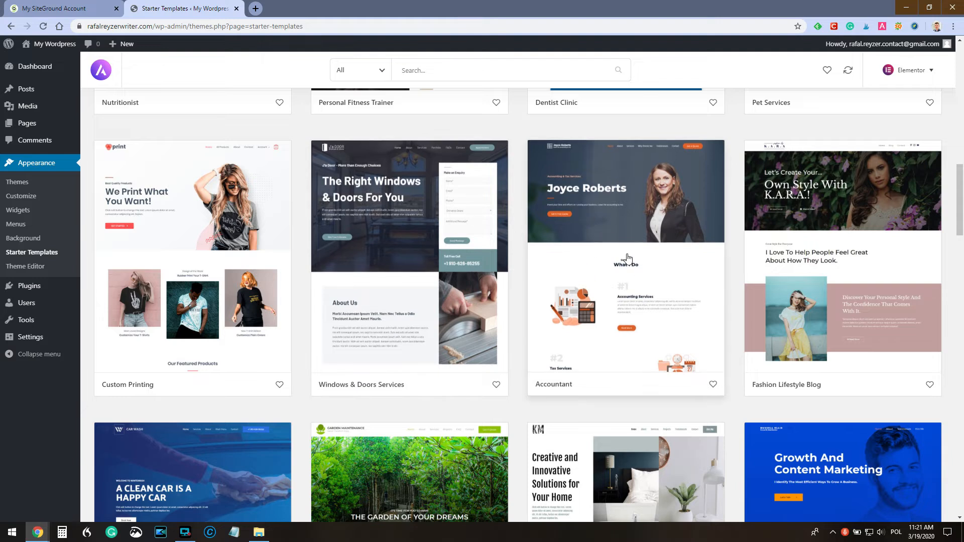
left_click(632, 221)
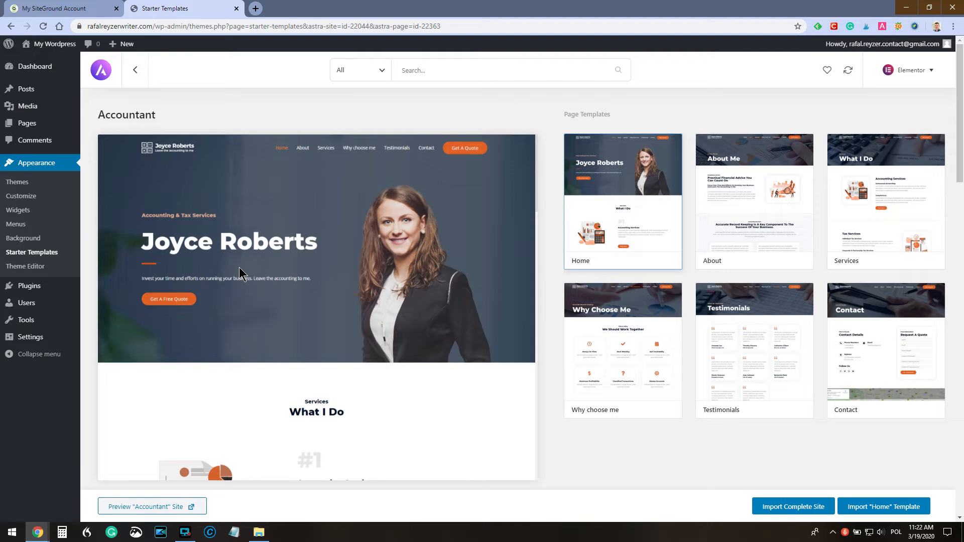
Examine the Accountant template's Home, About, Services and Why choose me page previews, dismissing the browsing-history cleanup alert
scroll(450, 318, "down", 5)
scroll(450, 318, "up", 5)
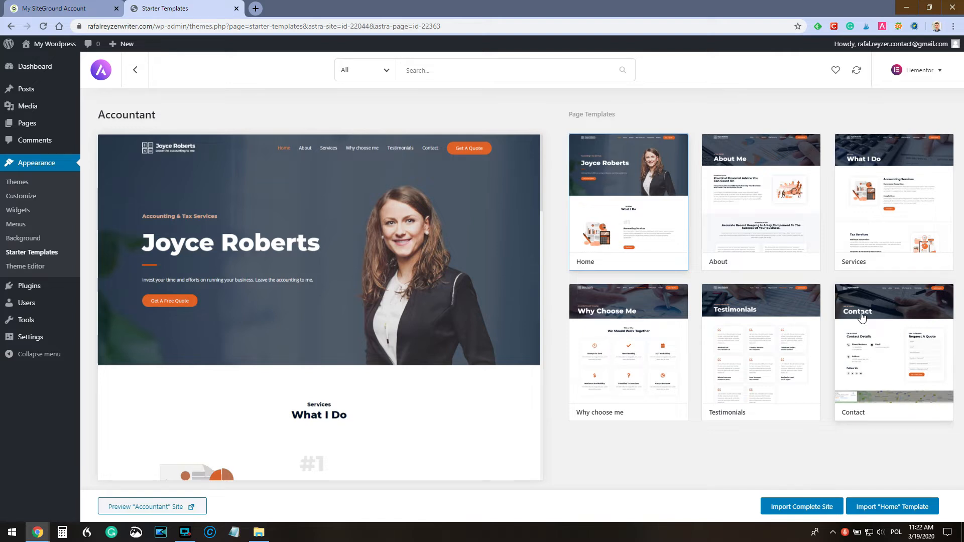
left_click(715, 191)
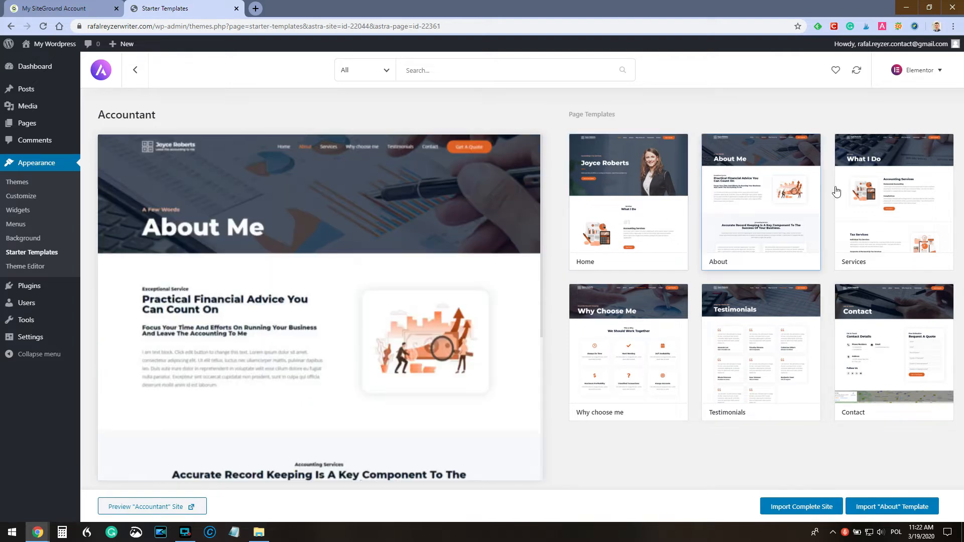
left_click(886, 203)
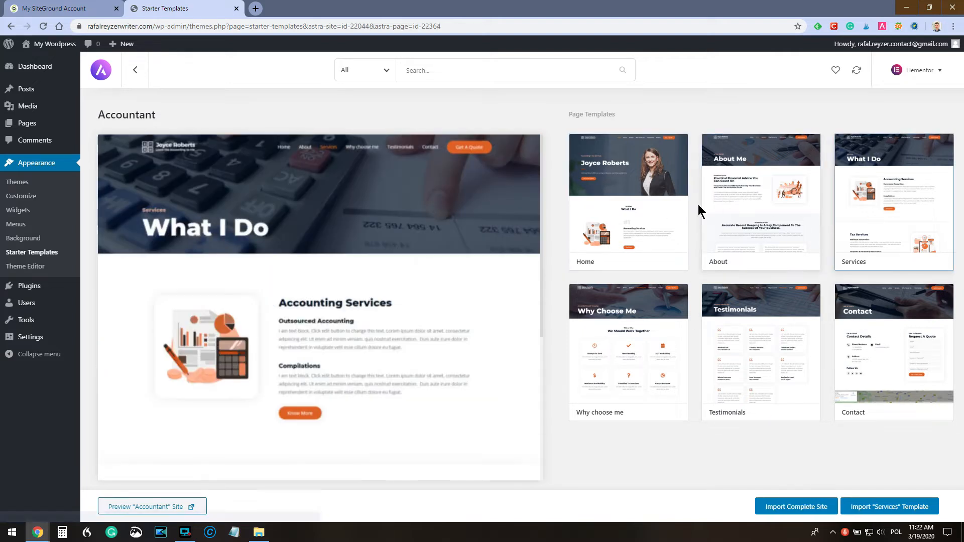
left_click(631, 350)
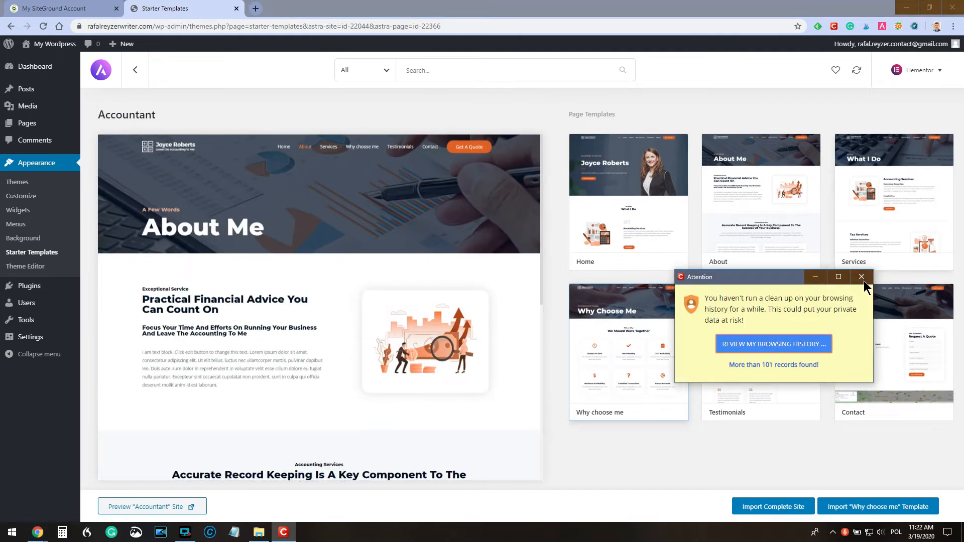
left_click(864, 276)
left_click(622, 211)
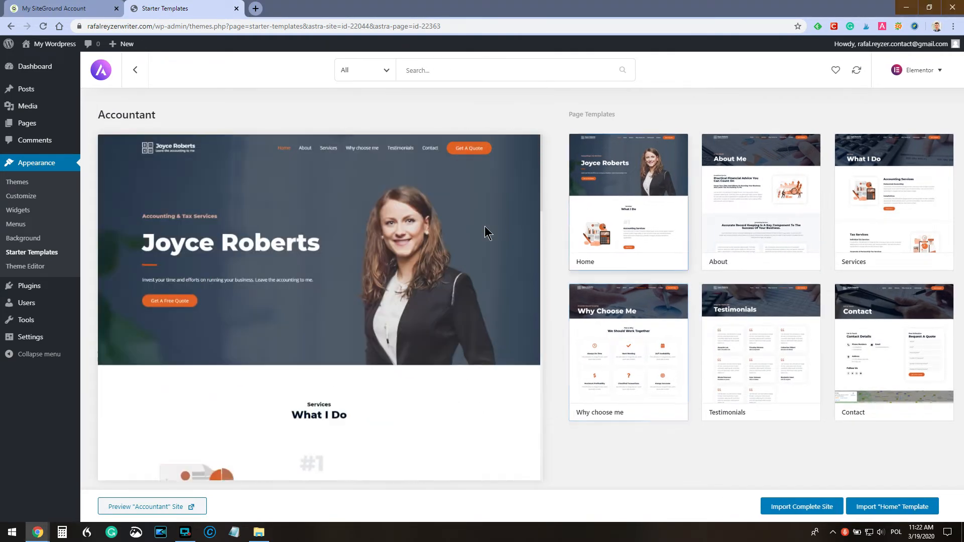
scroll(323, 265, "down", 10)
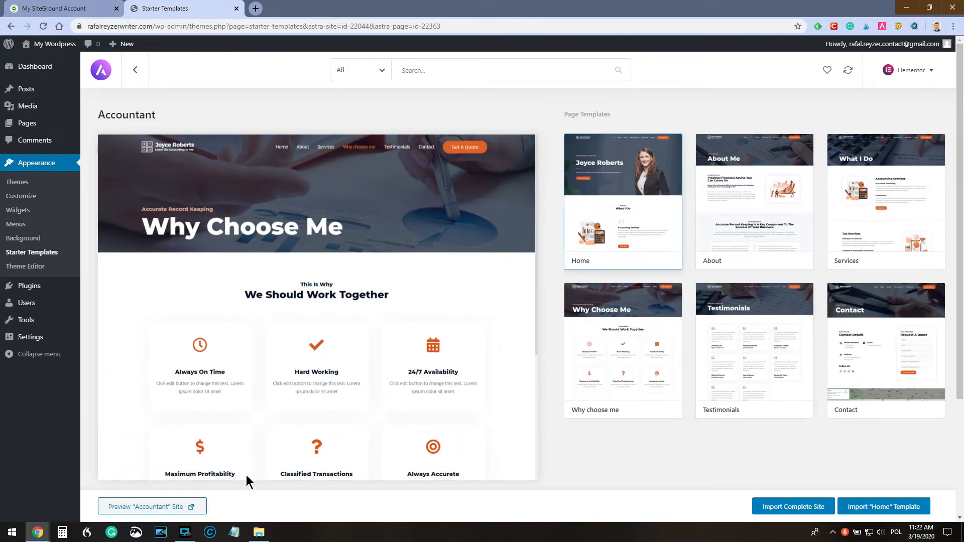
Open the full preview of the Accountant site in its own tab and look over its home page
left_click(171, 506)
left_click(278, 6)
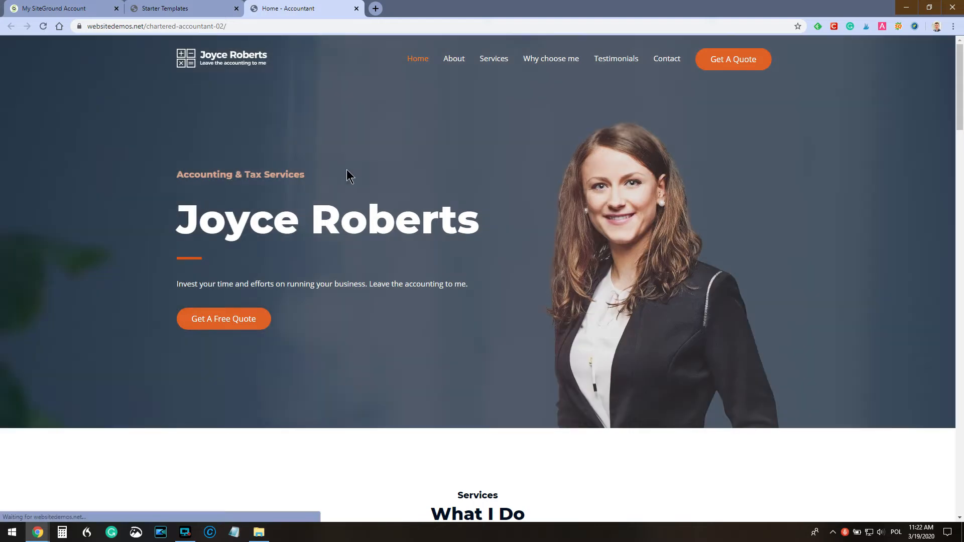
scroll(503, 205, "down", 6)
scroll(435, 228, "down", 20)
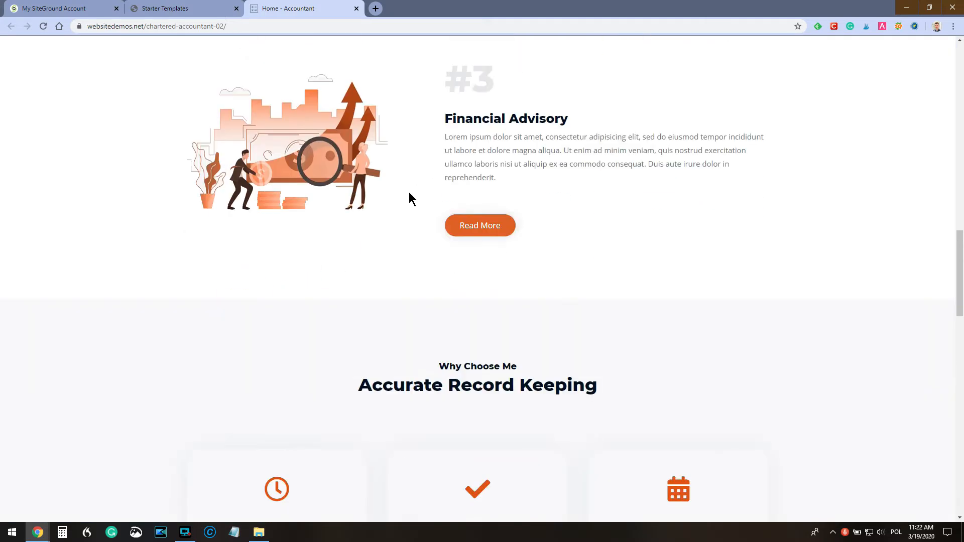
scroll(409, 194, "down", 15)
scroll(409, 194, "up", 20)
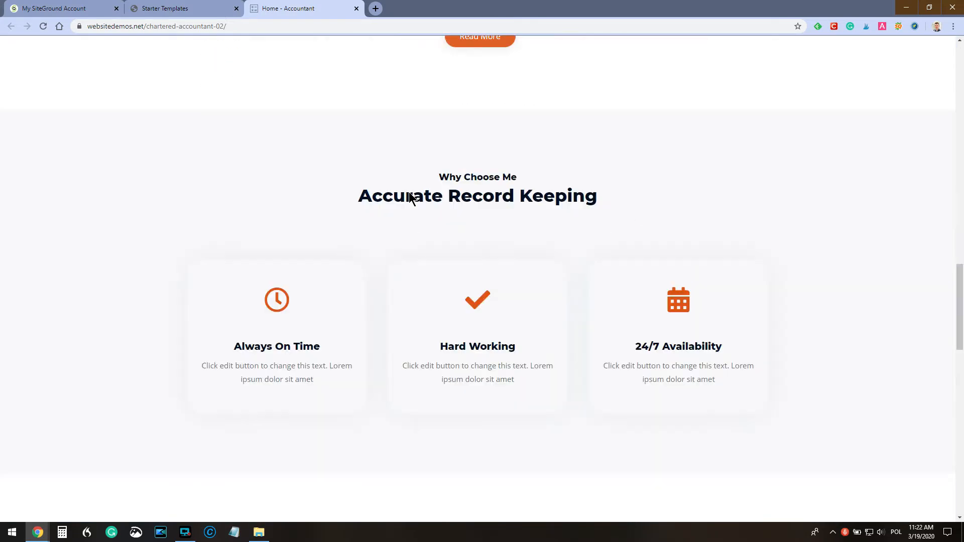
scroll(416, 175, "up", 10)
Look through the About and Services pages of the Accountant demo site and close its tab
left_click(455, 60)
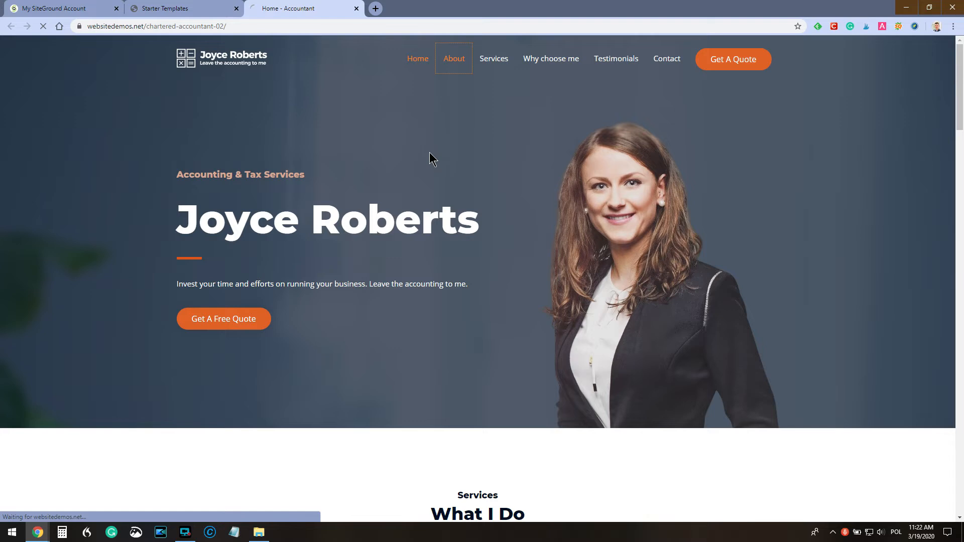
scroll(432, 248, "down", 15)
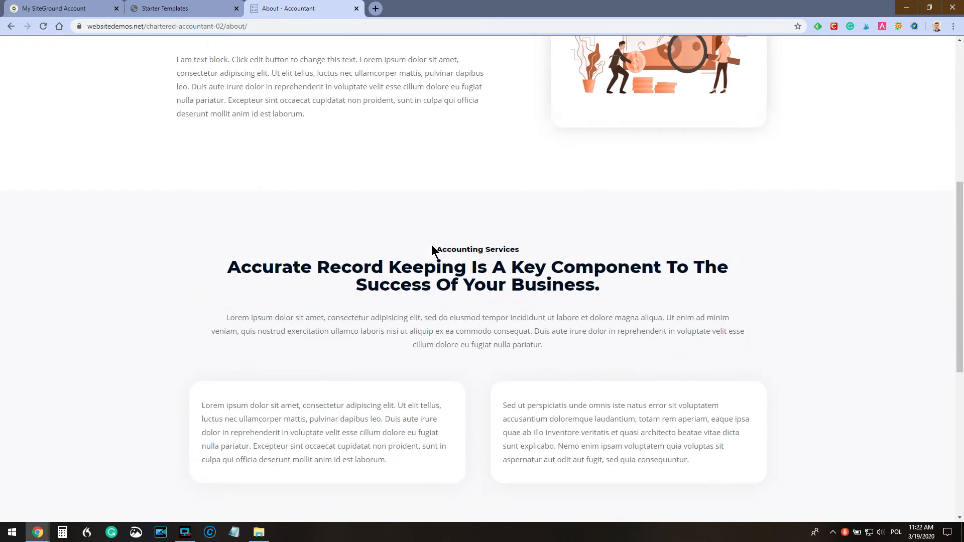
scroll(432, 245, "up", 15)
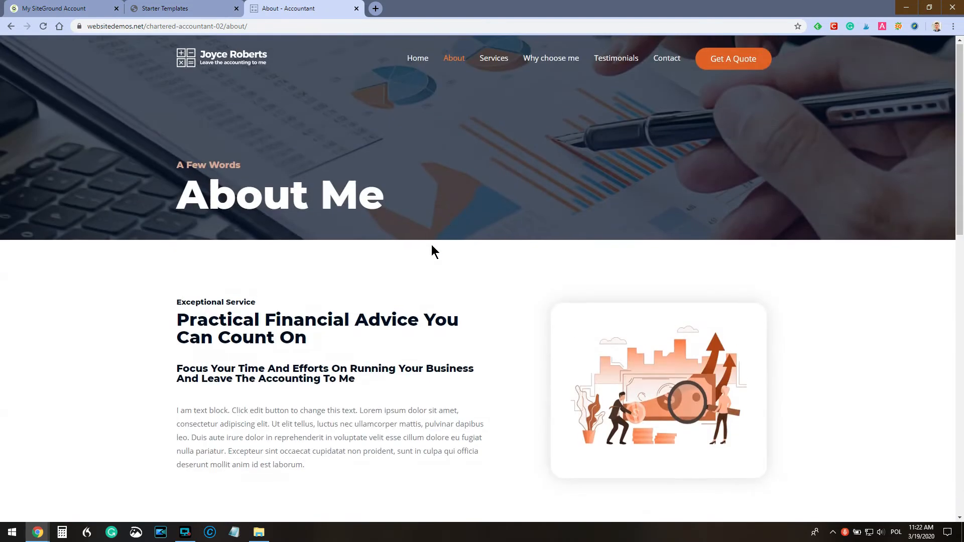
left_click(494, 59)
scroll(536, 225, "down", 10)
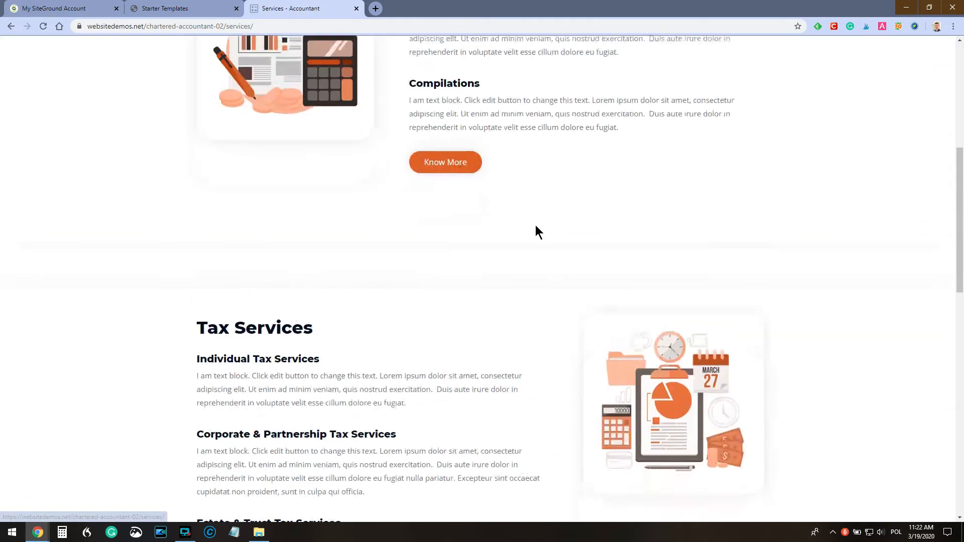
scroll(422, 227, "down", 2)
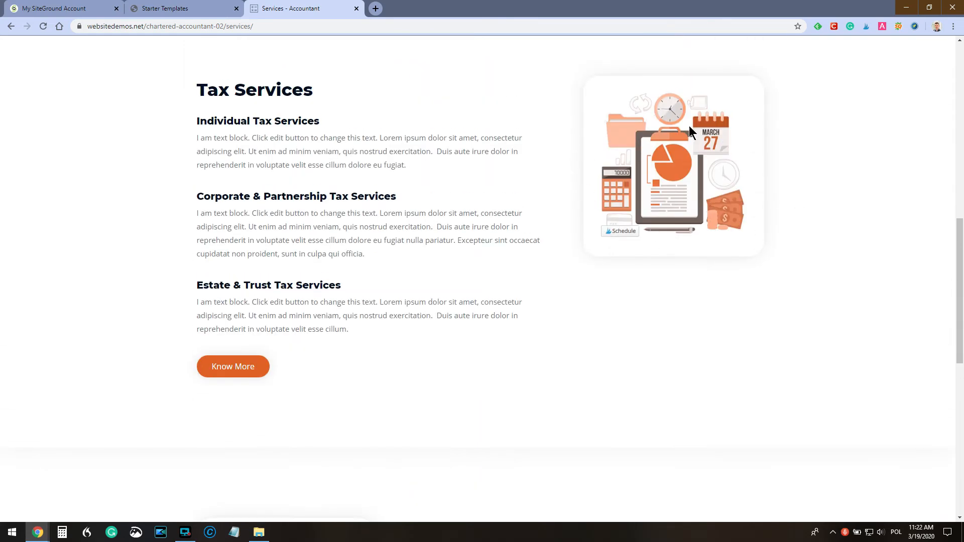
scroll(492, 264, "down", 8)
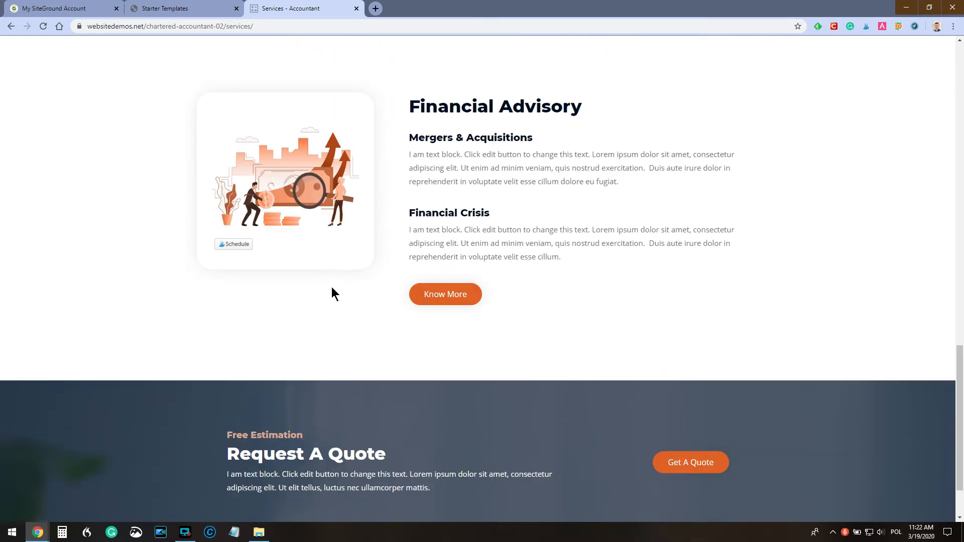
scroll(331, 287, "up", 18)
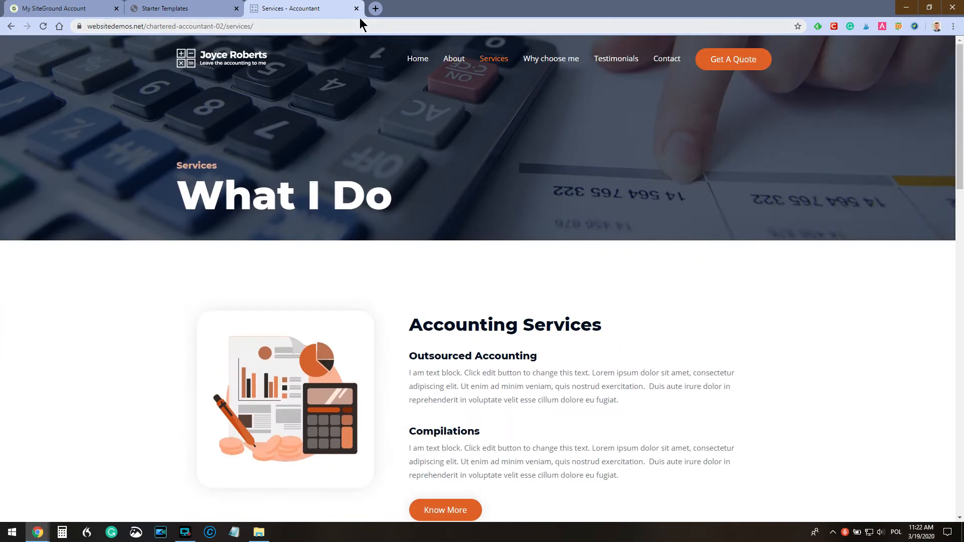
left_click(357, 9)
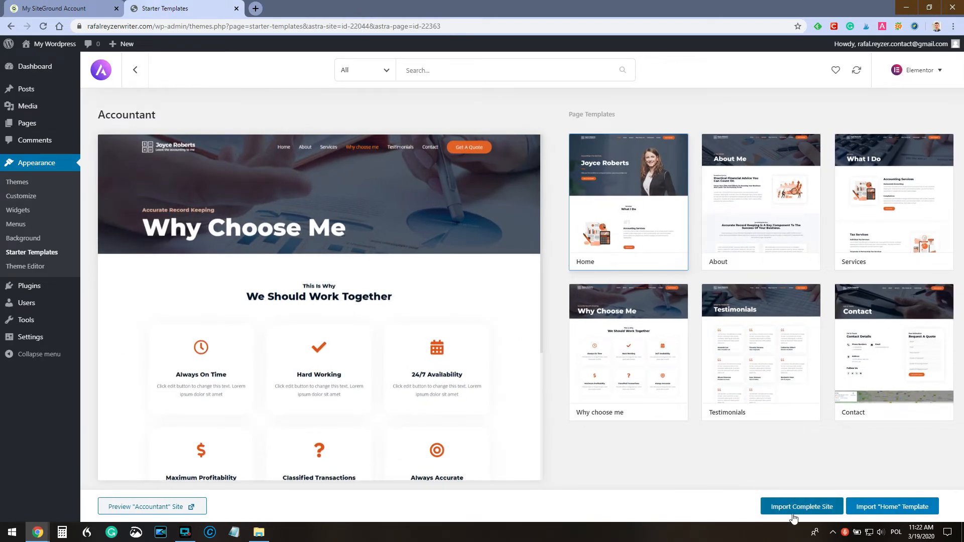
Import the complete Accountant site with its theme, customizer settings, widgets, plugins and content, and open the imported site
left_click(782, 505)
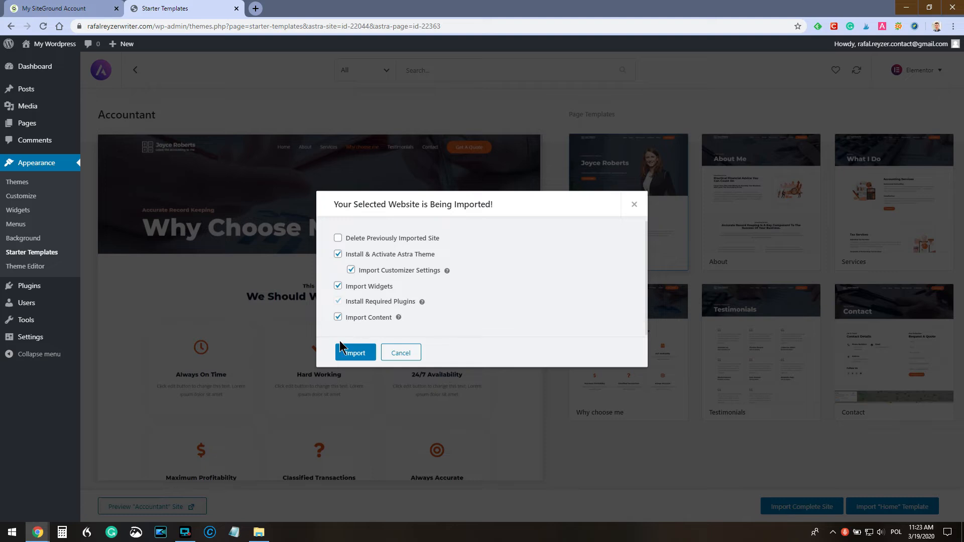
left_click(352, 353)
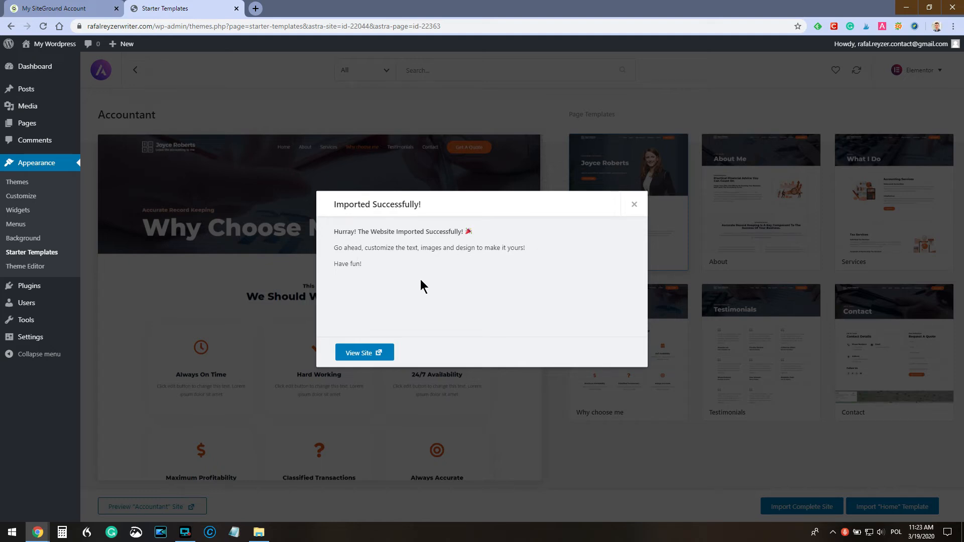
left_click(357, 353)
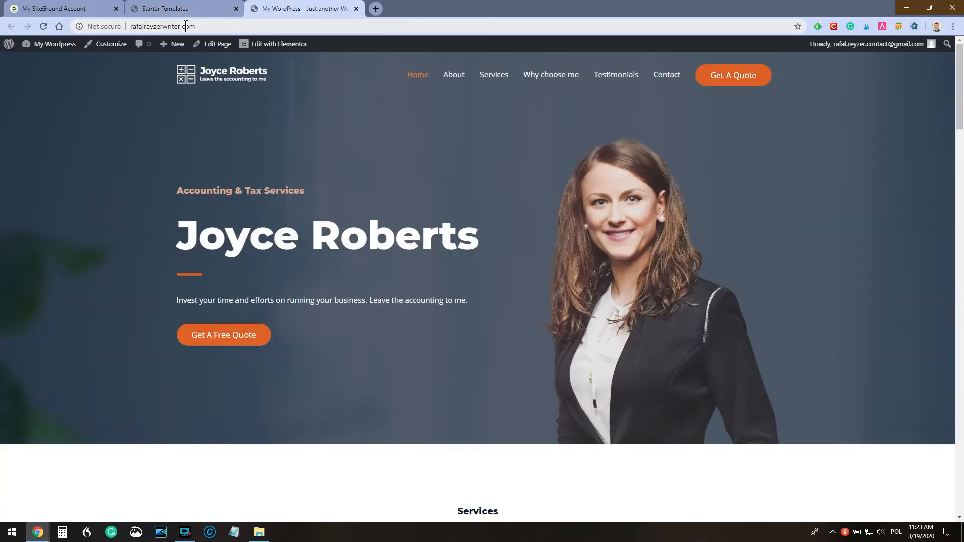
Look through the imported home page from the hero banner down to the quote request form and footer
scroll(433, 161, "down", 20)
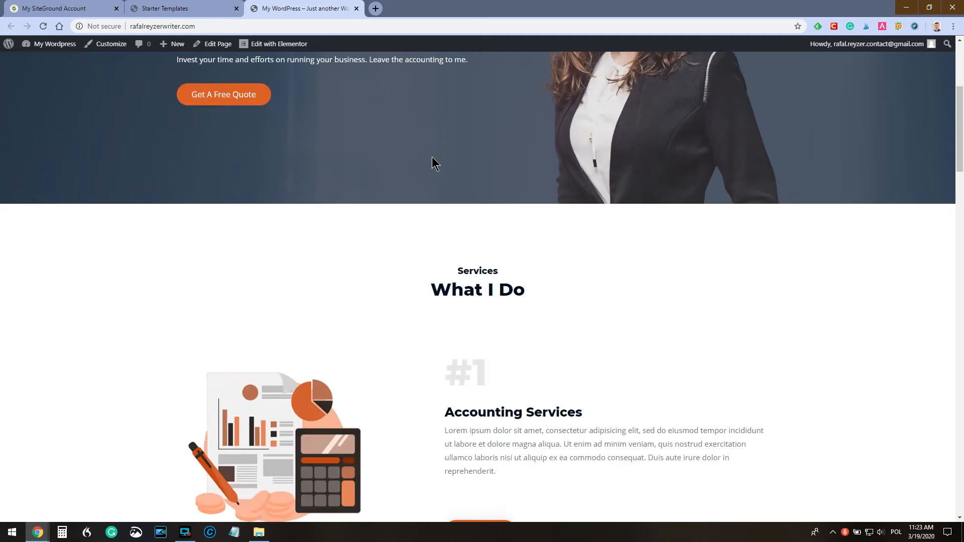
scroll(375, 244, "down", 5)
scroll(379, 251, "up", 20)
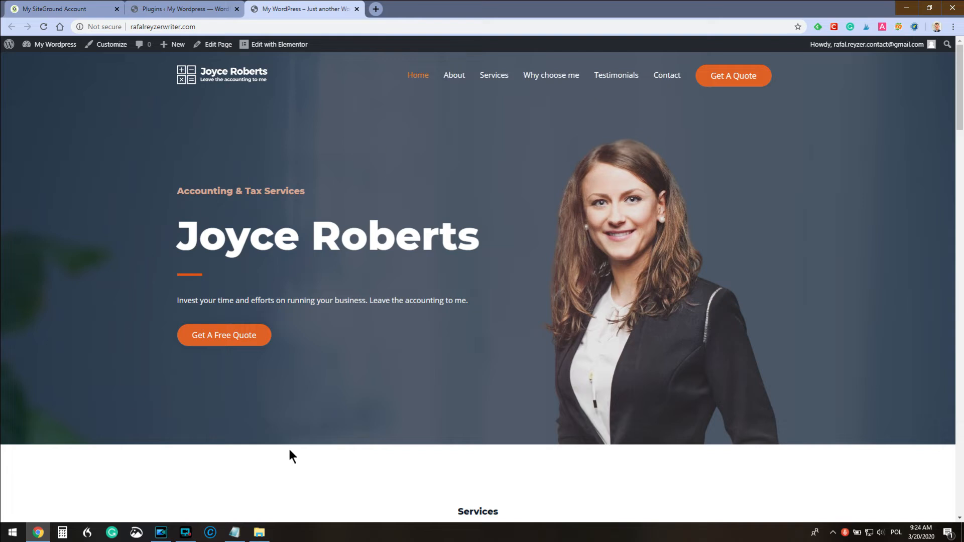
scroll(462, 358, "down", 18)
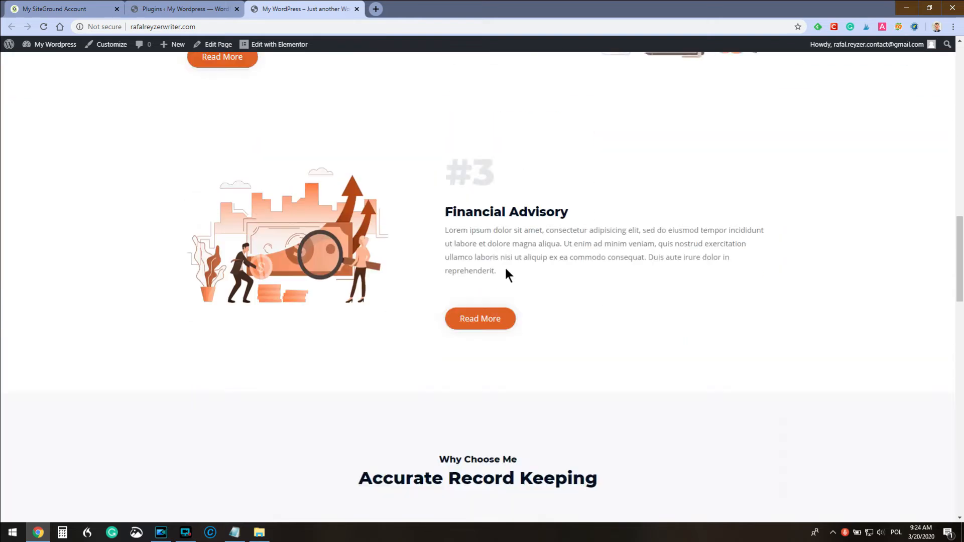
scroll(506, 274, "down", 20)
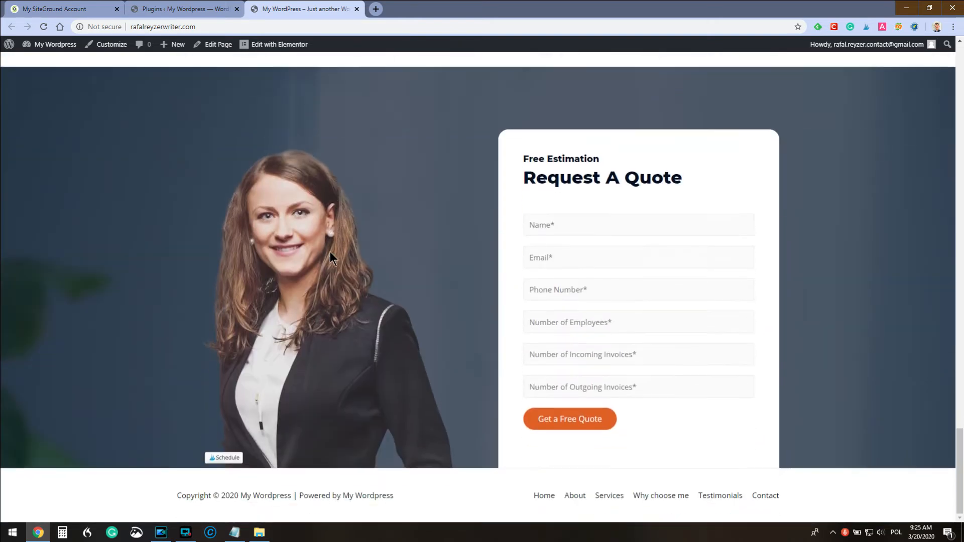
scroll(400, 292, "up", 20)
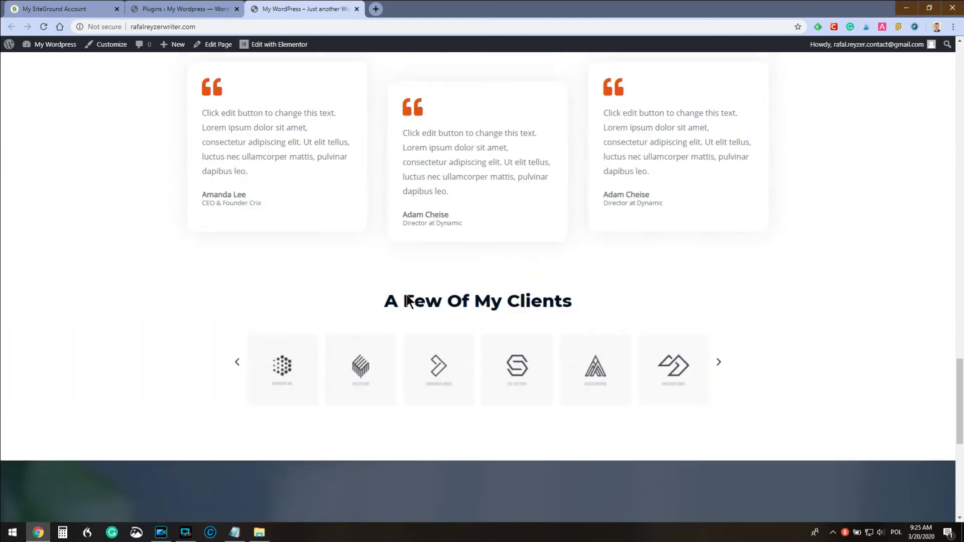
scroll(405, 293, "up", 8)
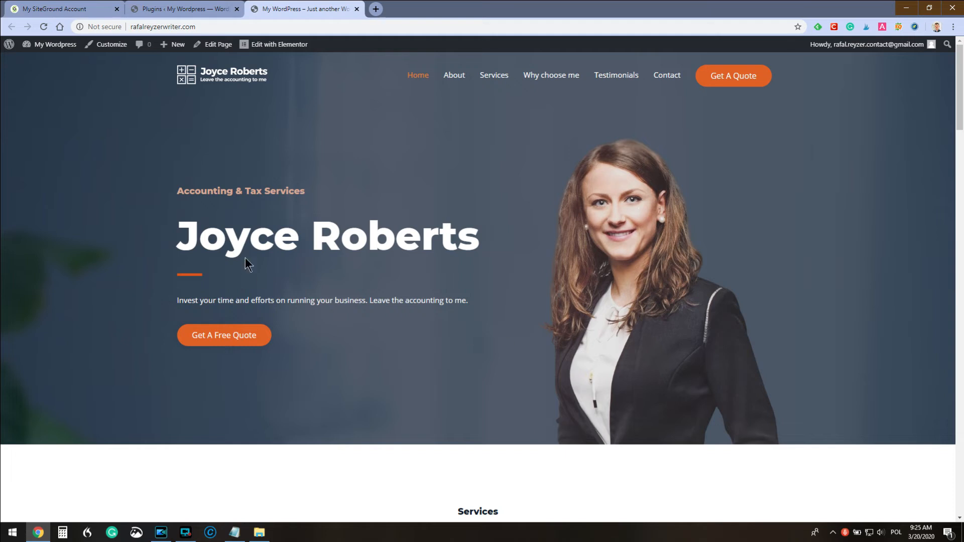
Reopen the Starter Templates library from the installed plugins and browse the other available site templates
left_click(161, 10)
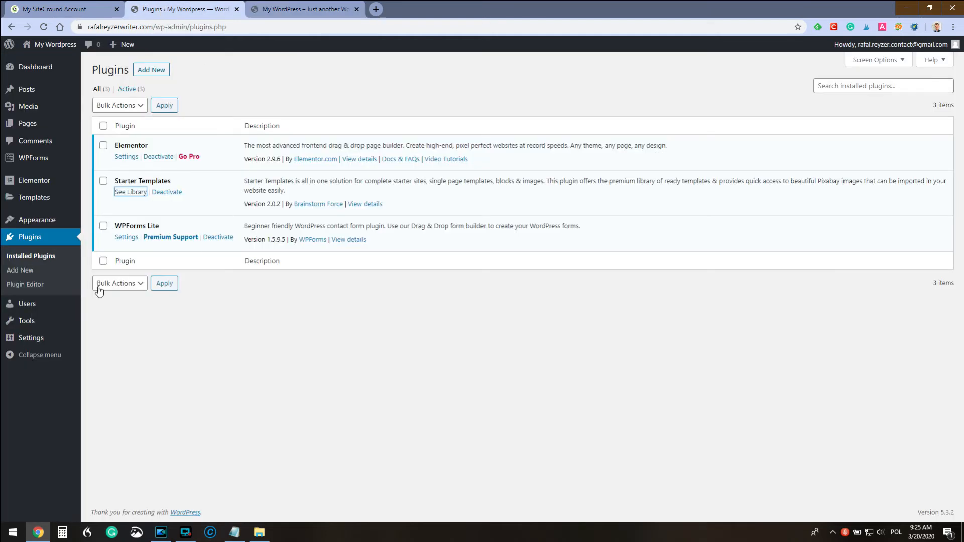
left_click(143, 195)
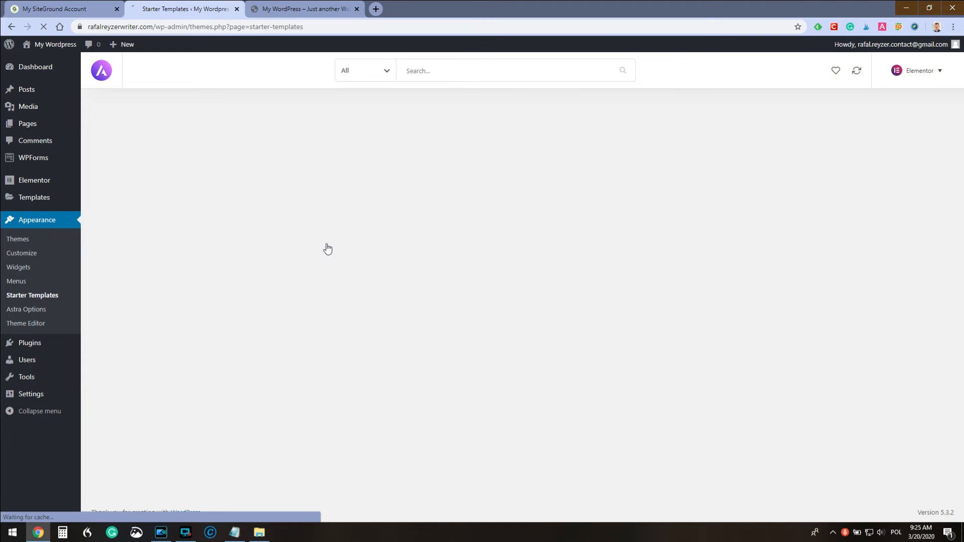
scroll(530, 234, "down", 7)
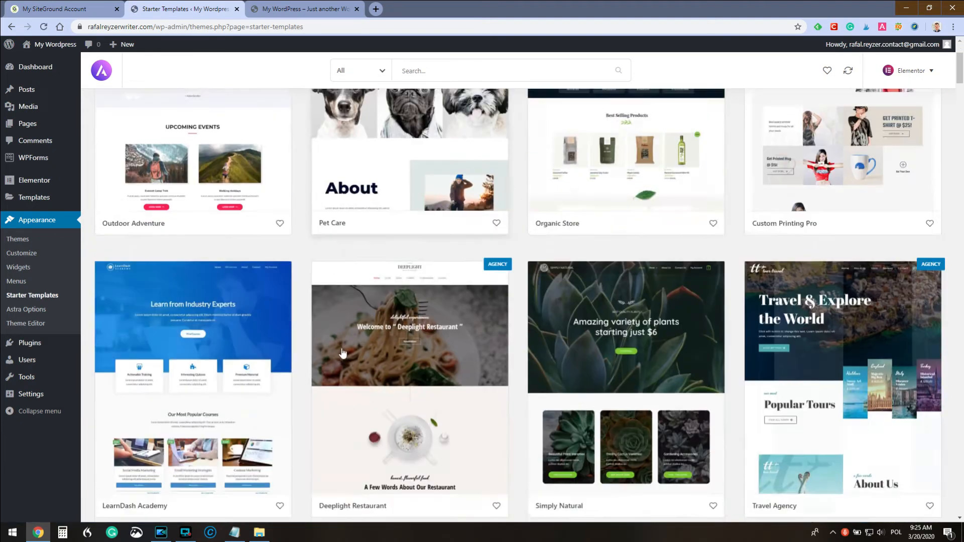
scroll(617, 231, "down", 6)
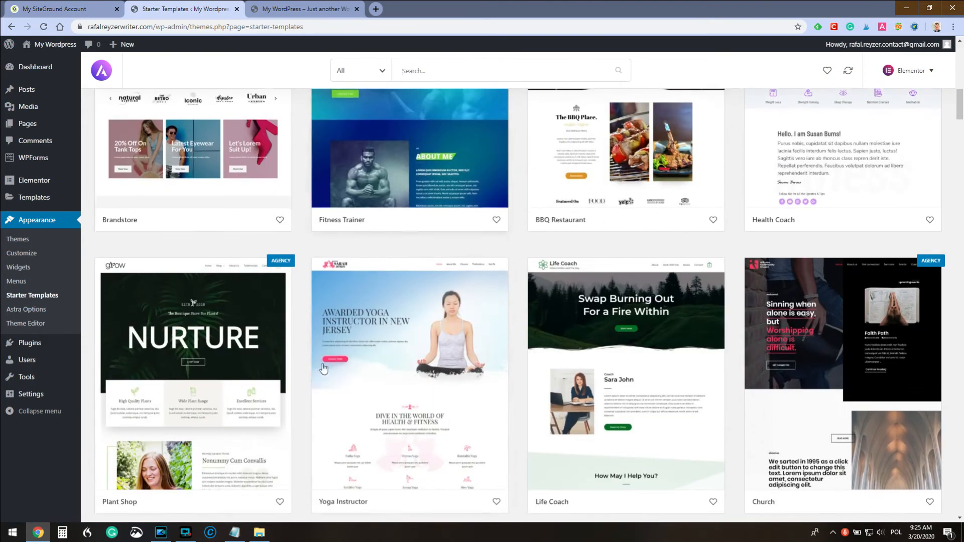
scroll(326, 376, "down", 4)
scroll(458, 296, "down", 8)
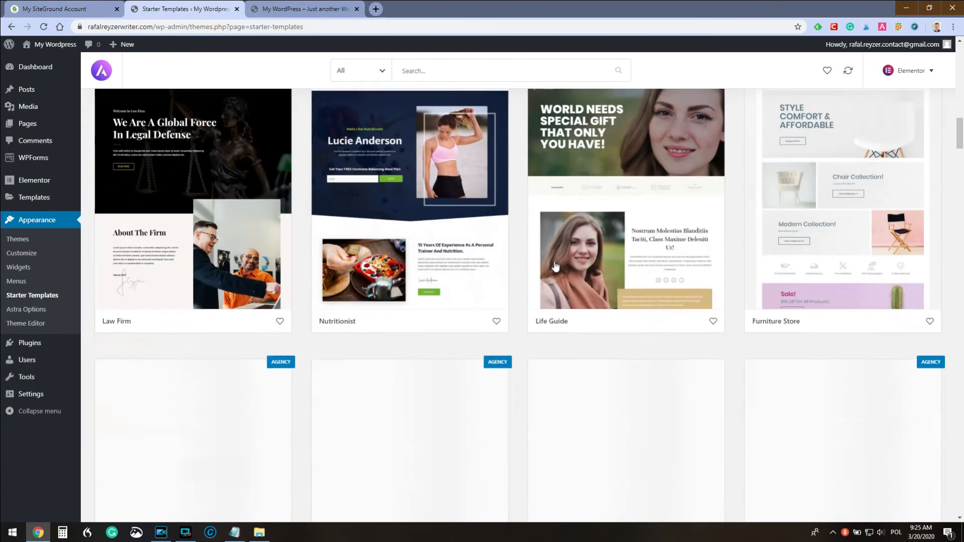
scroll(458, 301, "up", 14)
scroll(457, 300, "down", 20)
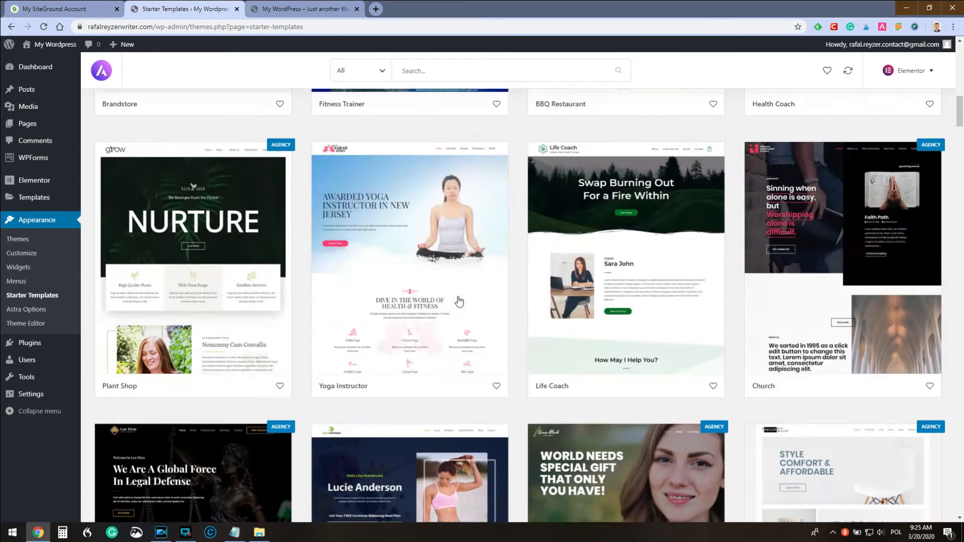
scroll(458, 300, "up", 17)
scroll(459, 301, "up", 10)
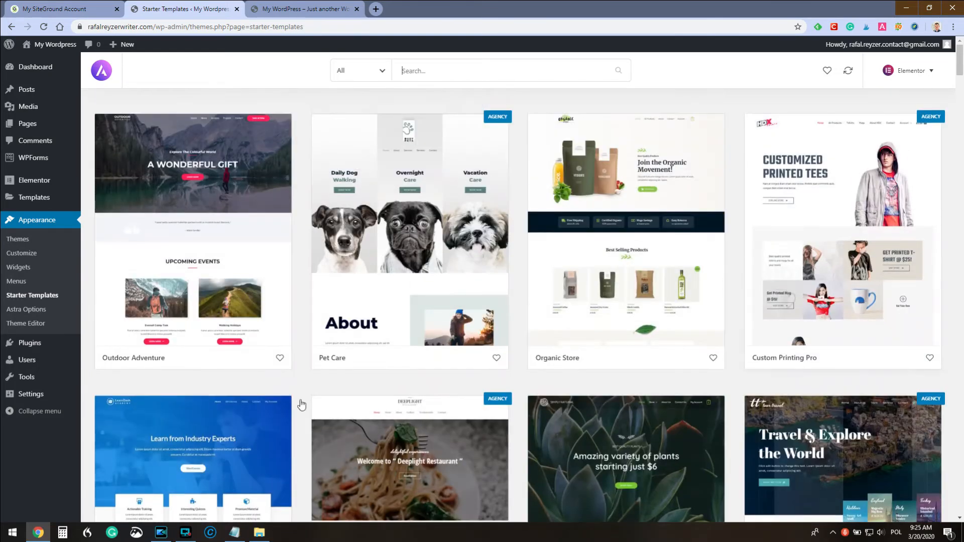
Return to the live site and review the home page's hero, services, testimonials and clients sections
left_click(313, 7)
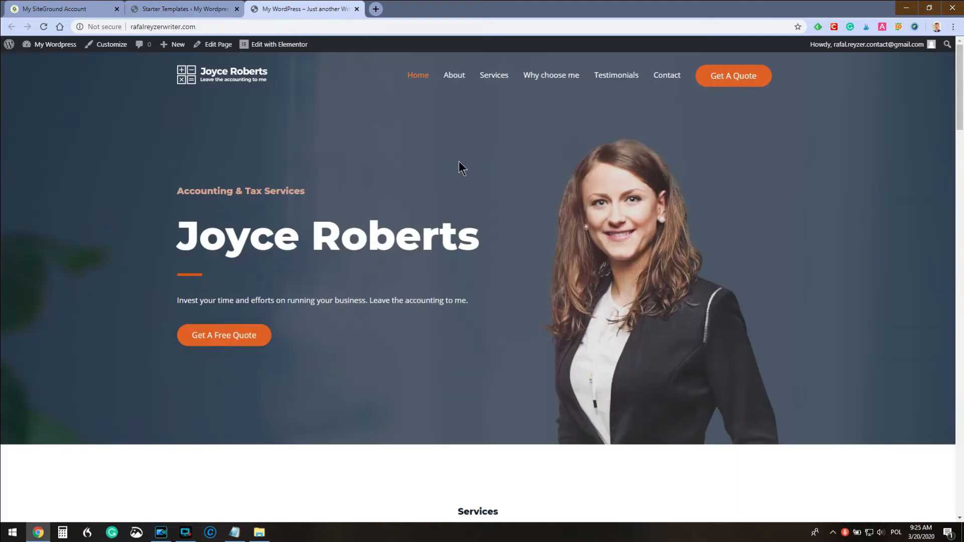
scroll(620, 182, "down", 9)
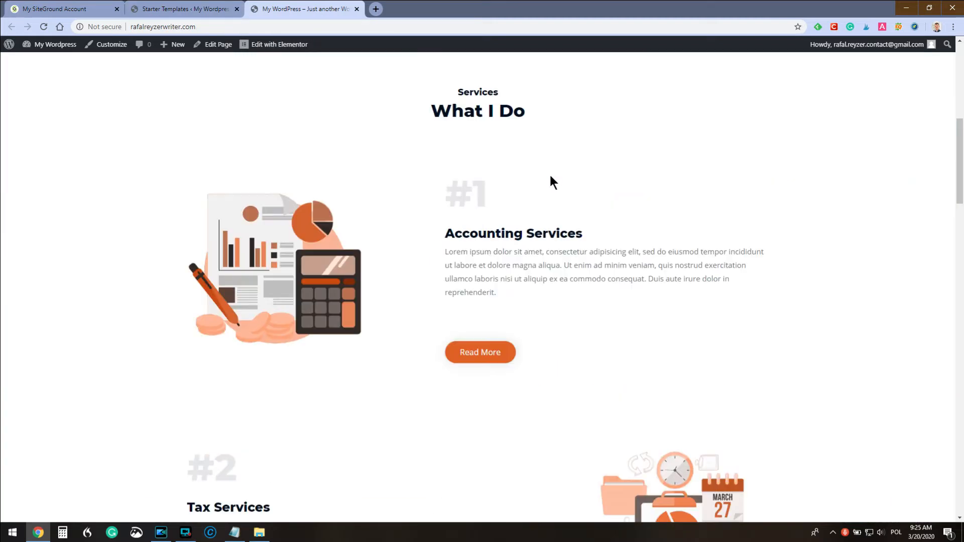
scroll(269, 346, "down", 15)
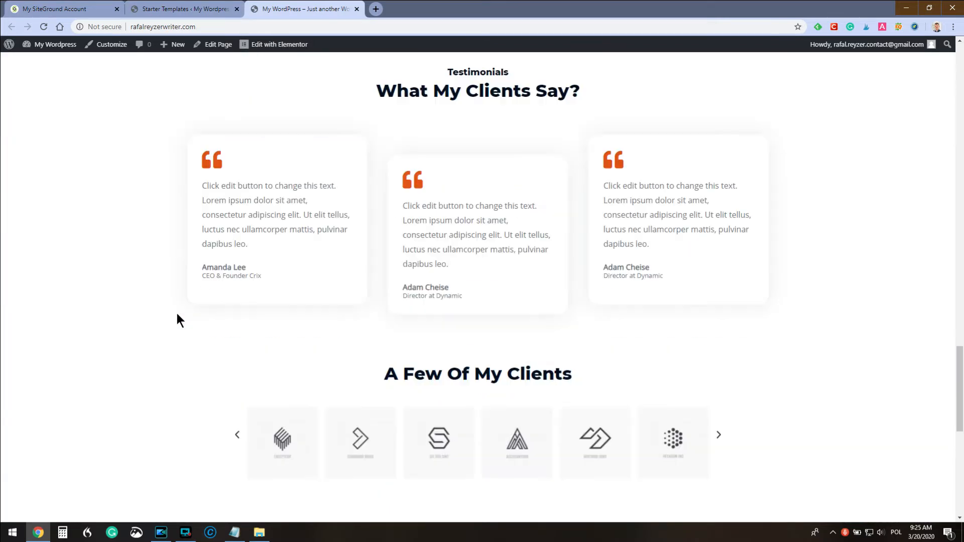
scroll(173, 301, "up", 20)
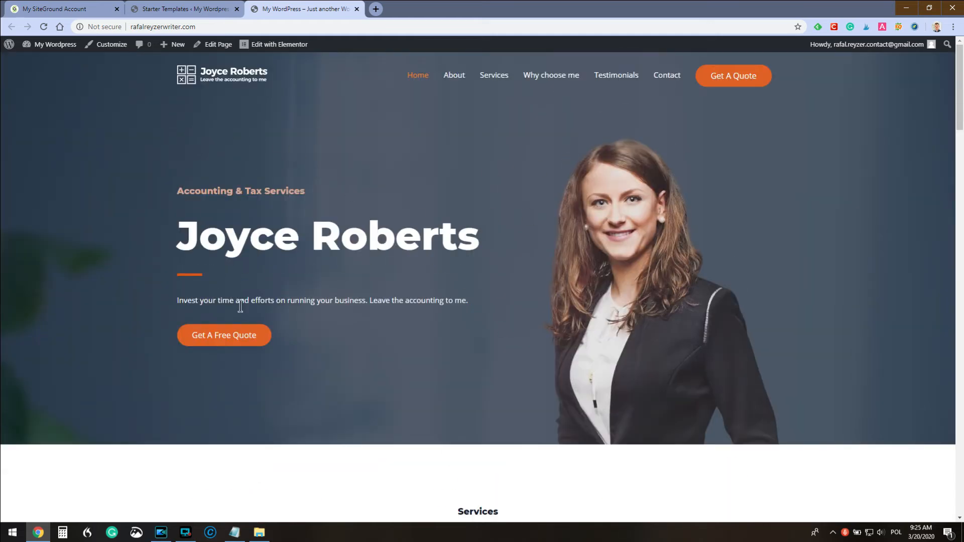
scroll(346, 340, "down", 5)
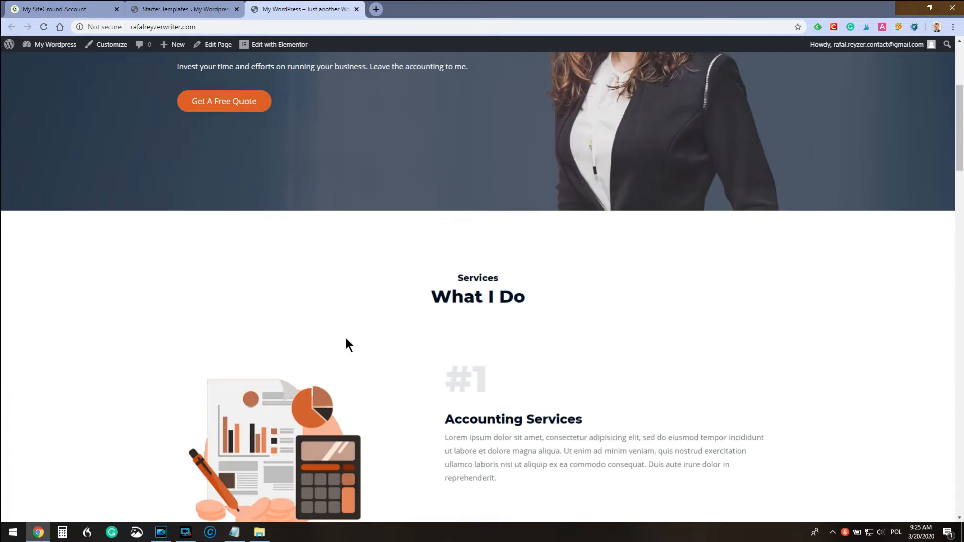
scroll(331, 325, "up", 5)
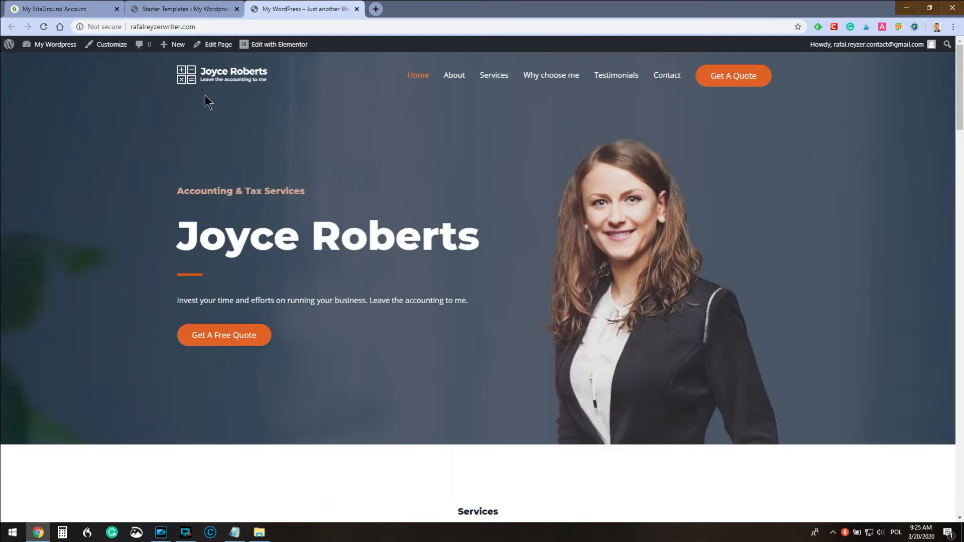
In the theme customizer's header Site Identity settings, replace the site logo with logo-removebg-preview.png from the media library, without cropping it
left_click(184, 10)
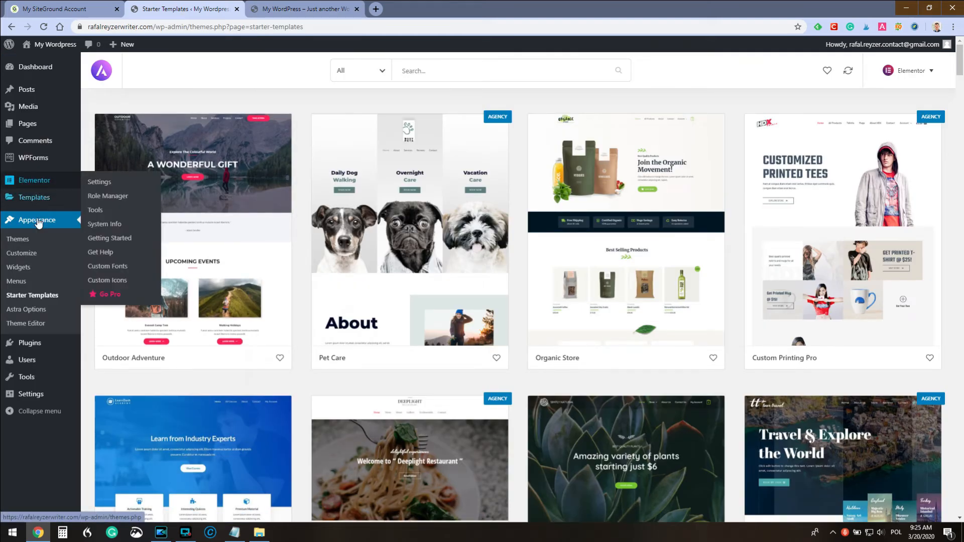
left_click(20, 254)
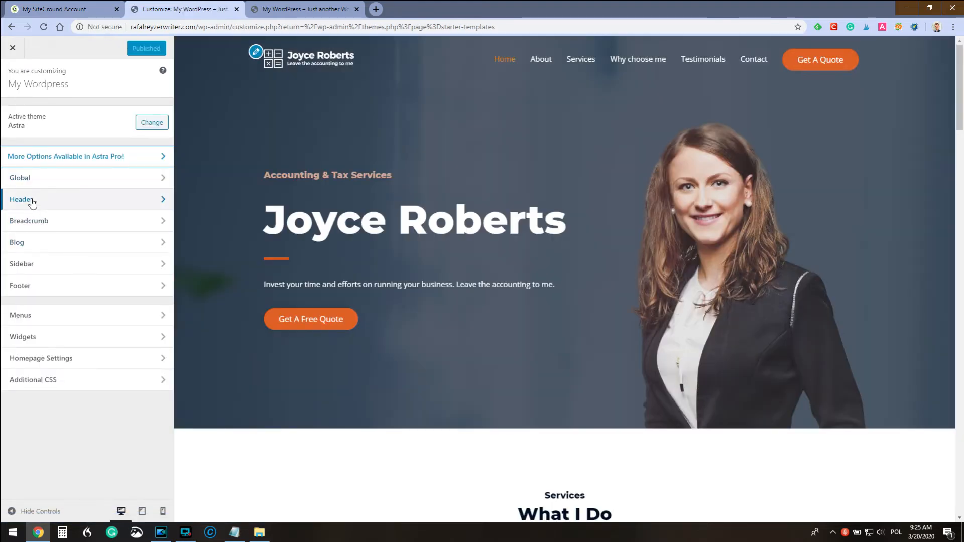
left_click(34, 203)
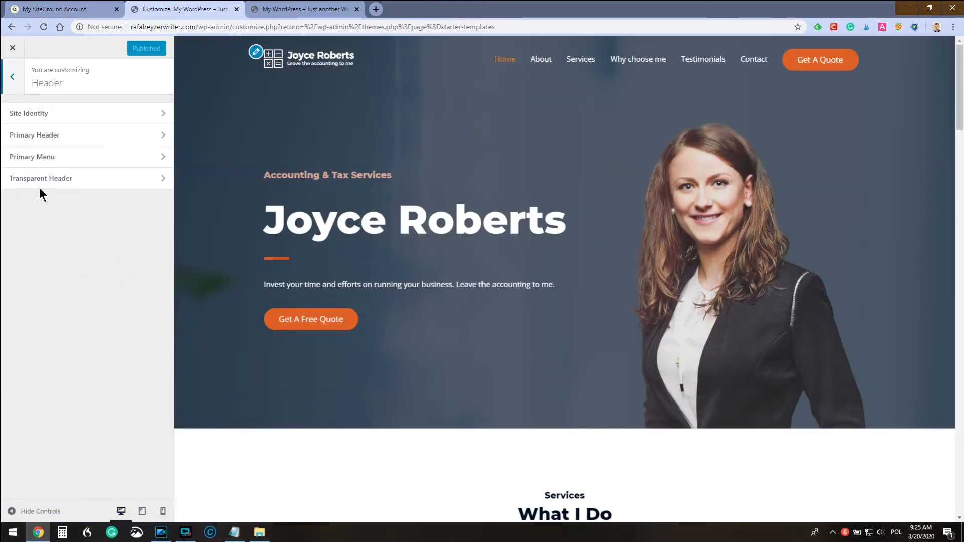
left_click(38, 114)
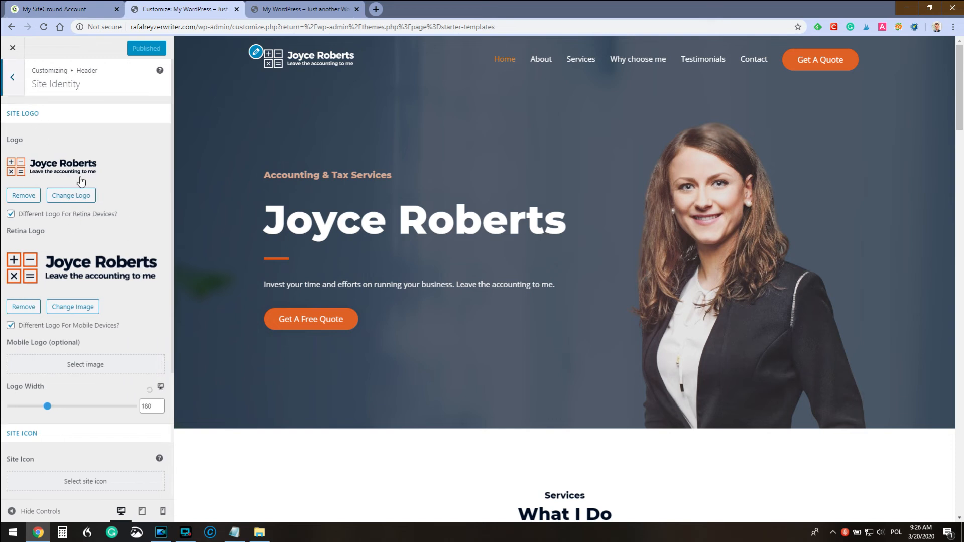
left_click(87, 196)
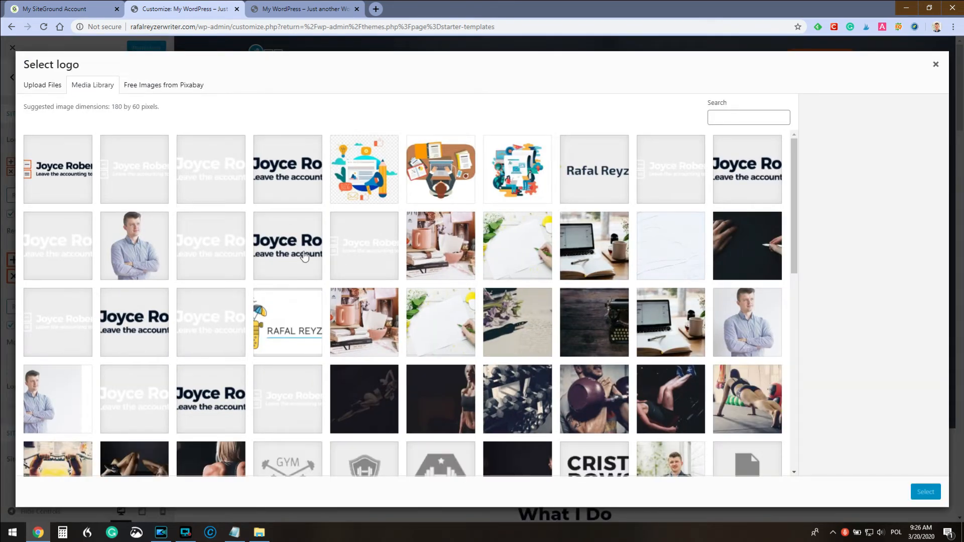
left_click(588, 170)
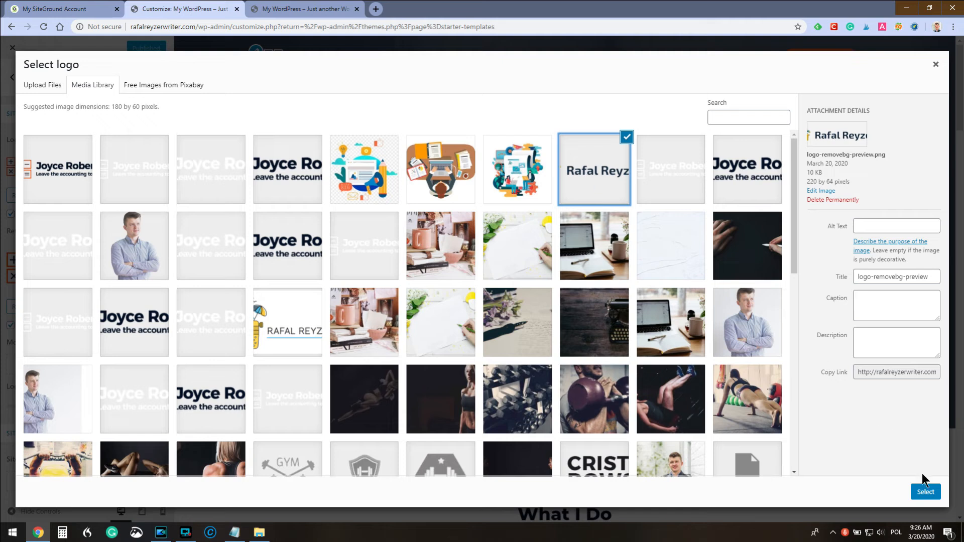
left_click(924, 490)
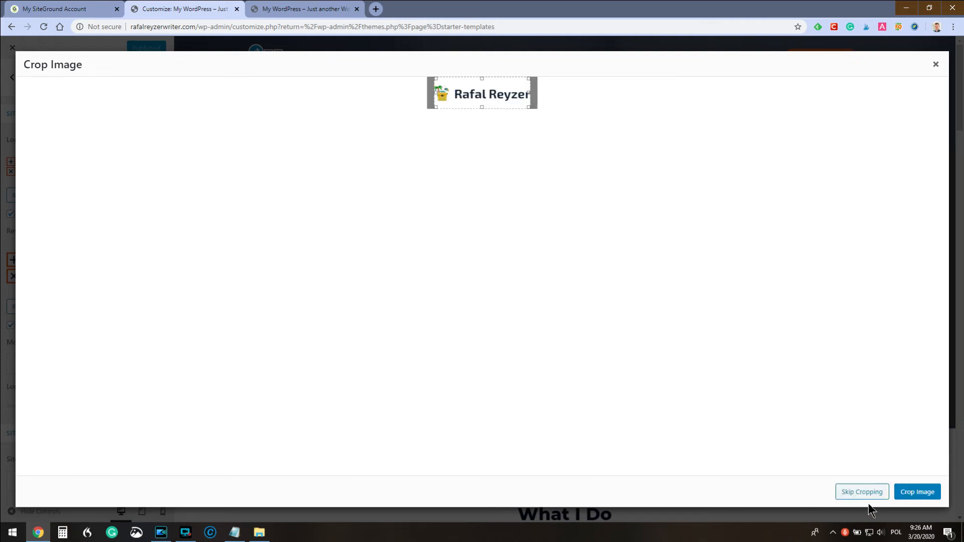
left_click(860, 495)
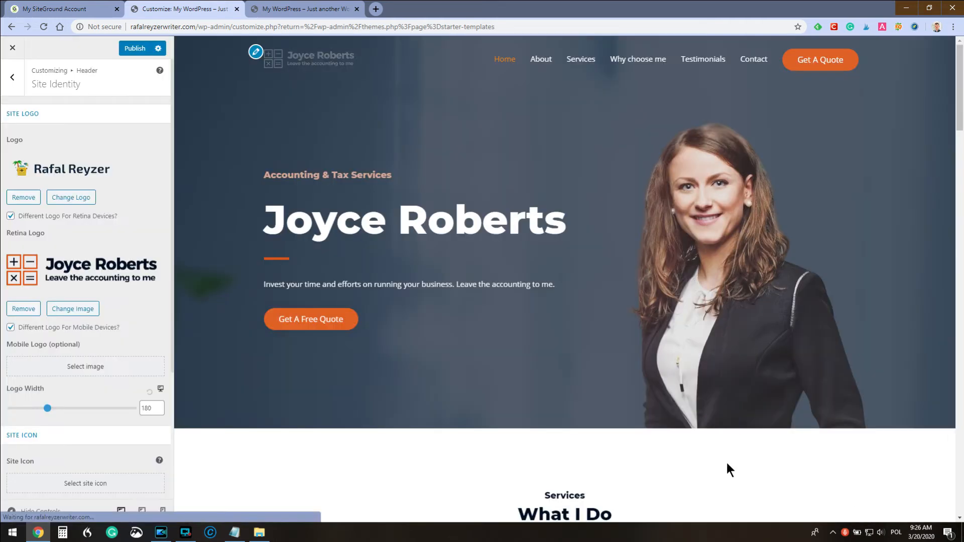
Turn off the different logo for the transparent header and publish the customizer changes
left_click(256, 55)
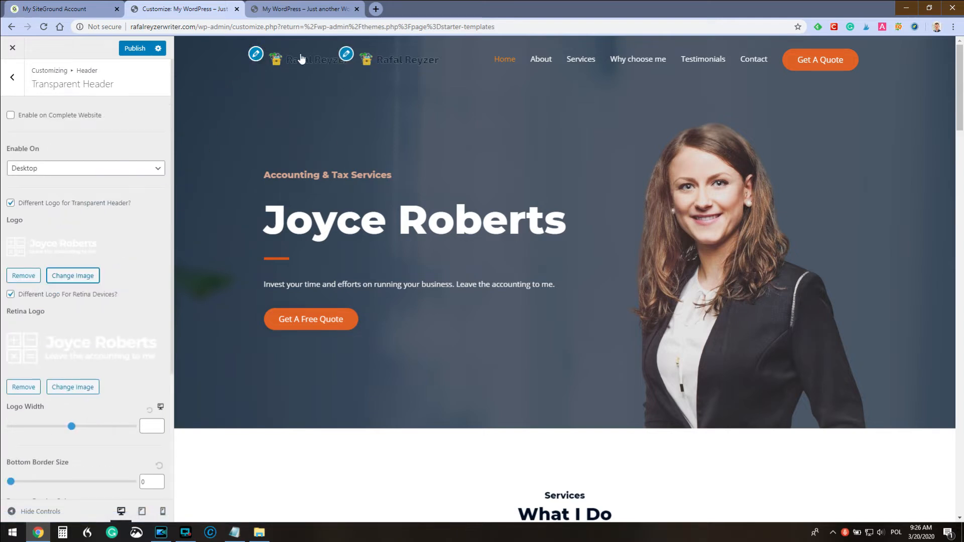
left_click(10, 203)
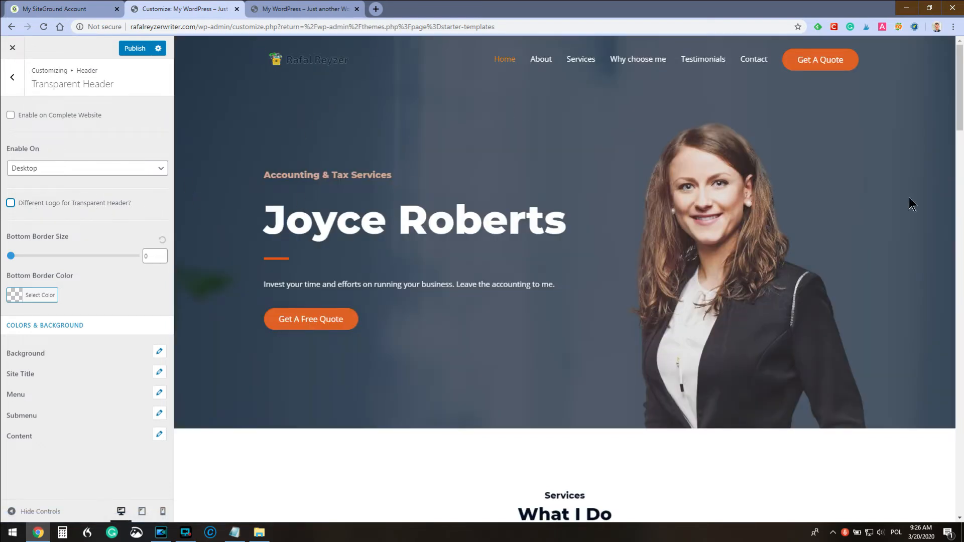
scroll(408, 255, "down", 4)
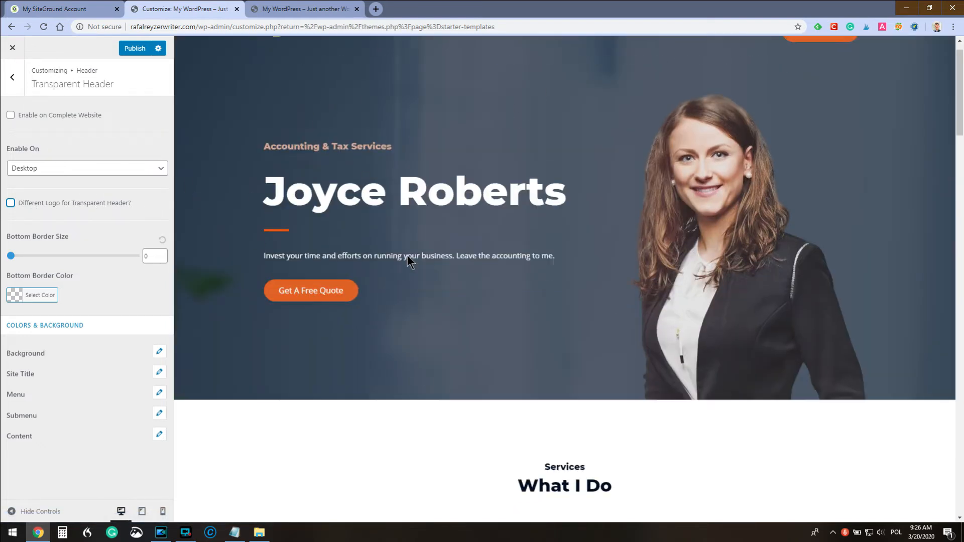
scroll(408, 255, "up", 4)
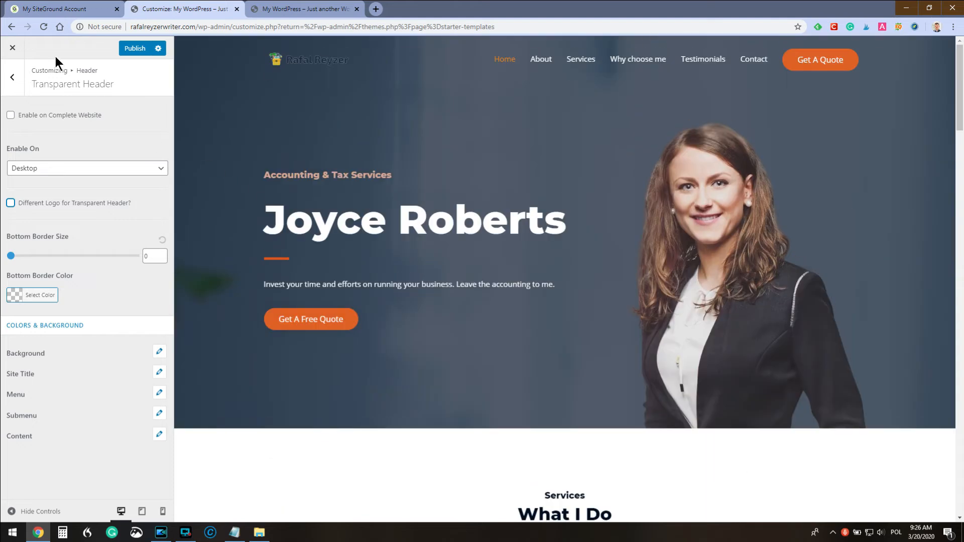
left_click(133, 48)
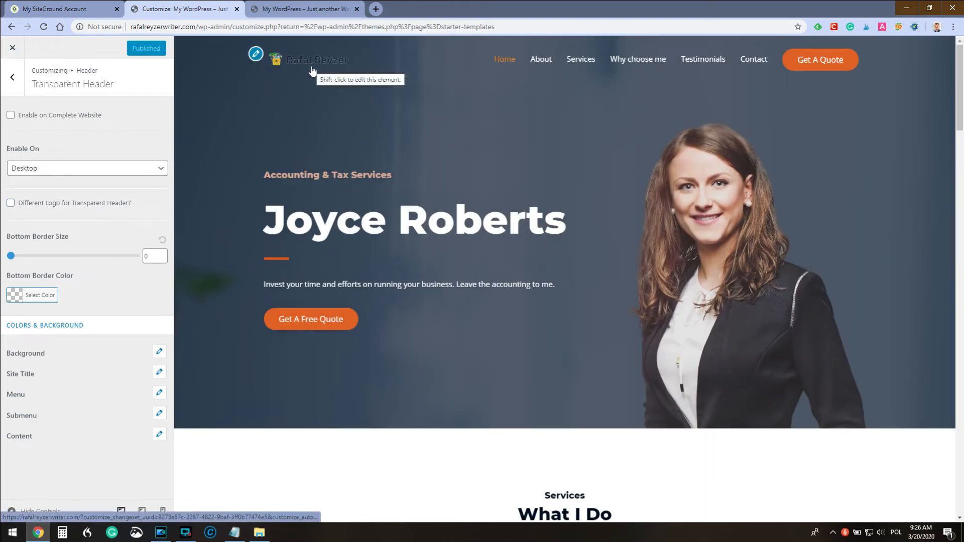
Exit the theme customizer and open the list of all the site's pages
left_click(19, 49)
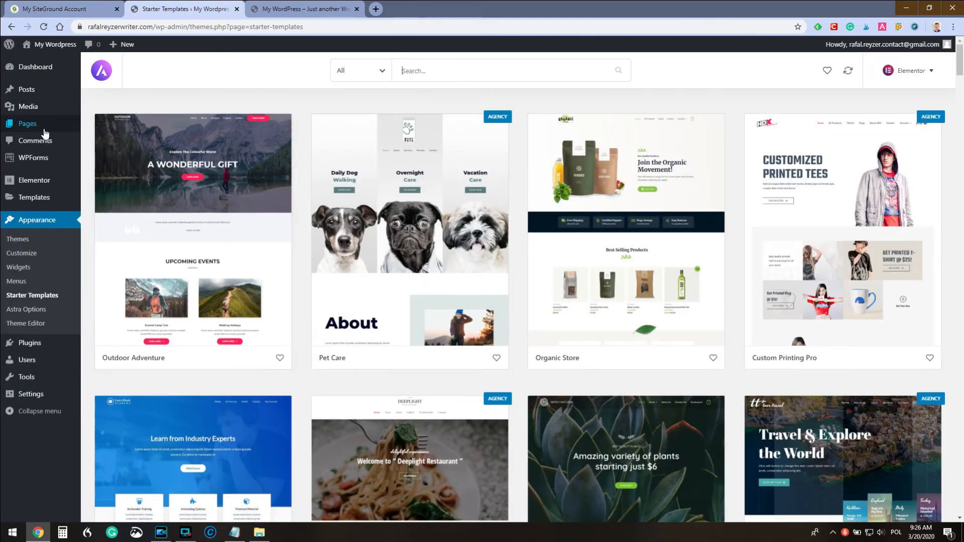
mouse_move(40, 130)
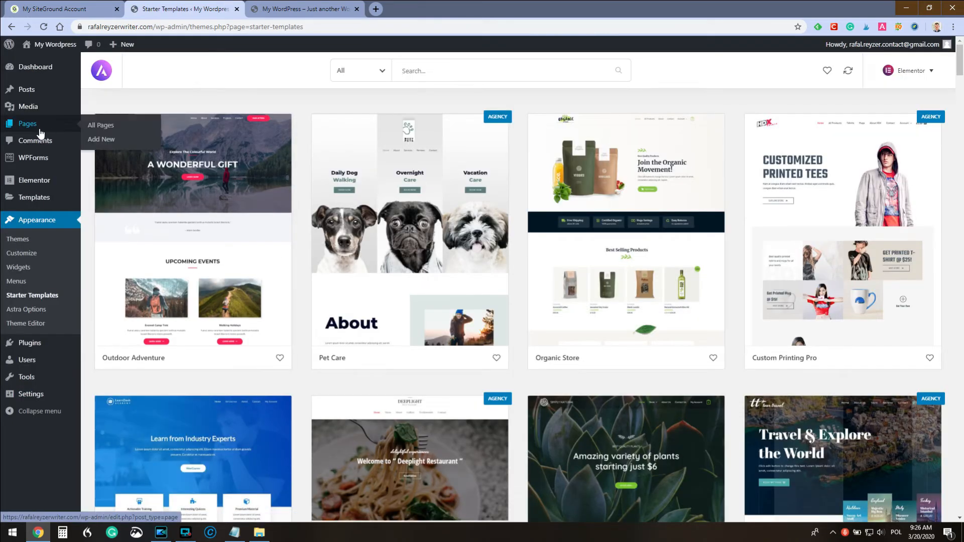
left_click(91, 129)
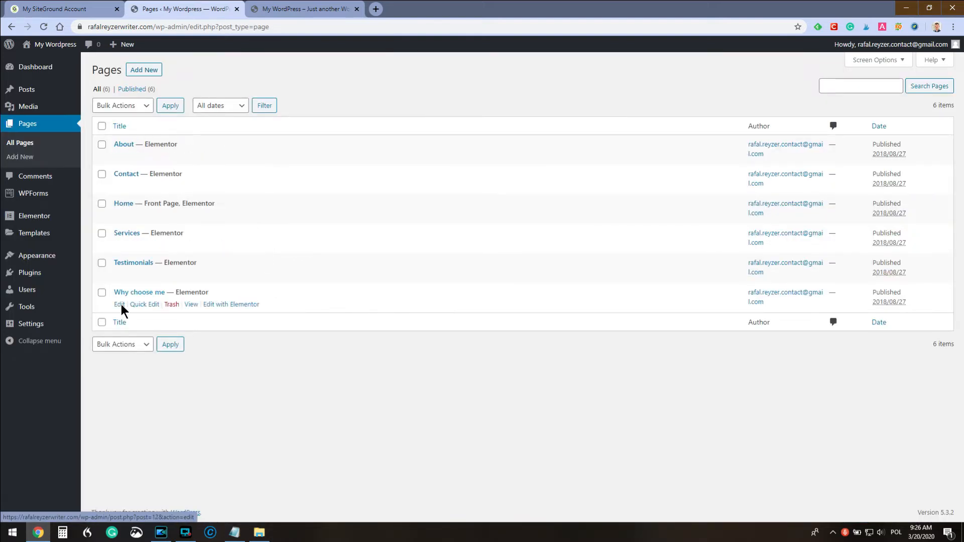
Review the About, Services and Why choose me pages on the live site
left_click(274, 10)
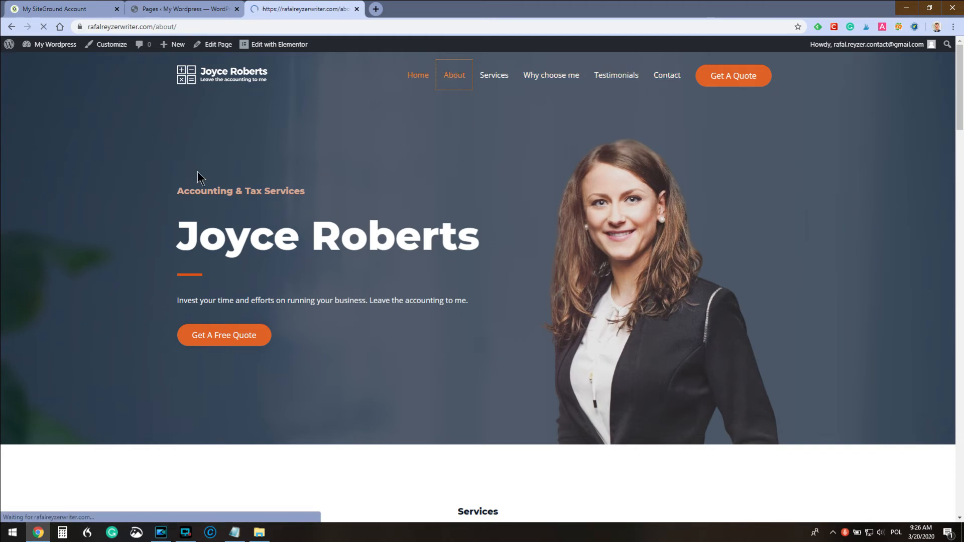
scroll(220, 238, "down", 15)
scroll(236, 245, "down", 3)
scroll(227, 248, "up", 14)
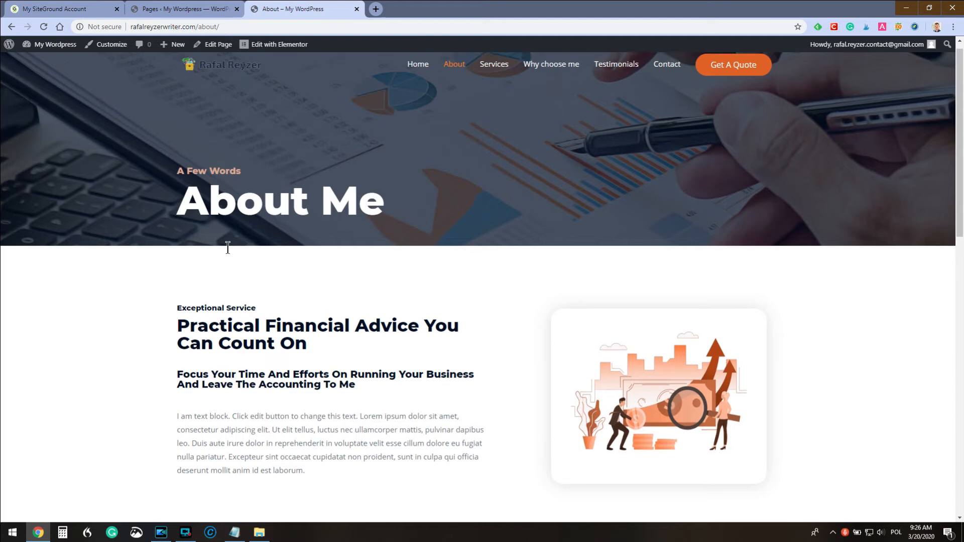
left_click(486, 75)
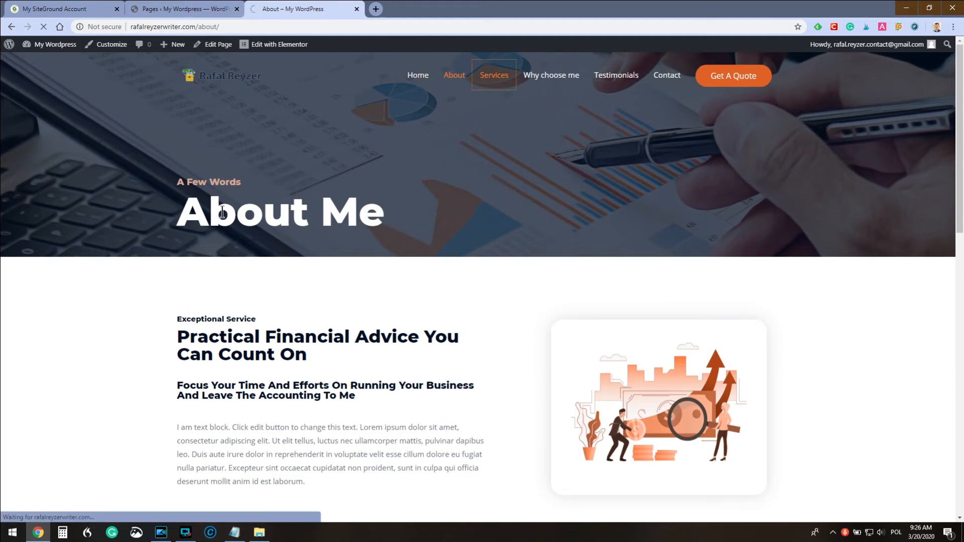
scroll(173, 213, "down", 15)
scroll(202, 224, "up", 10)
scroll(489, 343, "down", 17)
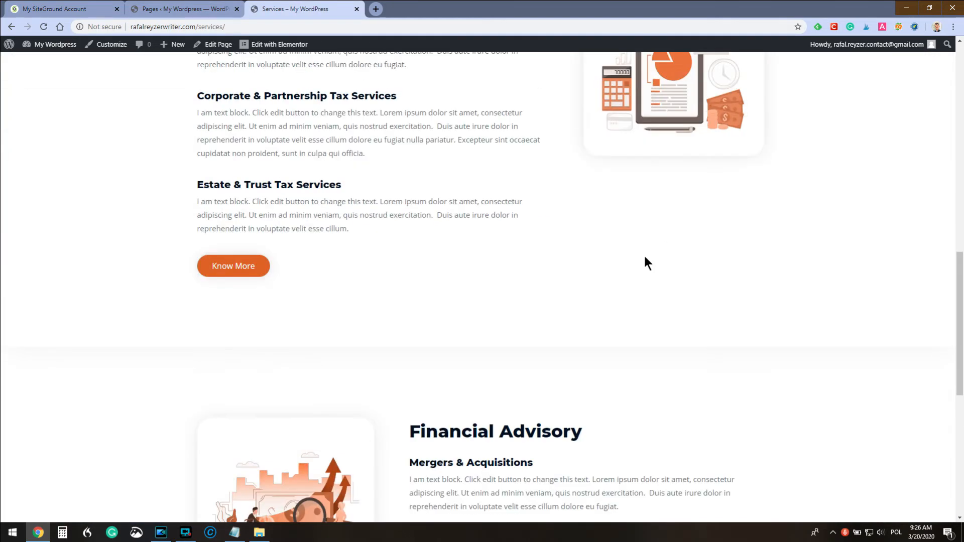
scroll(588, 211, "up", 16)
scroll(537, 251, "up", 5)
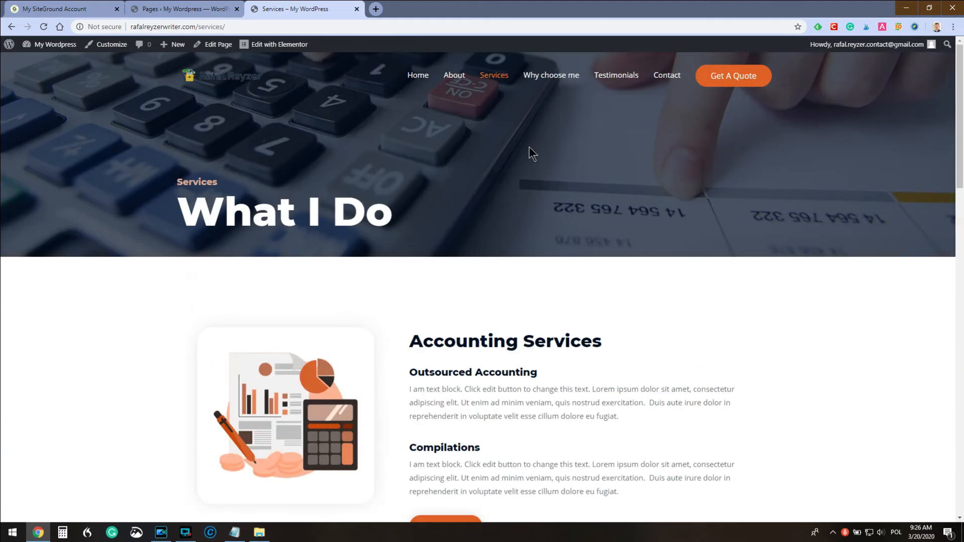
left_click(555, 79)
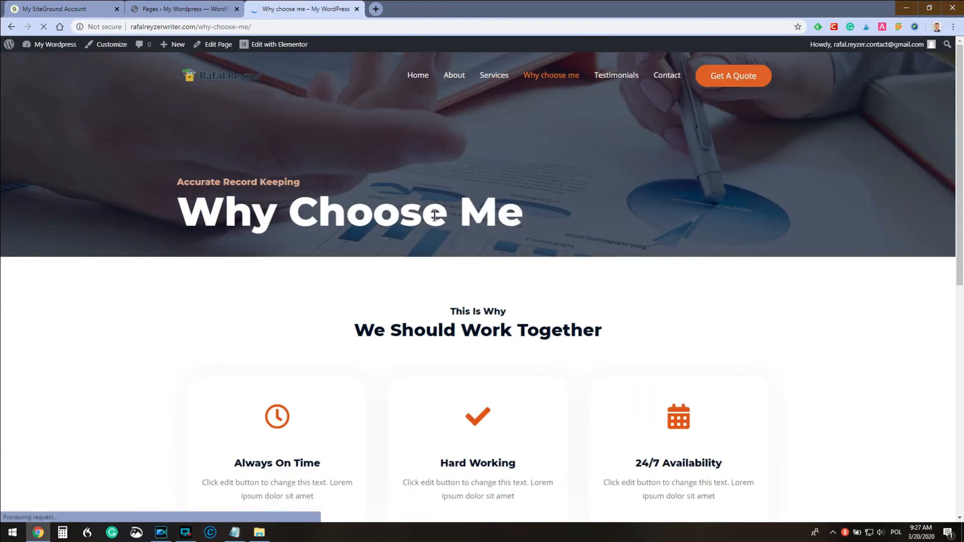
scroll(490, 173, "down", 8)
scroll(492, 236, "up", 8)
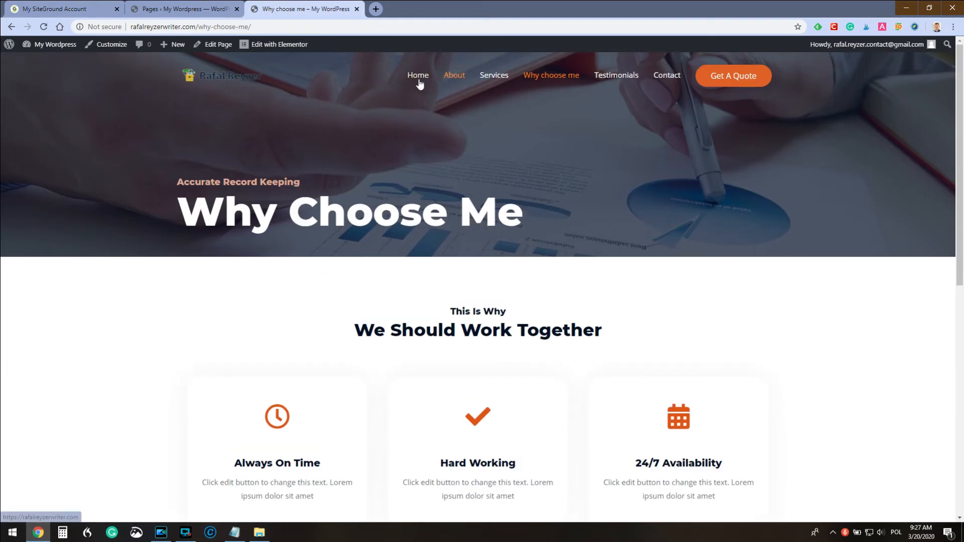
Open the Home page for editing with Elementor in a separate tab and close the live site tab
left_click(157, 7)
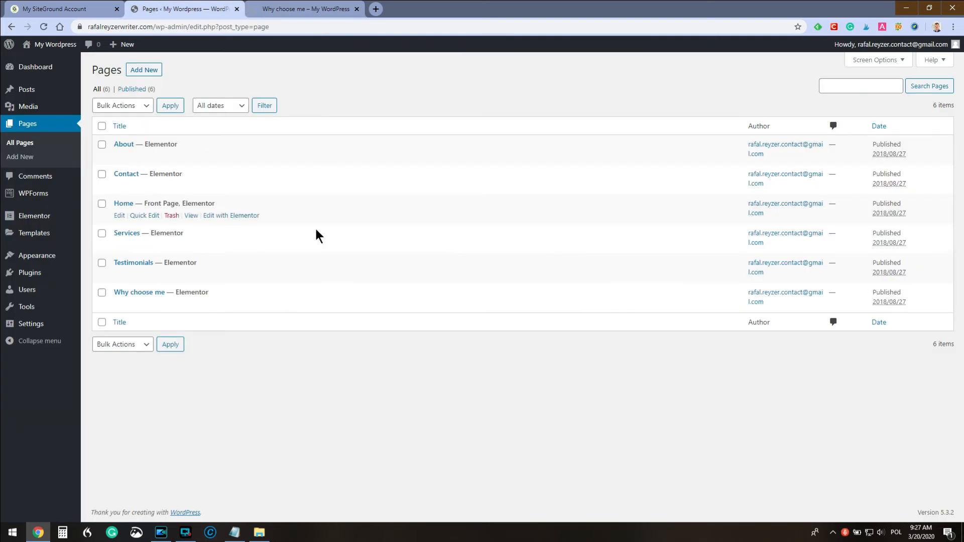
middle_click(225, 217)
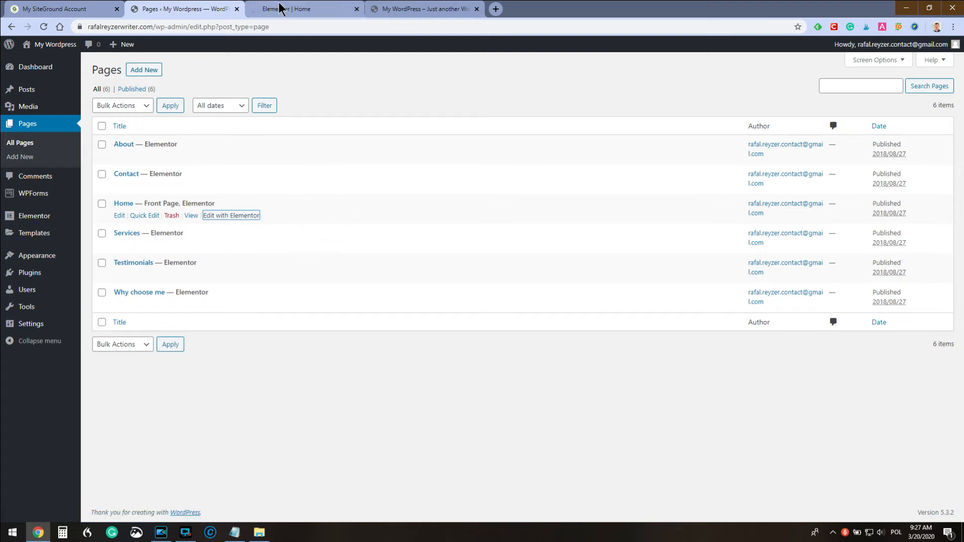
left_click(476, 8)
left_click(313, 10)
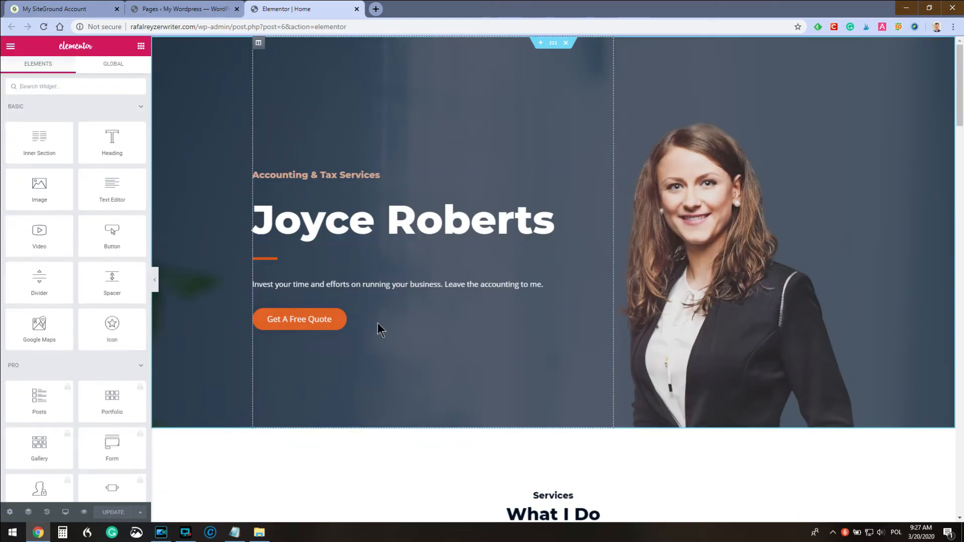
Move the orange divider in the hero section below the intro text, just above the Get A Free Quote button
scroll(618, 355, "down", 7)
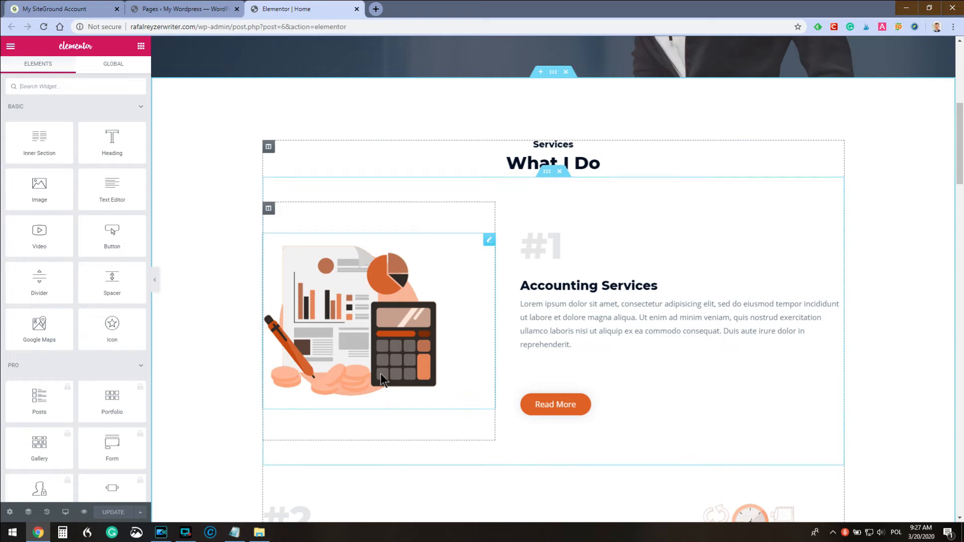
scroll(383, 372, "up", 7)
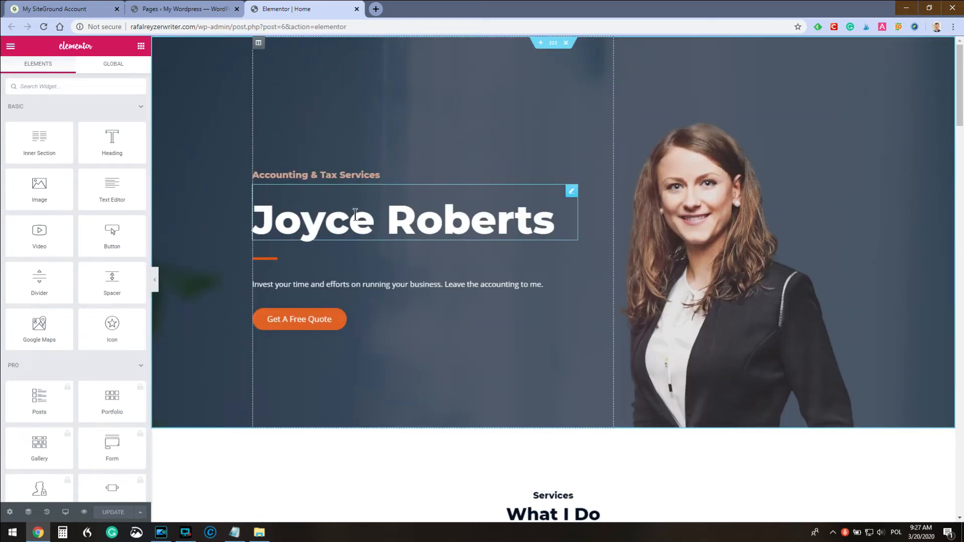
left_click_drag(277, 271, 274, 299)
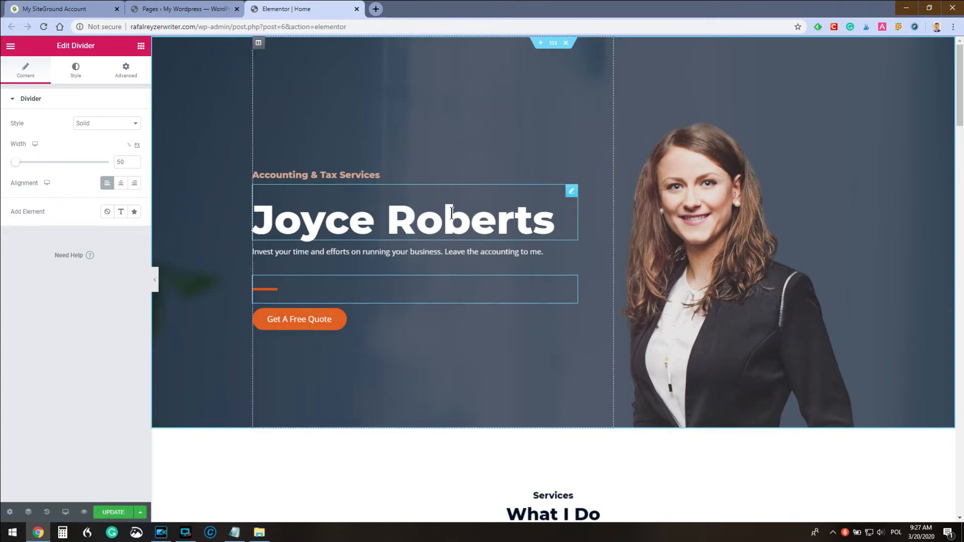
scroll(374, 203, "down", 7)
scroll(492, 254, "up", 7)
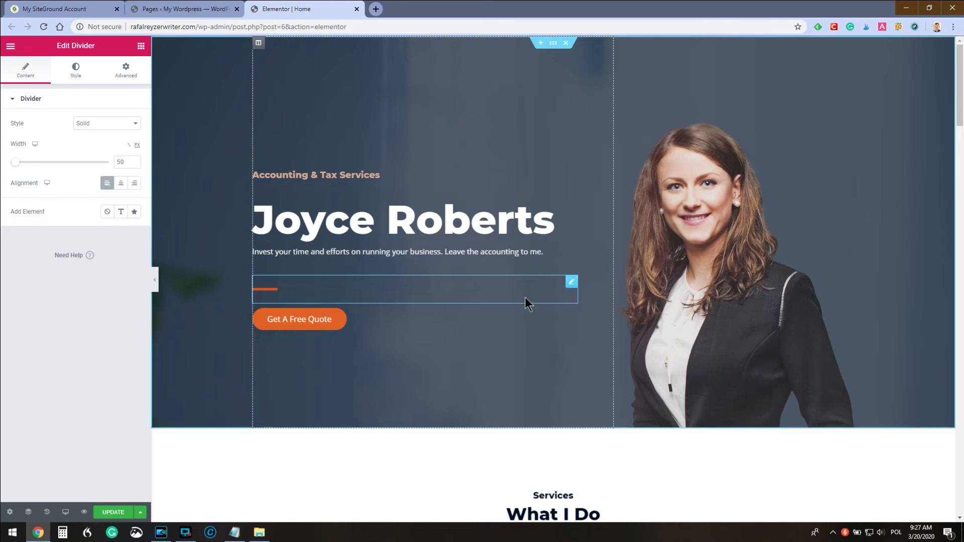
Preview the Home page in the tablet and mobile responsive modes, then return to the desktop view
left_click(65, 512)
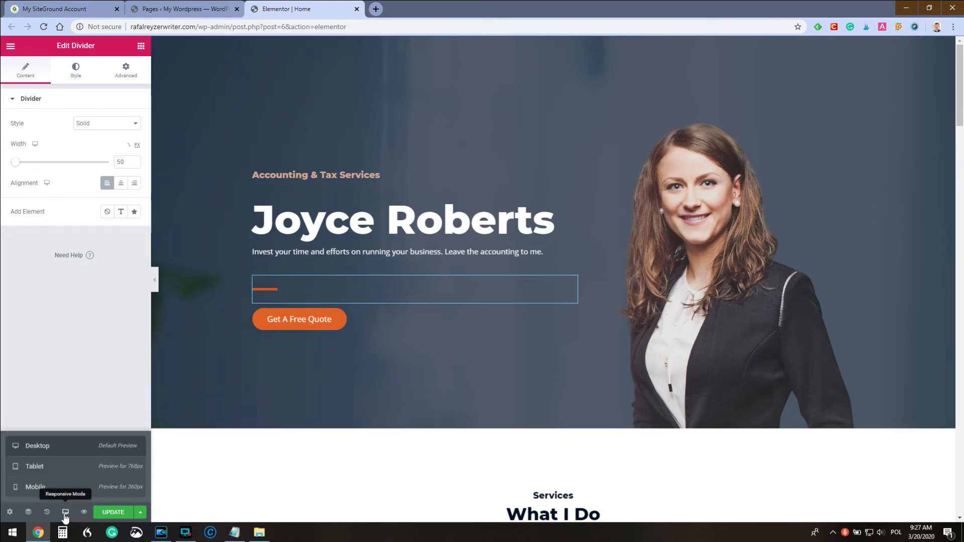
left_click(34, 466)
scroll(545, 201, "down", 15)
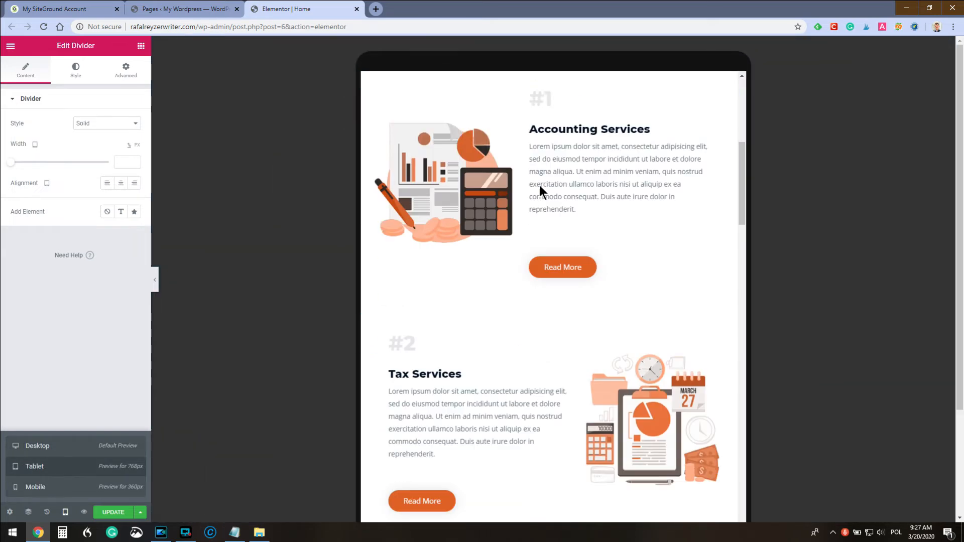
scroll(542, 225, "up", 15)
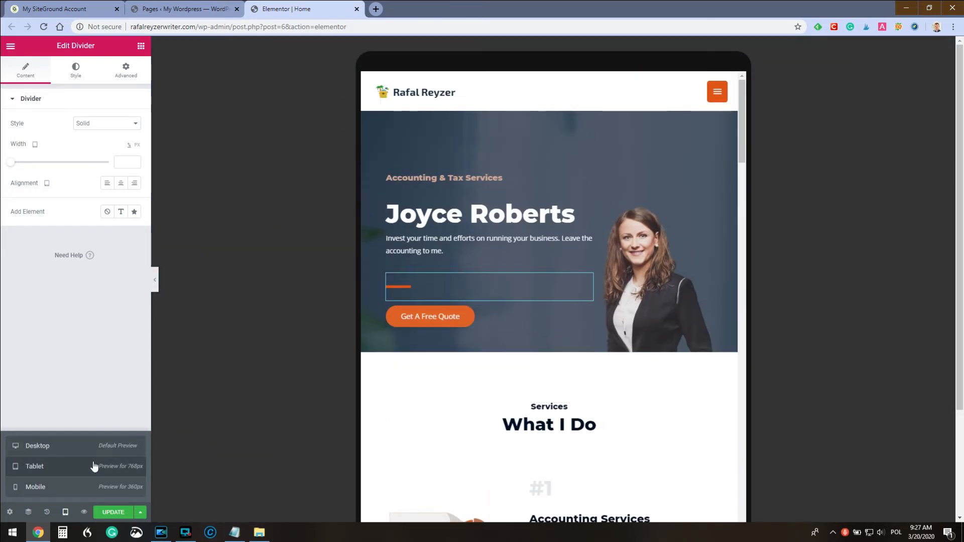
left_click(38, 493)
scroll(579, 126, "down", 5)
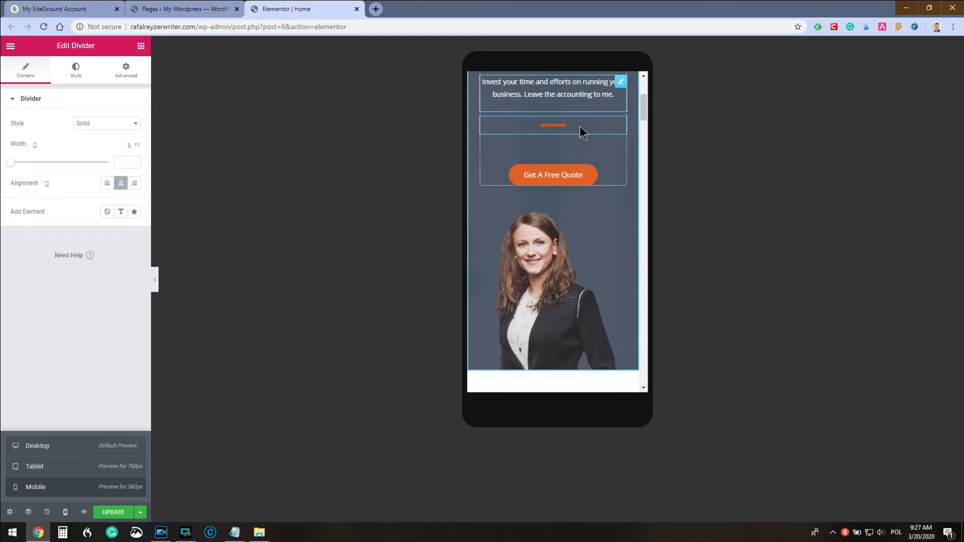
scroll(581, 166, "down", 10)
scroll(584, 209, "up", 15)
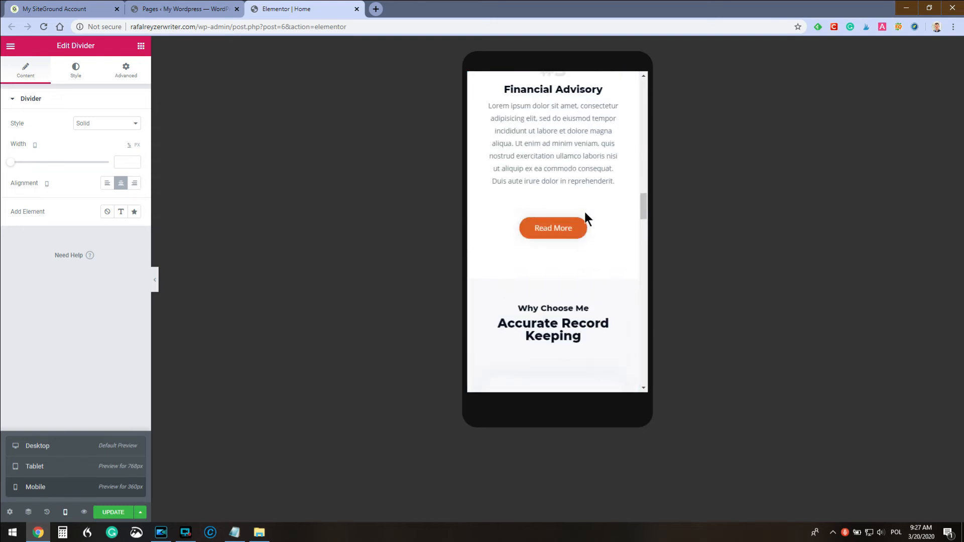
scroll(585, 212, "up", 2)
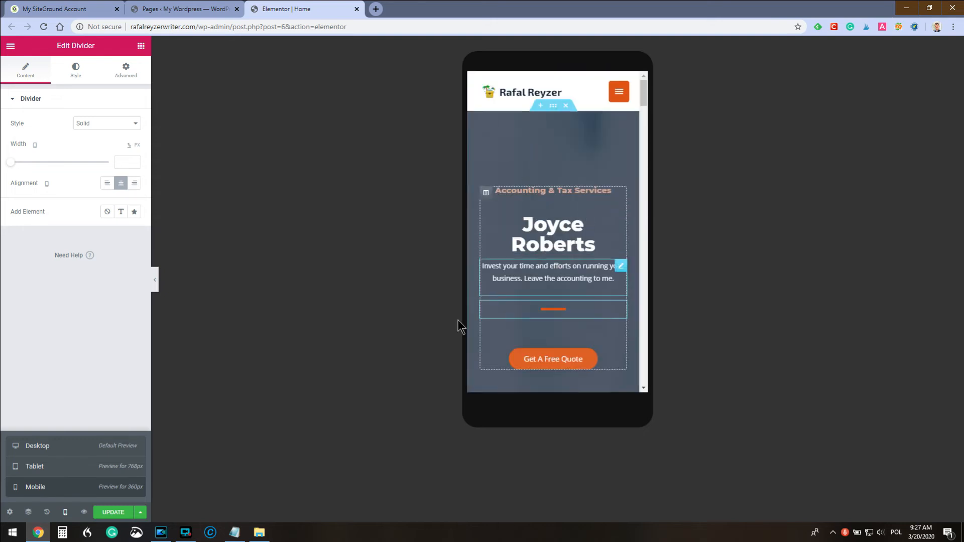
left_click(42, 447)
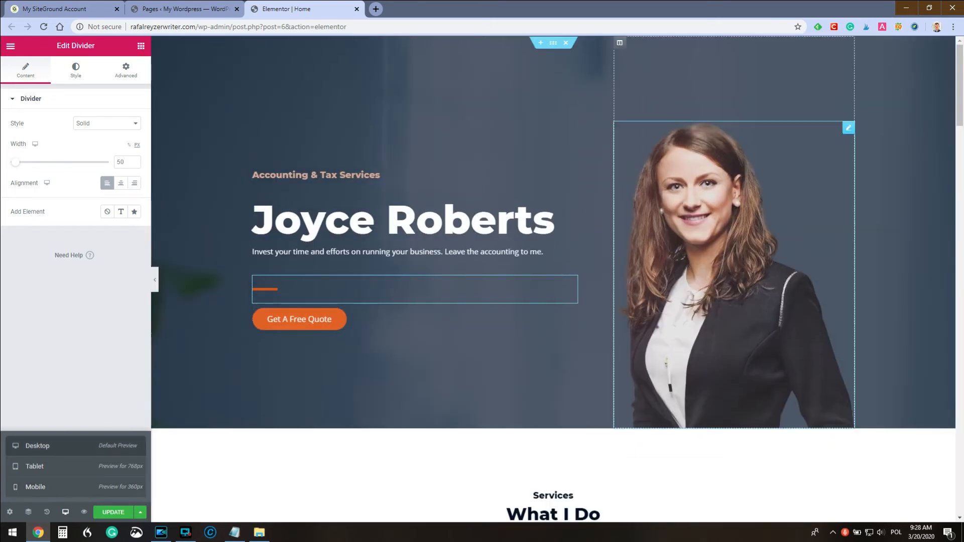
Replace the hero section's main heading text with the site owner's full name
left_click(700, 136)
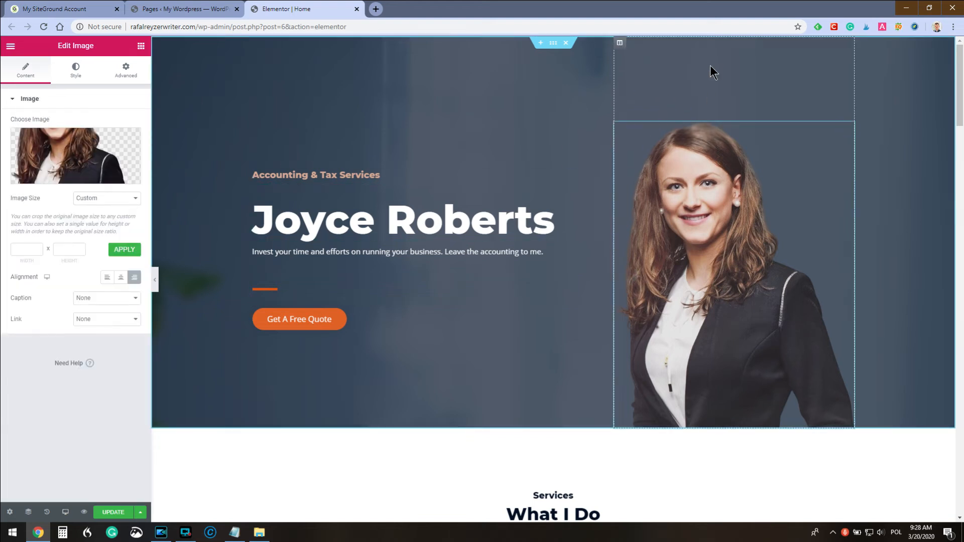
left_click(429, 225)
left_click_drag(61, 135, 10, 136)
type("Rafal Reyzer")
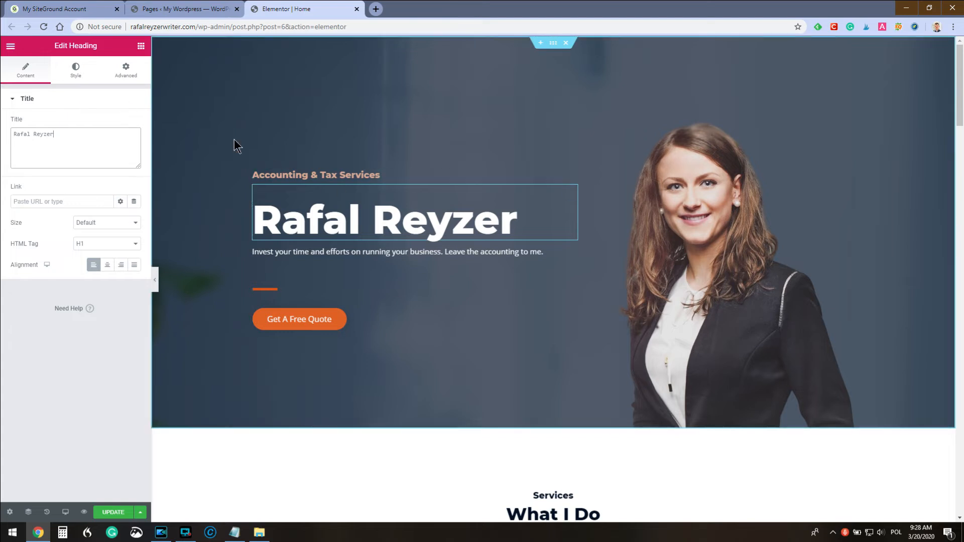
Examine the content, style and advanced settings available for the hero's main heading
left_click(74, 75)
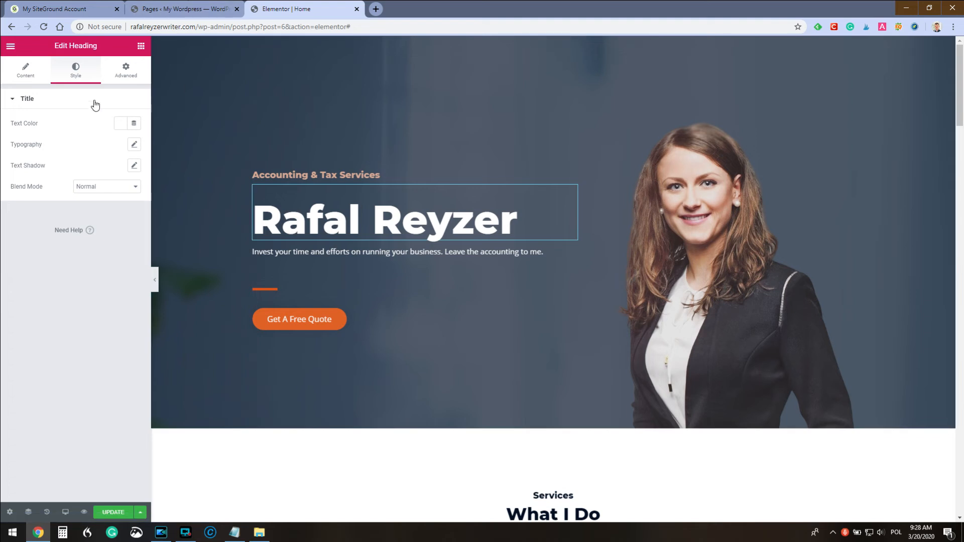
left_click(34, 77)
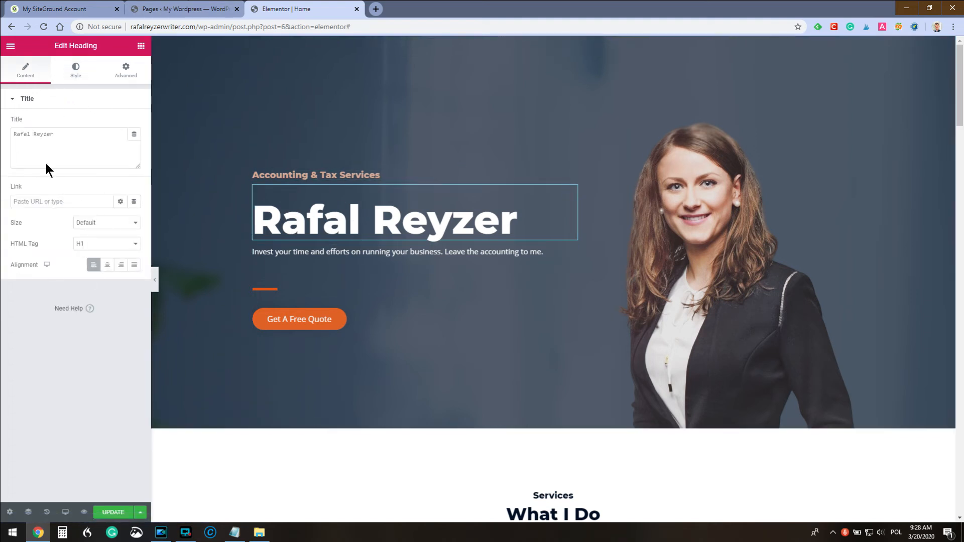
left_click(74, 73)
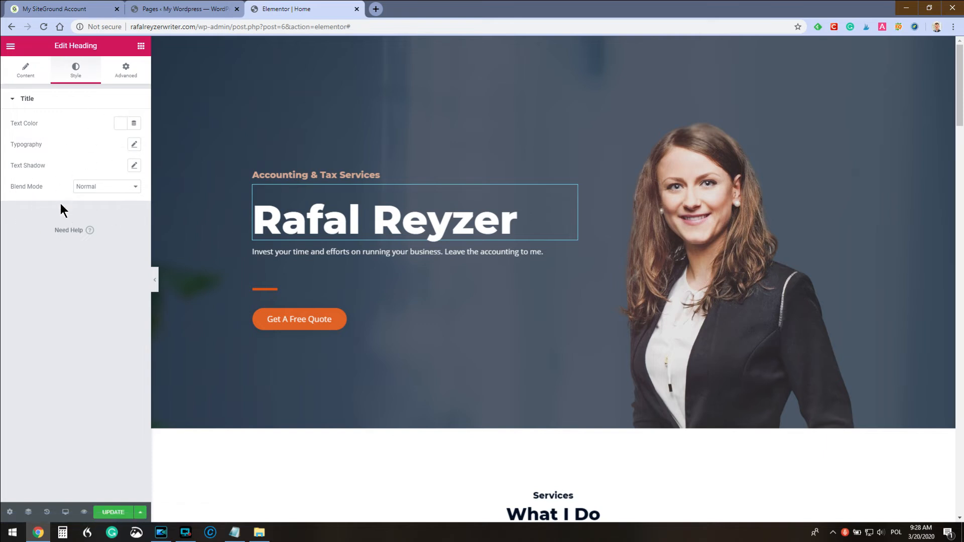
scroll(308, 276, "down", 5)
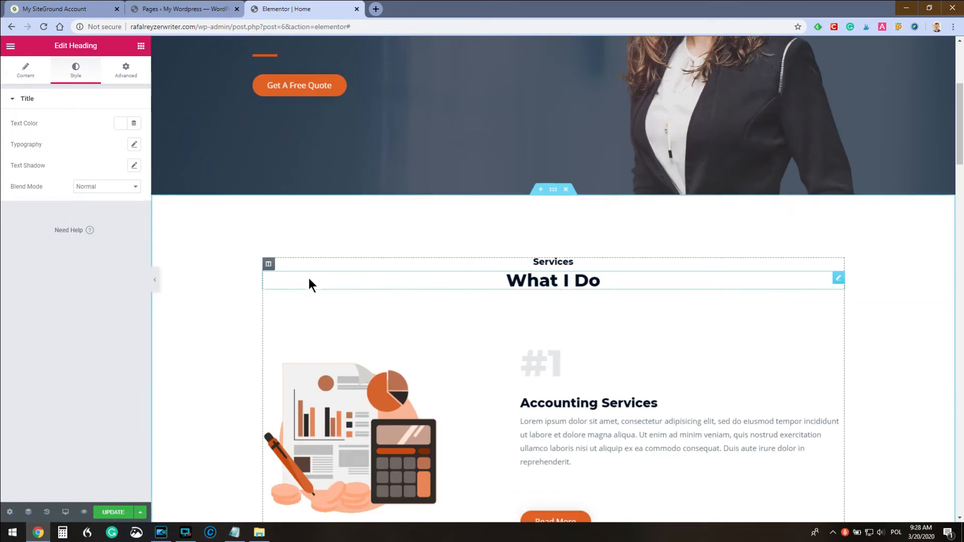
scroll(309, 276, "up", 5)
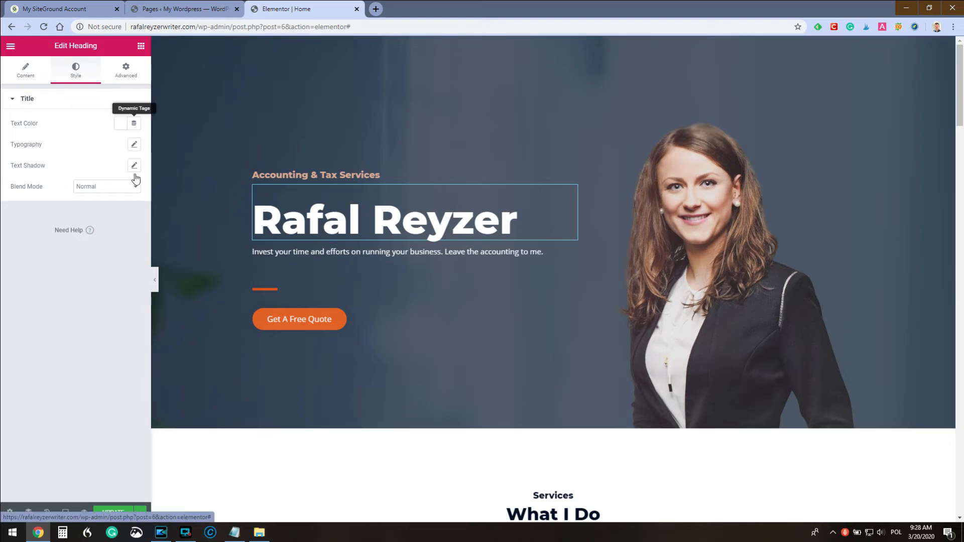
left_click(123, 69)
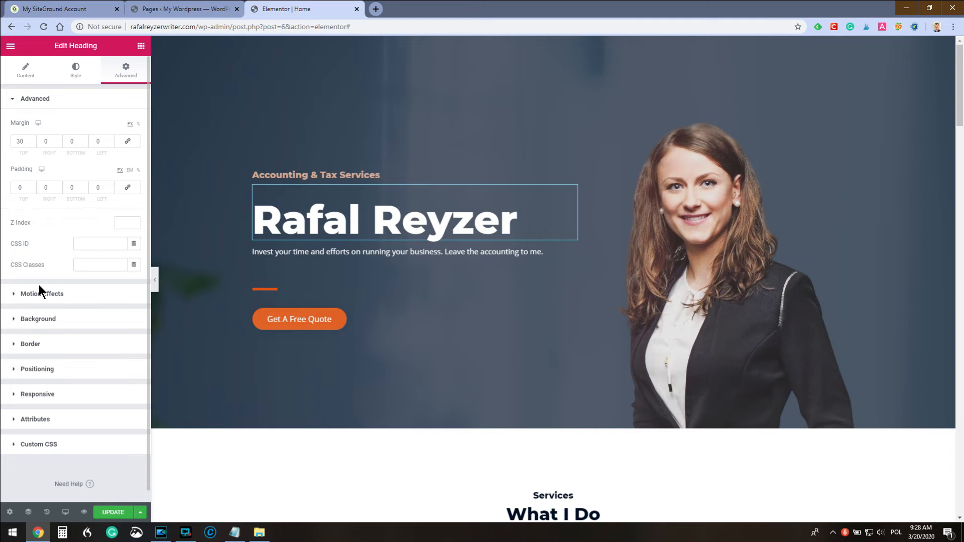
left_click(25, 70)
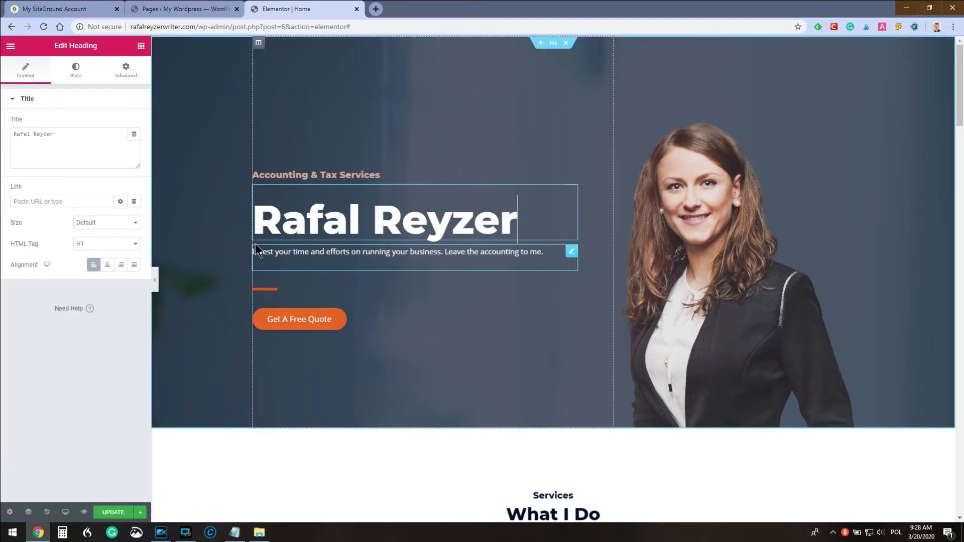
Set the text color of the hero section's main name heading to black (#000000)
left_click(75, 72)
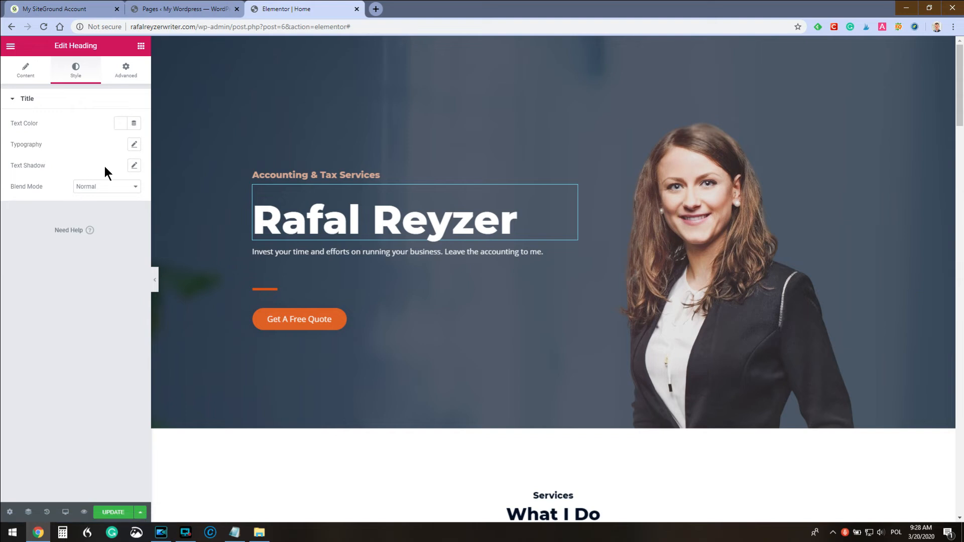
left_click(121, 124)
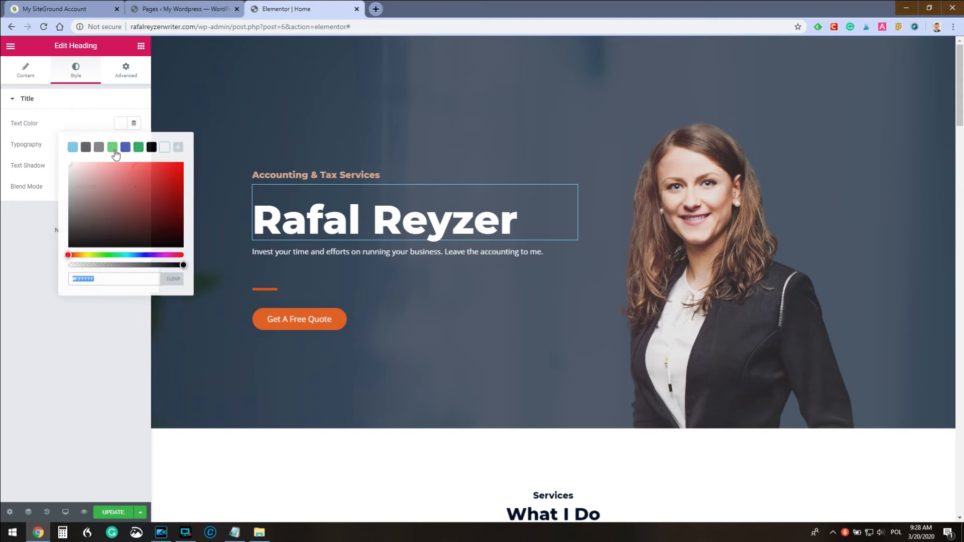
left_click_drag(106, 214, 50, 260)
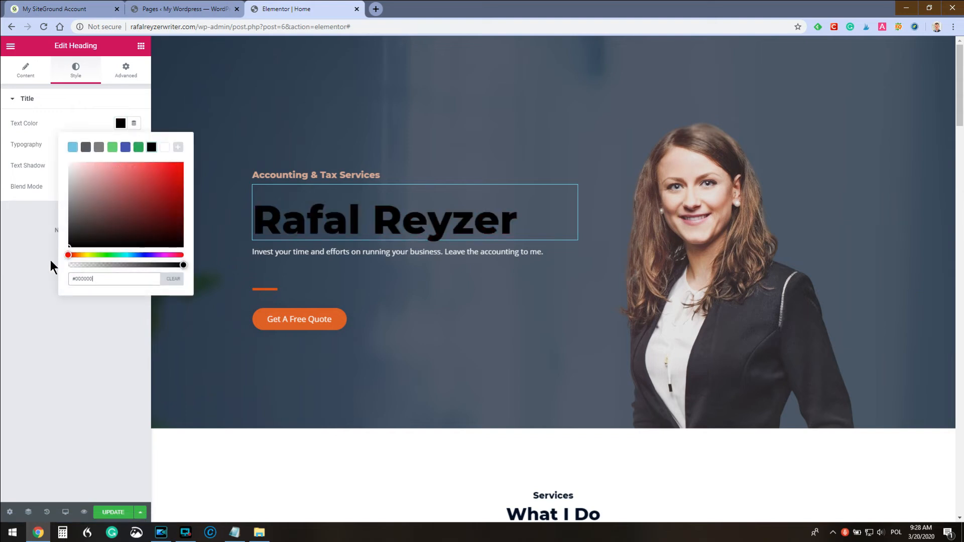
left_click(75, 350)
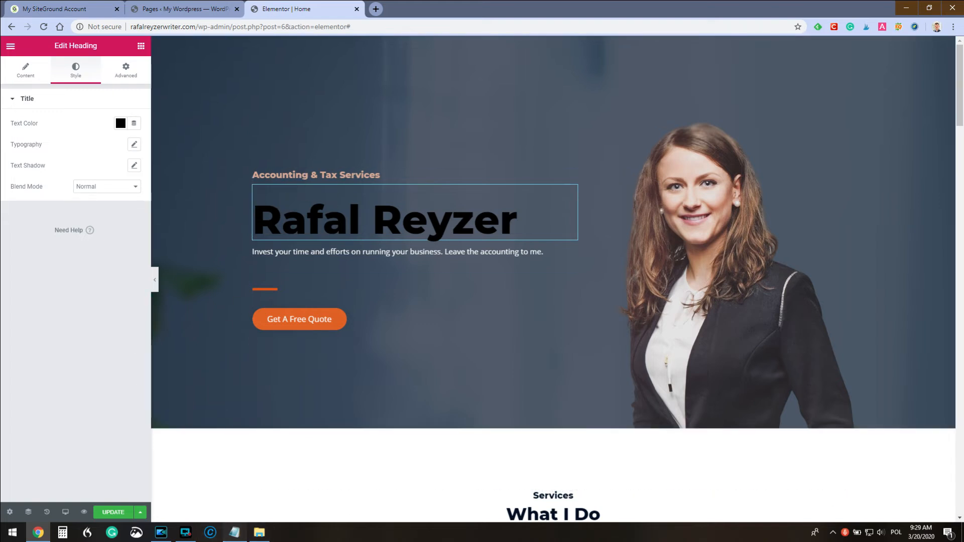
Replace the small heading above the name with "Writing & Content Marketing Services", copied from the Notepad notes
left_click(234, 533)
left_click_drag(367, 159, 222, 156)
key("ctrl+c")
left_click(307, 11)
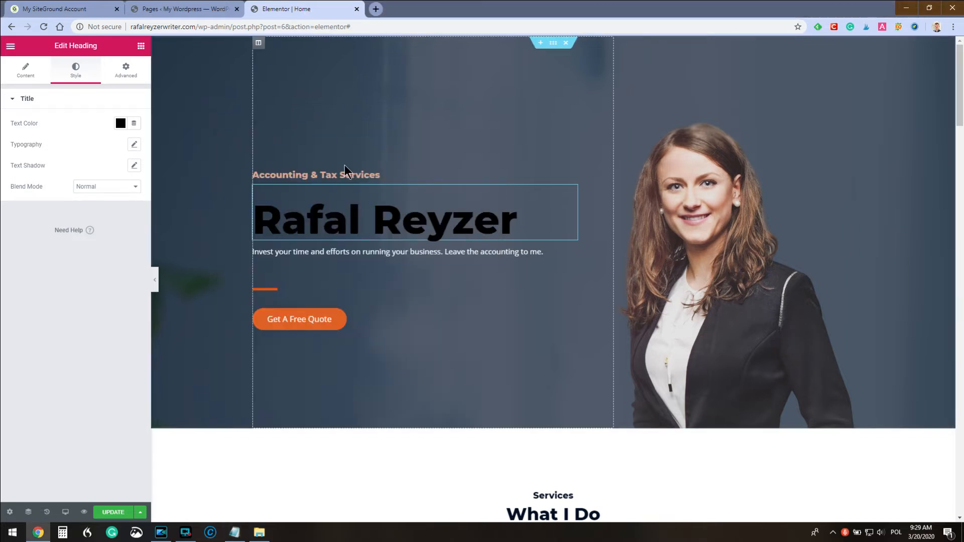
left_click(321, 175)
left_click_drag(105, 139, 8, 123)
key("ctrl+v")
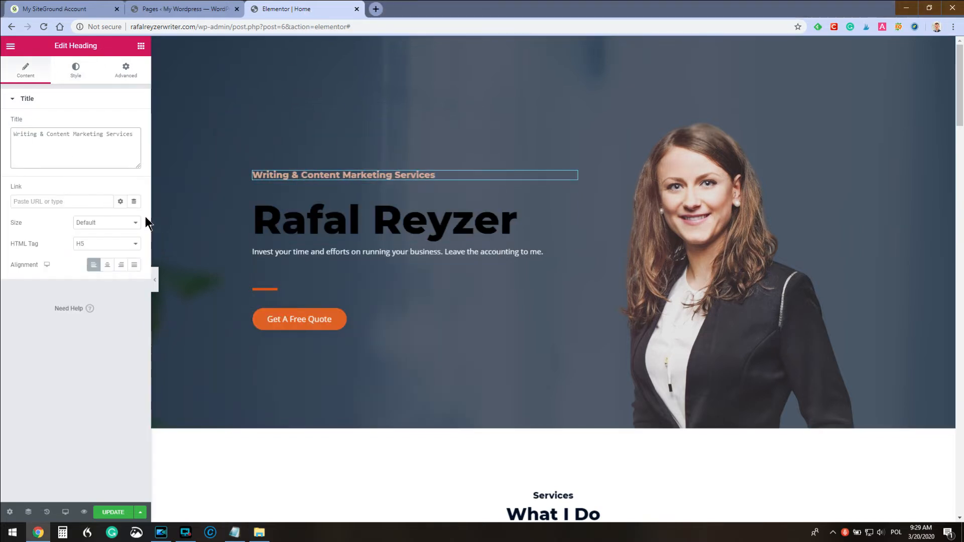
Set the "Writing & Content Marketing Services" heading's text color to black (#000000) and its font size to 27 px
left_click(76, 70)
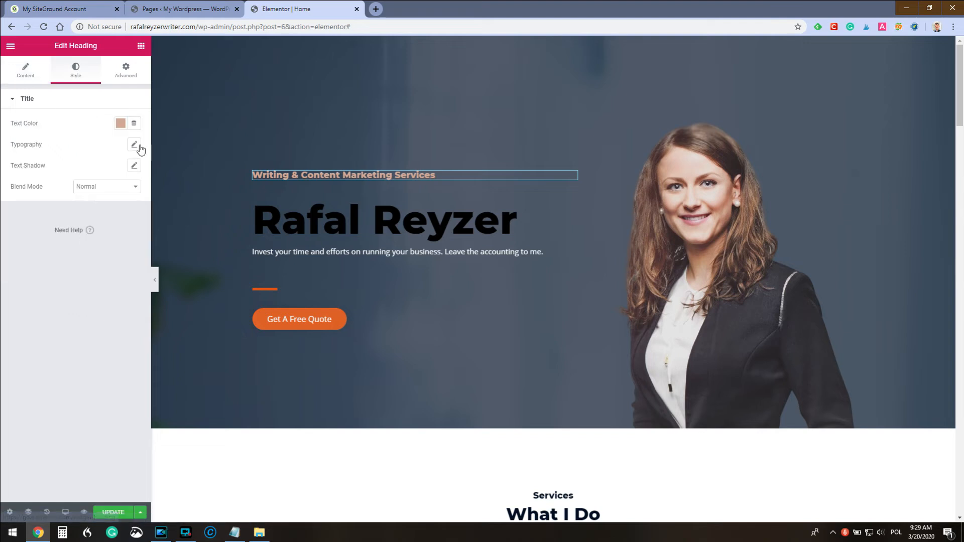
left_click(123, 125)
left_click_drag(97, 189, 69, 260)
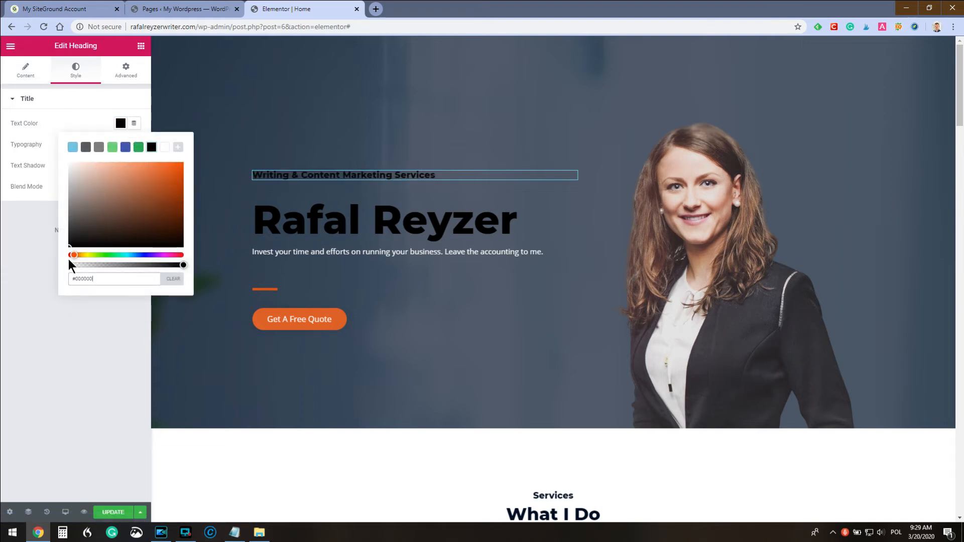
left_click(25, 293)
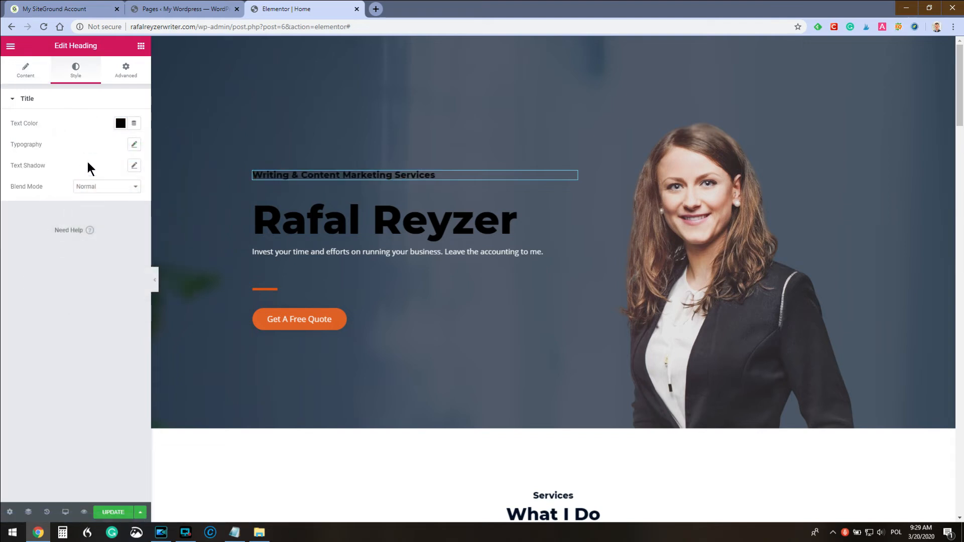
left_click(134, 146)
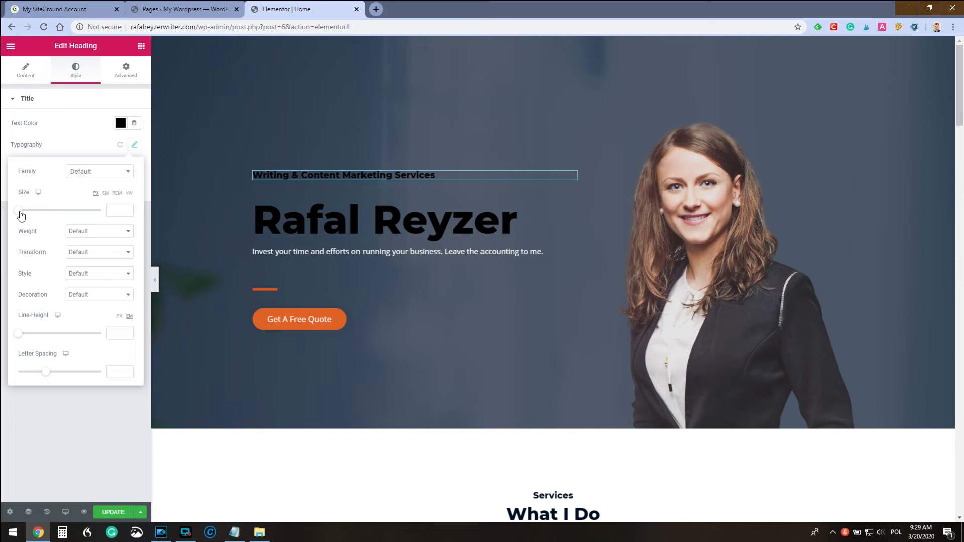
left_click_drag(20, 215, 32, 220)
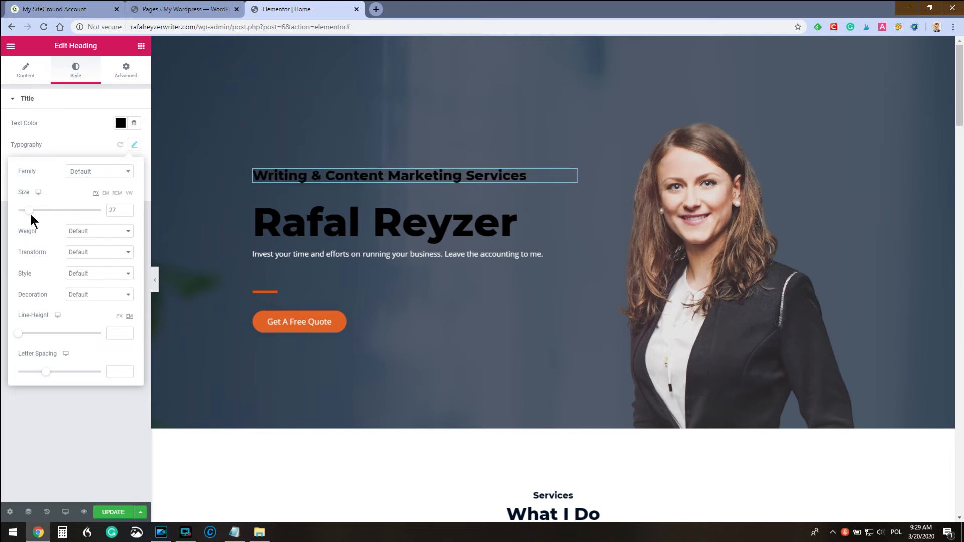
left_click(65, 417)
Replace the hero's intro text with "Work with me and your brand is going to explode in popuarity.", copied from Notepad
left_click(407, 255)
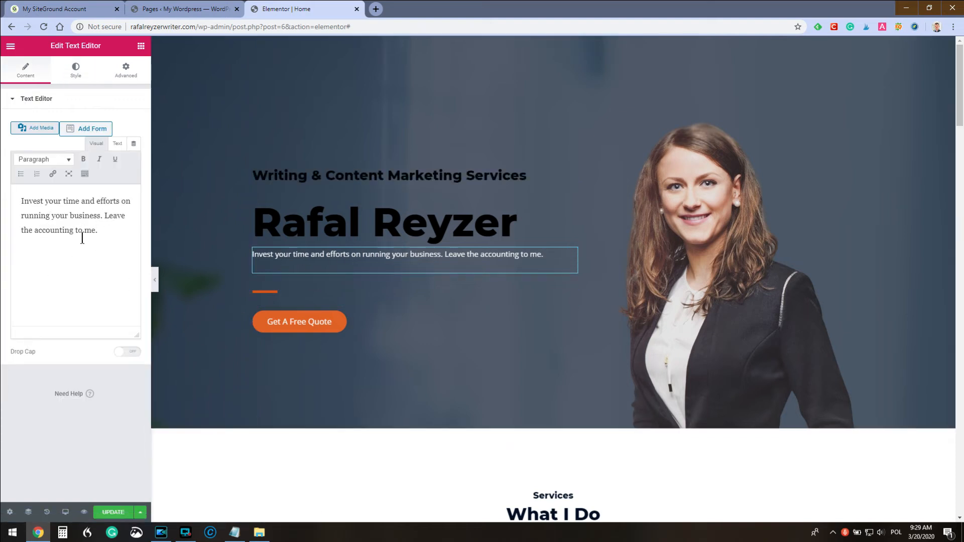
left_click(234, 533)
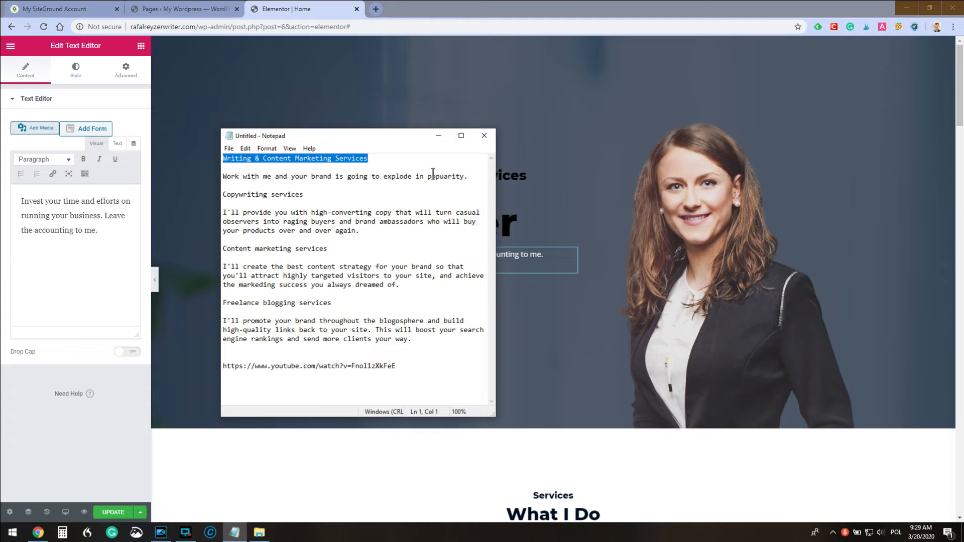
left_click_drag(469, 176, 287, 164)
key("ctrl+c")
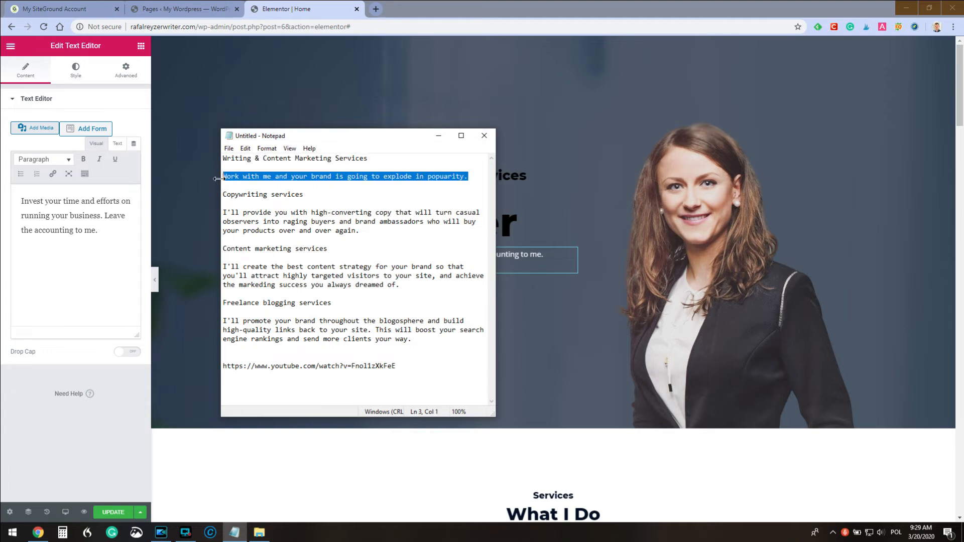
left_click(312, 7)
left_click_drag(106, 234, 9, 206)
key("ctrl+v")
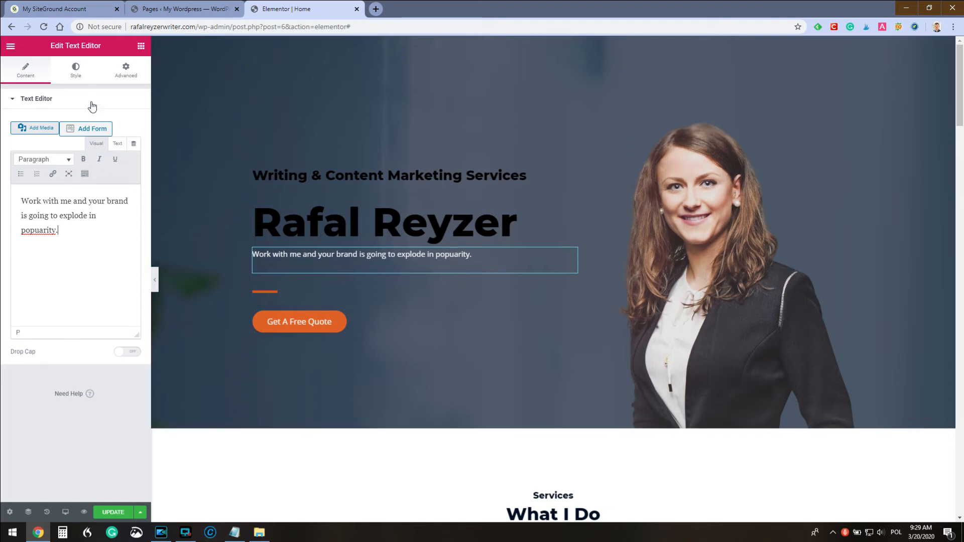
Set the hero intro text's color to black and its font size to 32 px
left_click(78, 70)
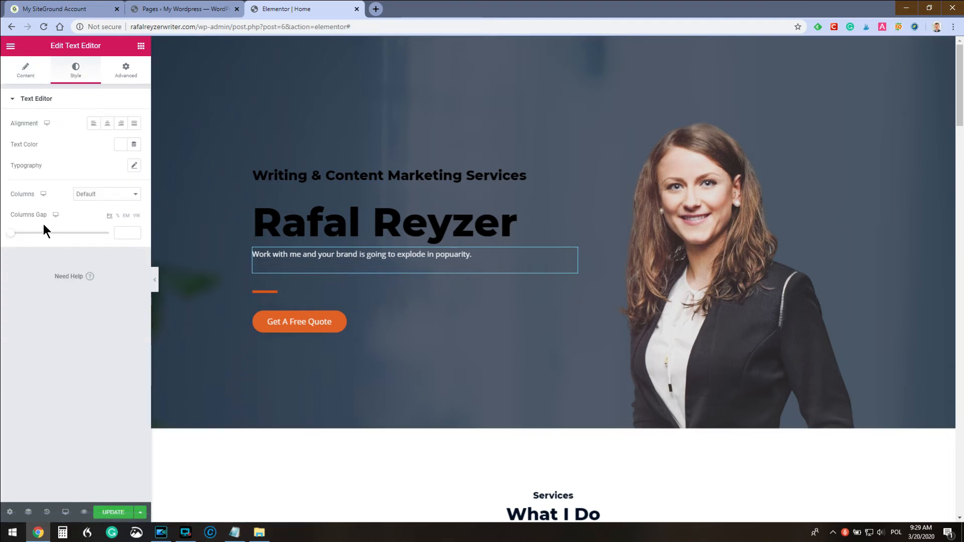
left_click(123, 146)
left_click_drag(120, 208, 59, 268)
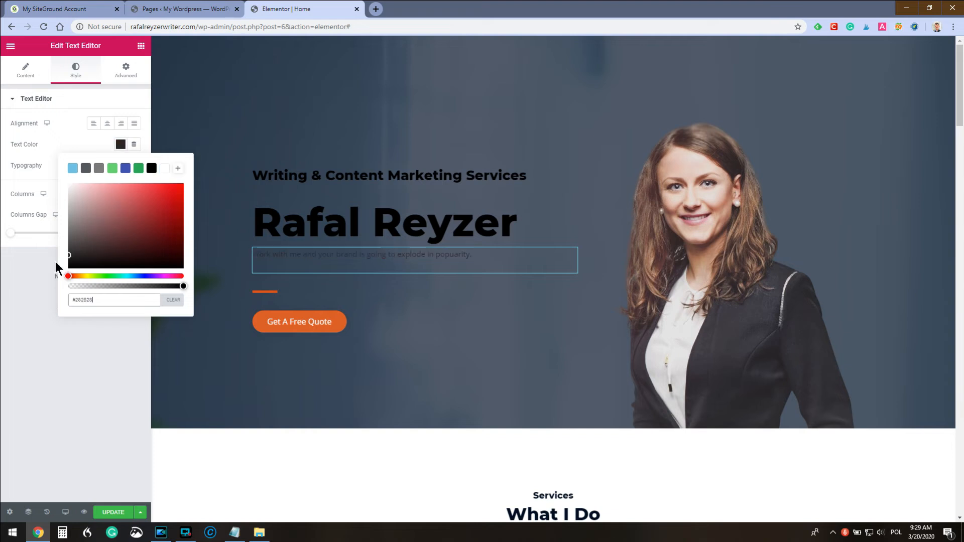
left_click(8, 307)
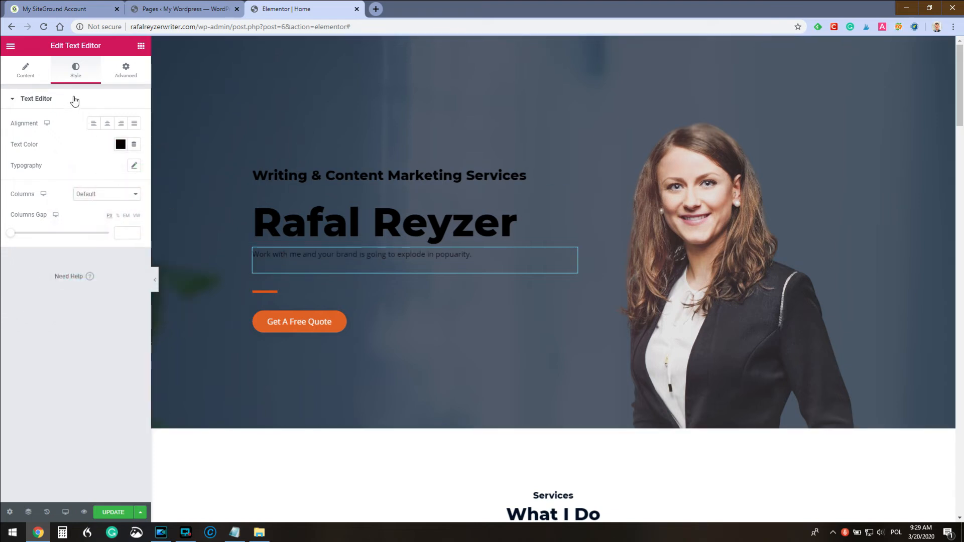
left_click(134, 166)
left_click_drag(18, 231, 31, 240)
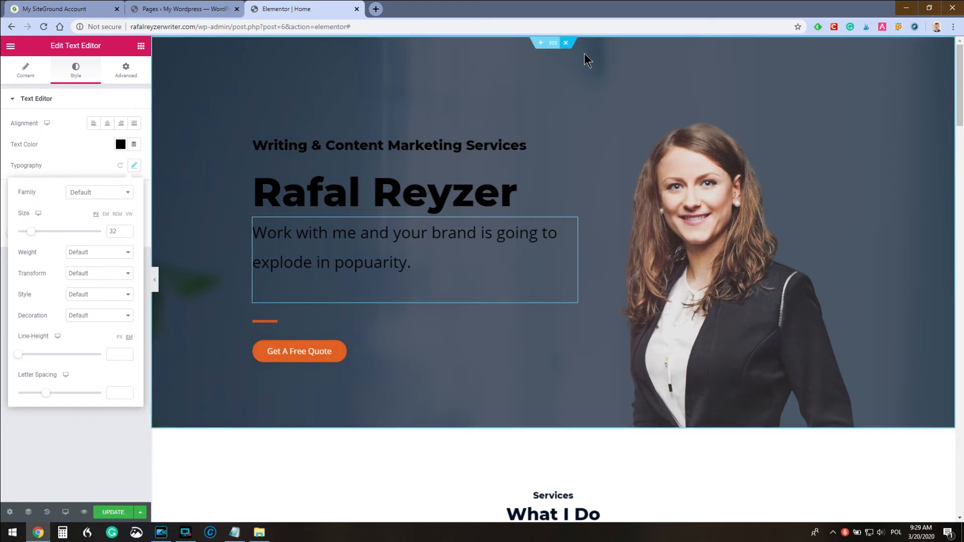
left_click(712, 97)
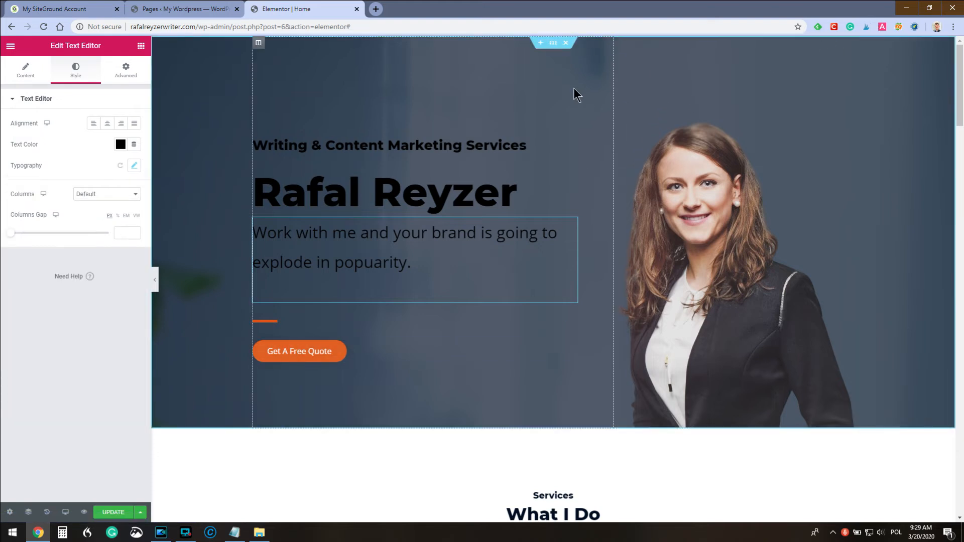
Remove the hero section's background image and set its background overlay color to white (#FFFFFF)
left_click(553, 44)
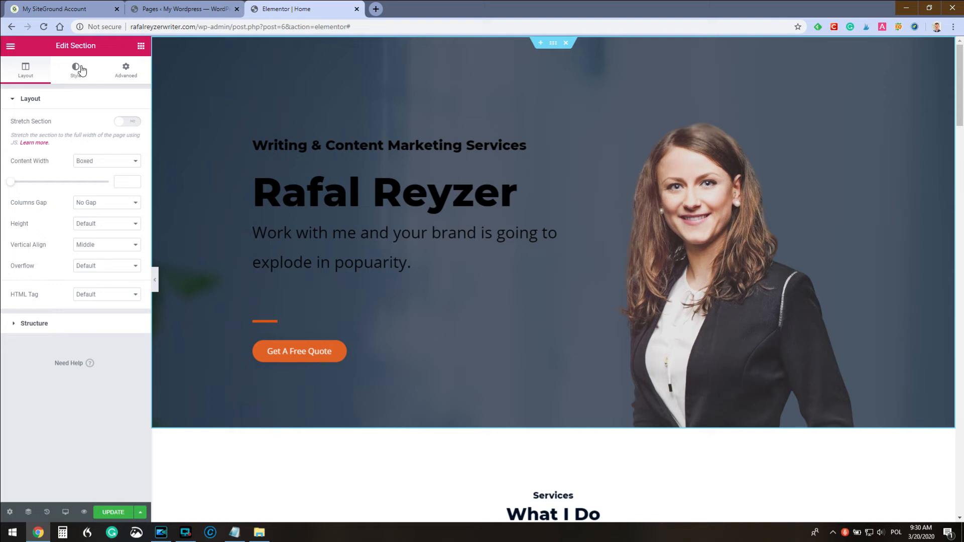
left_click(73, 81)
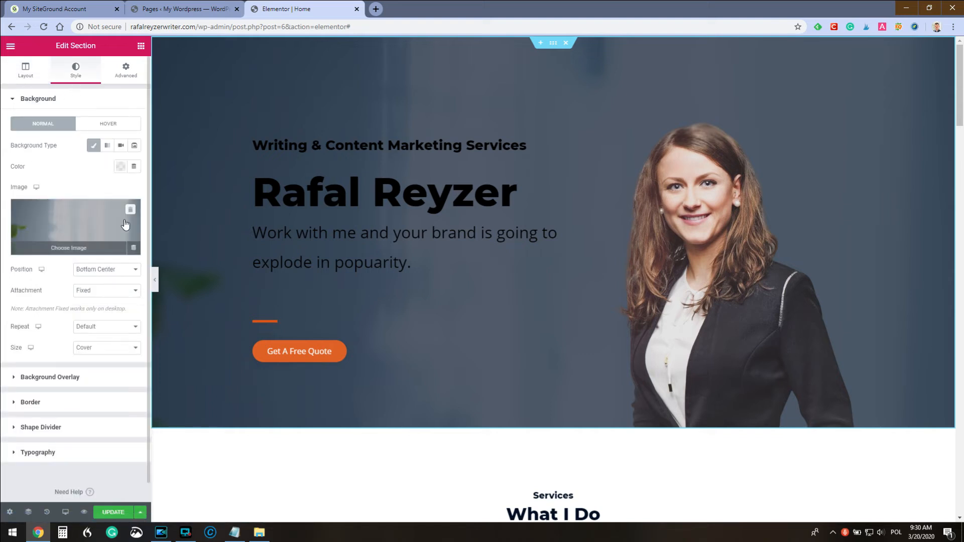
left_click(130, 209)
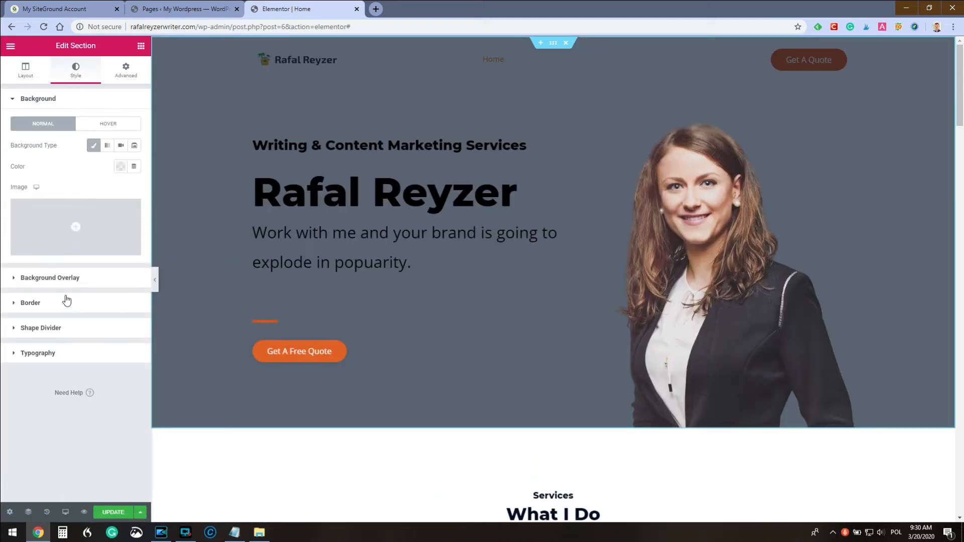
left_click(62, 280)
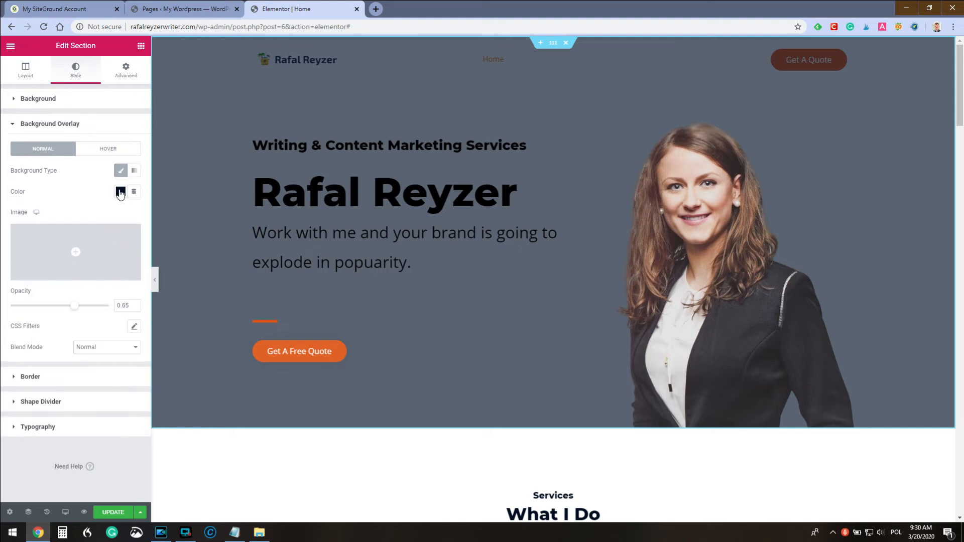
left_click(120, 193)
left_click_drag(92, 231, 40, 219)
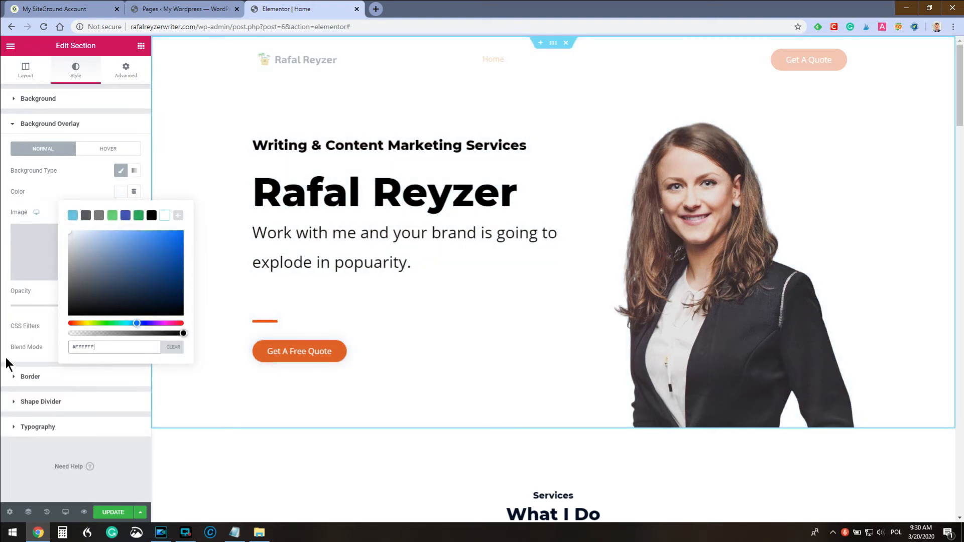
left_click(19, 463)
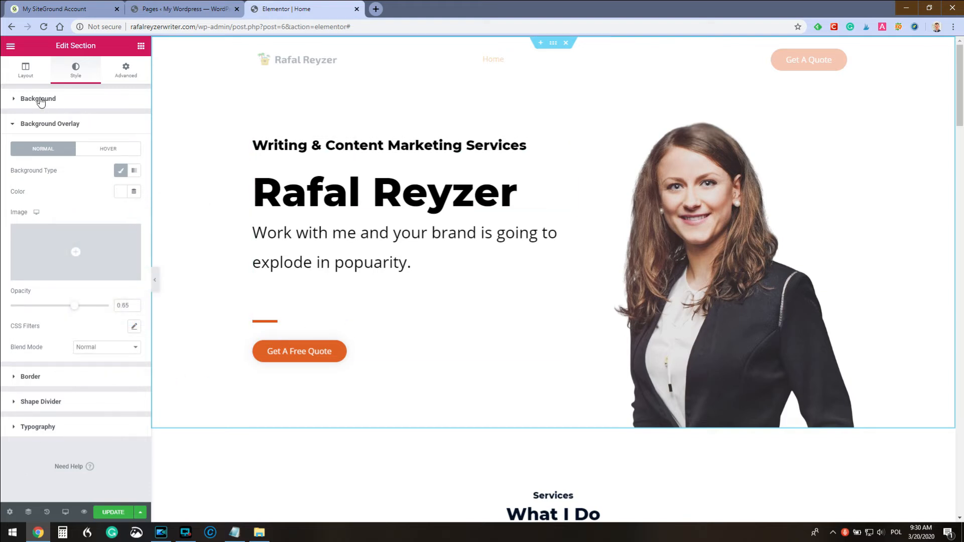
Set the white textured picture from the media library as the hero section's background image
left_click(41, 100)
left_click(79, 224)
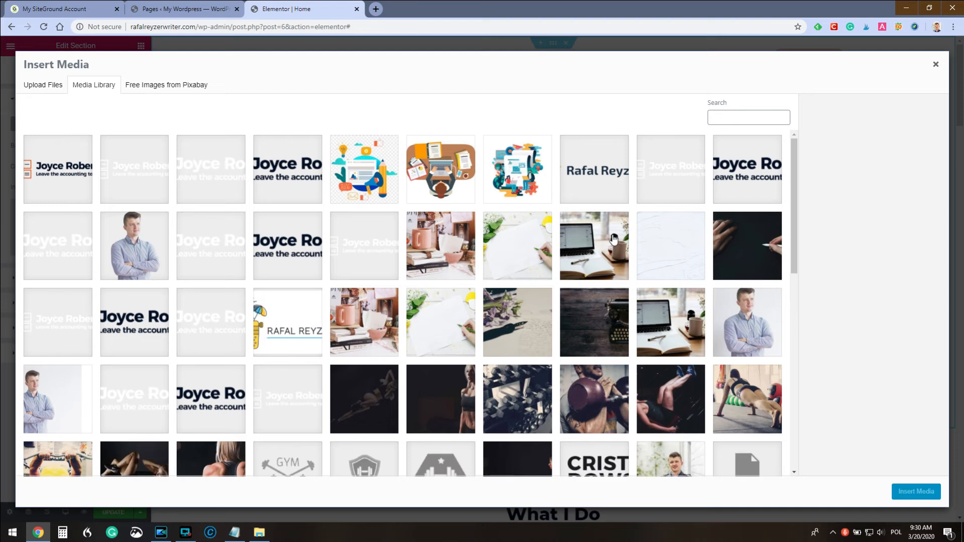
left_click(677, 236)
left_click(916, 492)
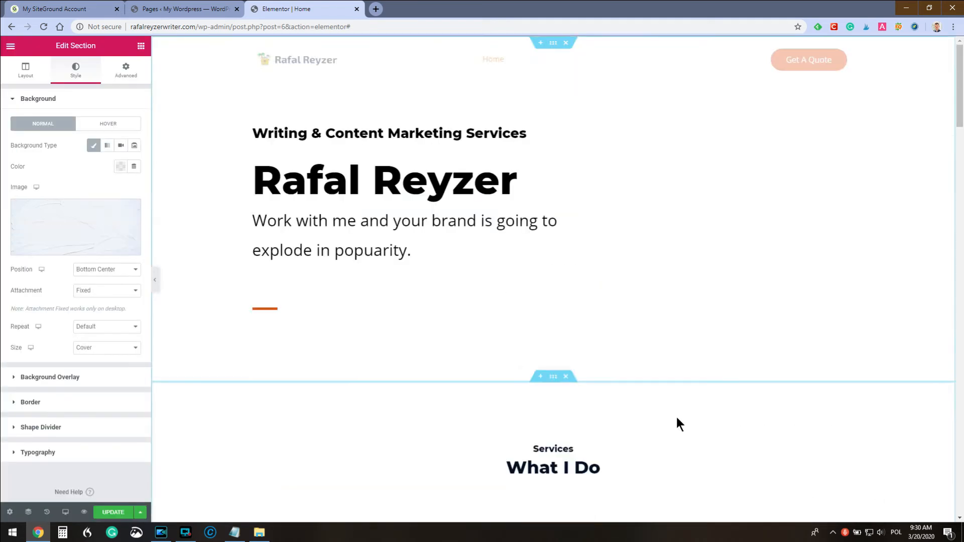
Replace the hero portrait with the library picture of the man in the blue shirt, and move its column to the left of the text
left_click(711, 308)
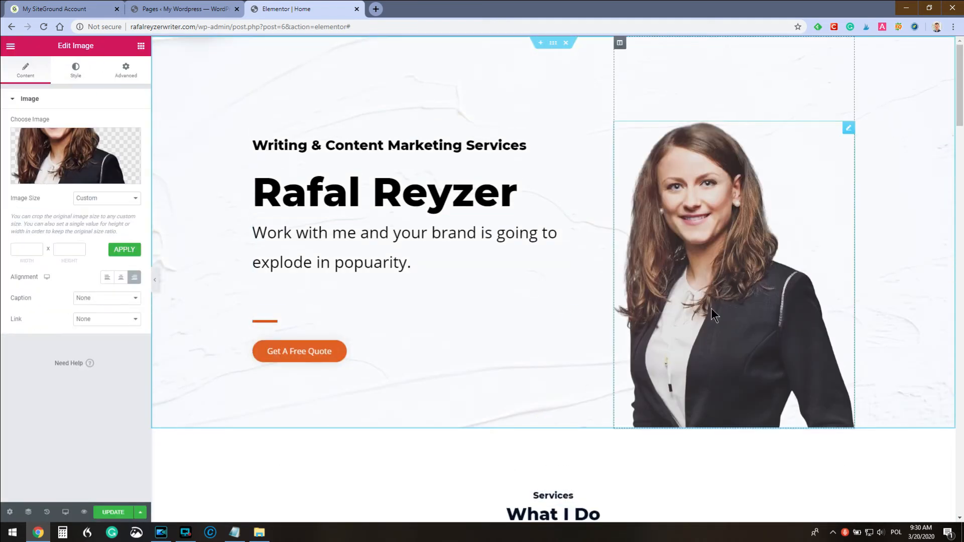
left_click(71, 159)
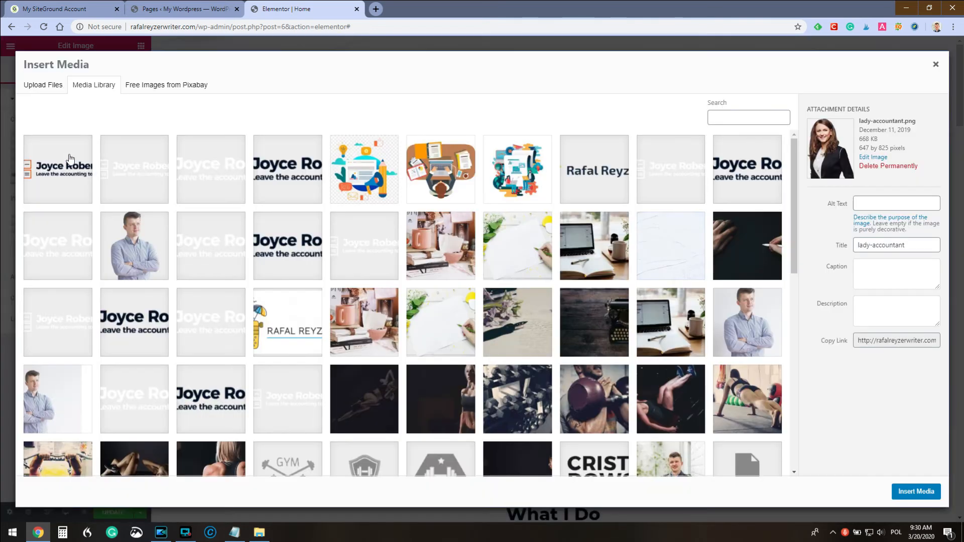
left_click(144, 257)
left_click(916, 491)
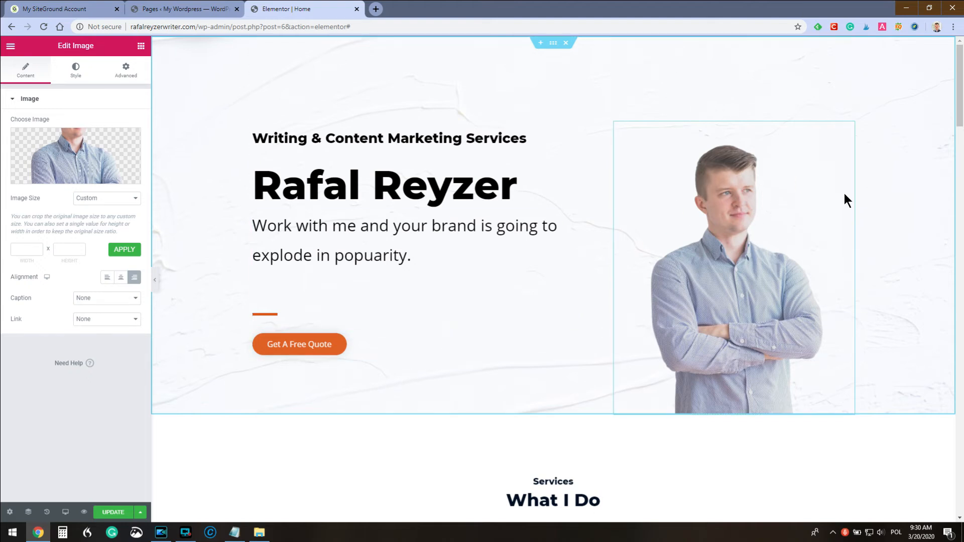
left_click_drag(623, 42, 296, 94)
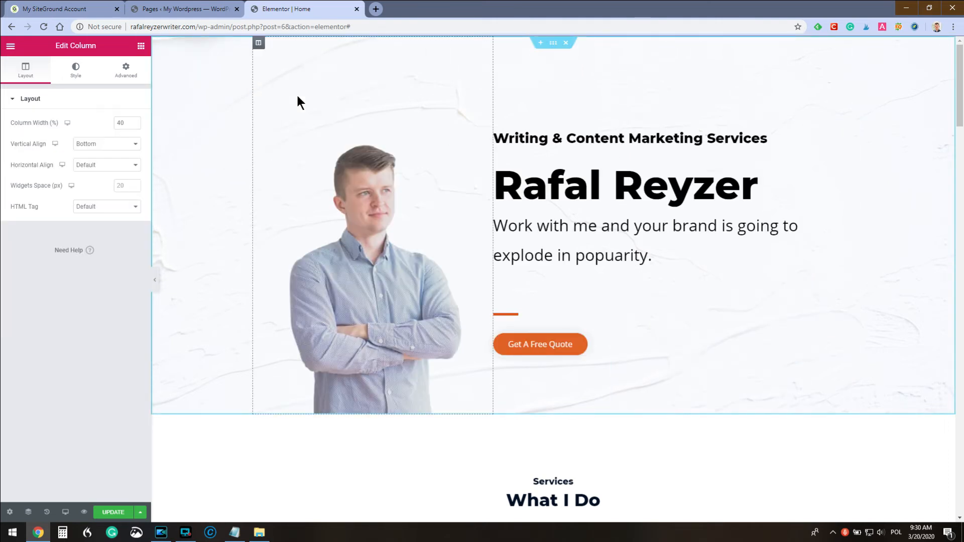
left_click(537, 292)
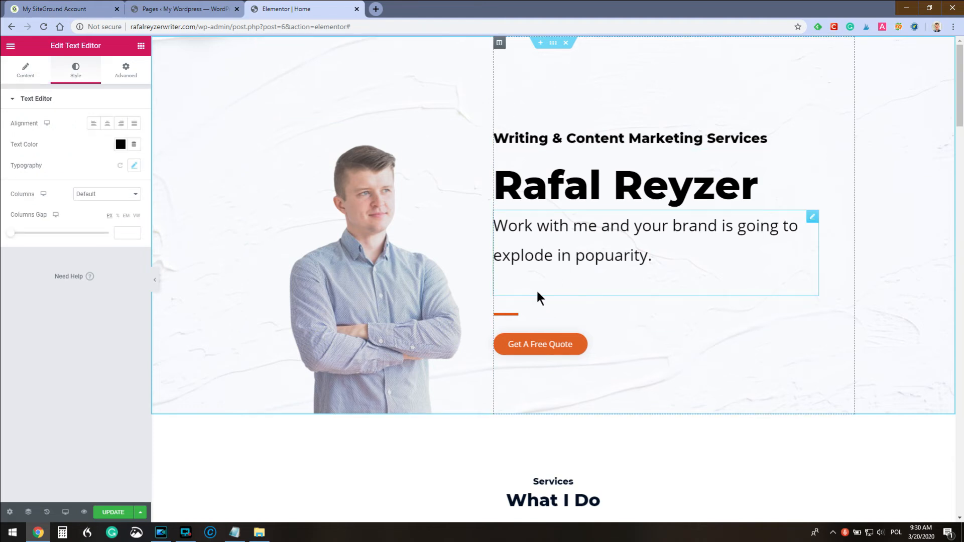
left_click(126, 73)
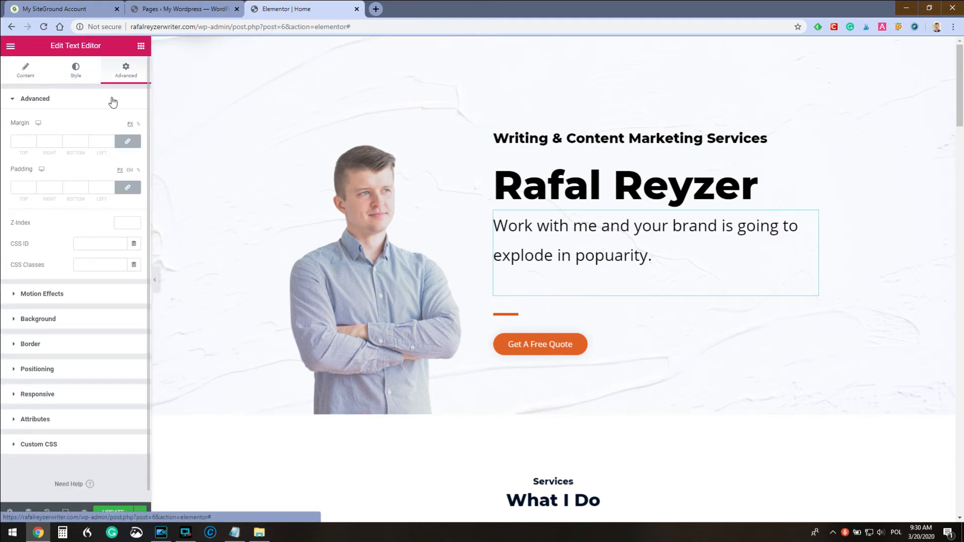
Set the hero divider's color to bright turquoise and widen the divider to 458 px
left_click(516, 304)
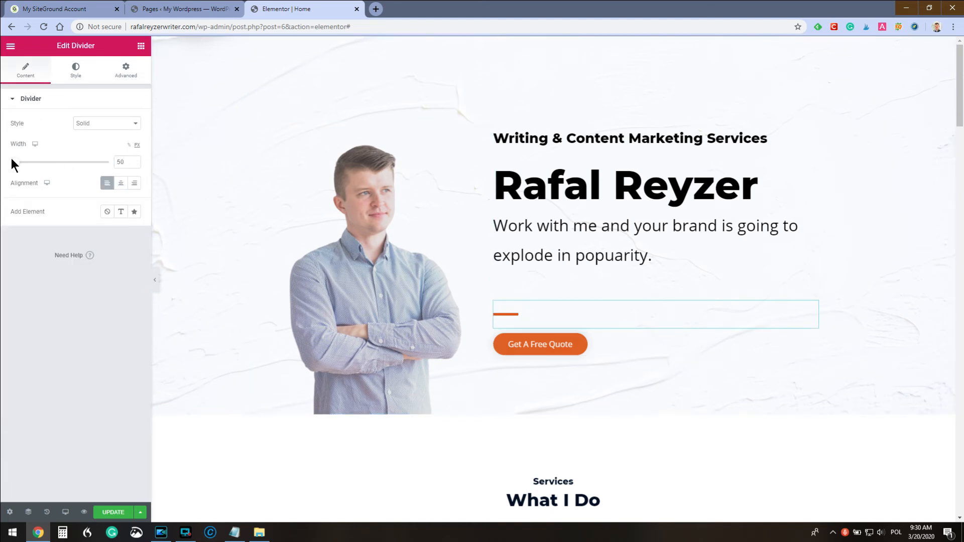
left_click(74, 80)
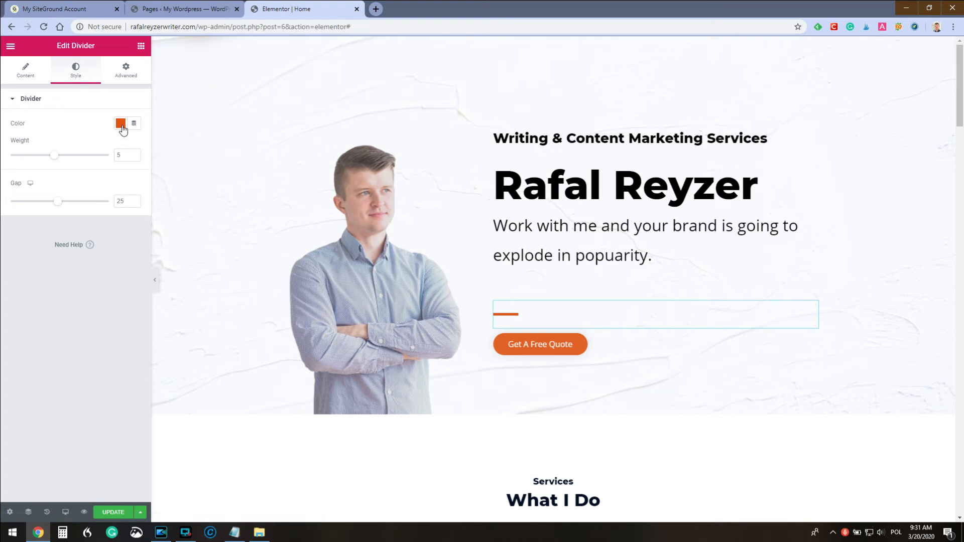
left_click(121, 126)
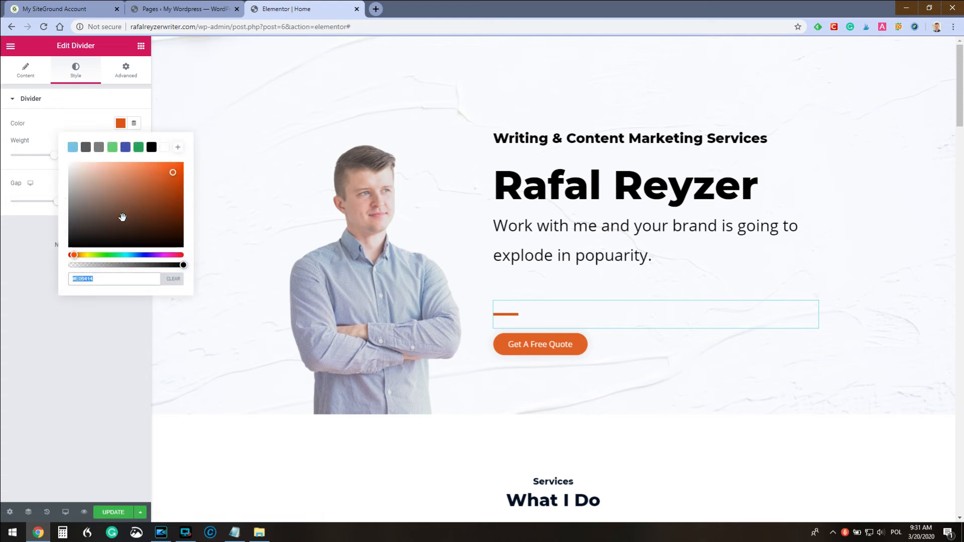
left_click(123, 255)
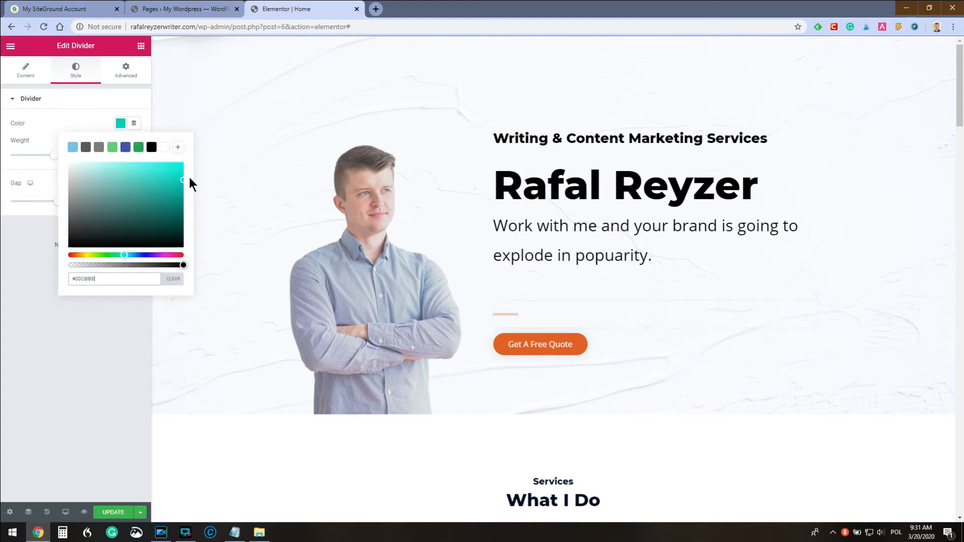
left_click(162, 166)
left_click(159, 164)
left_click(106, 284)
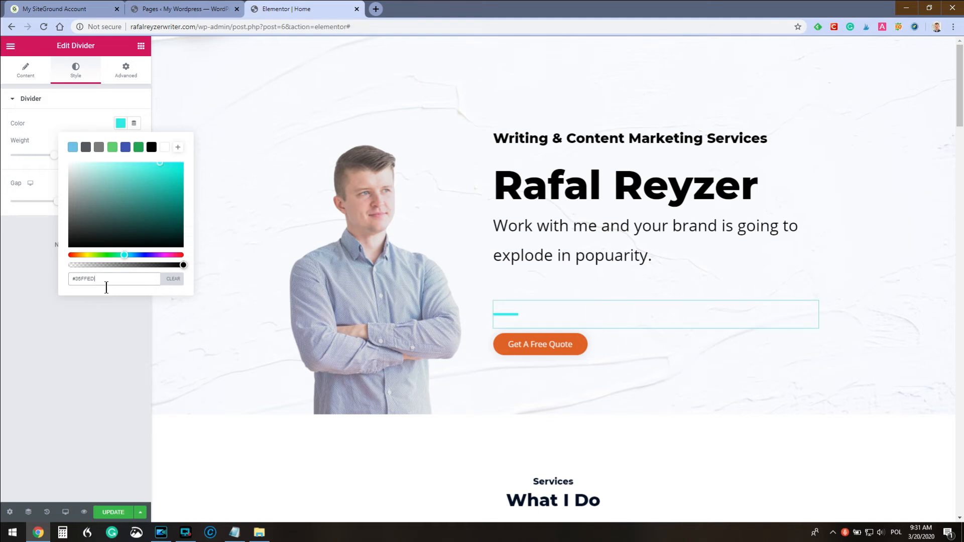
left_click(87, 321)
left_click(25, 70)
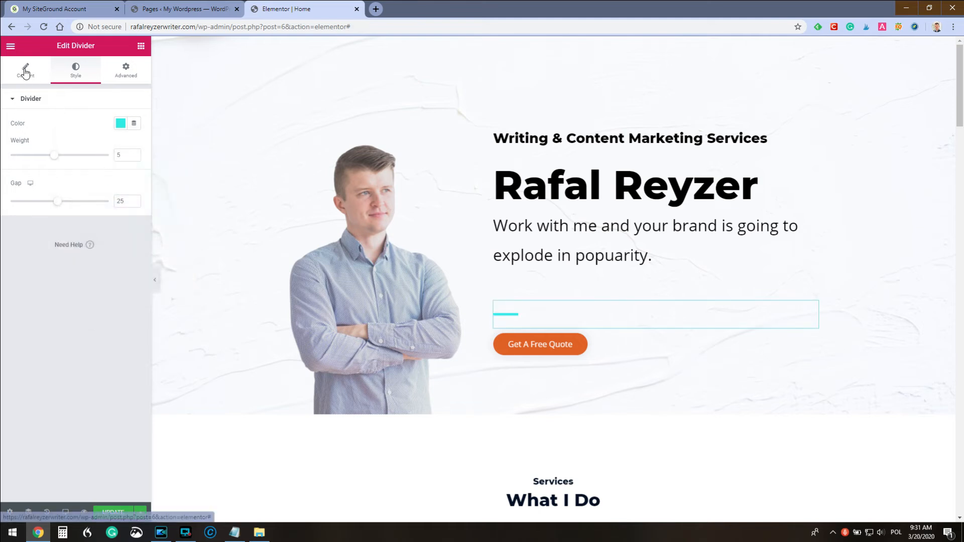
left_click_drag(14, 166, 54, 167)
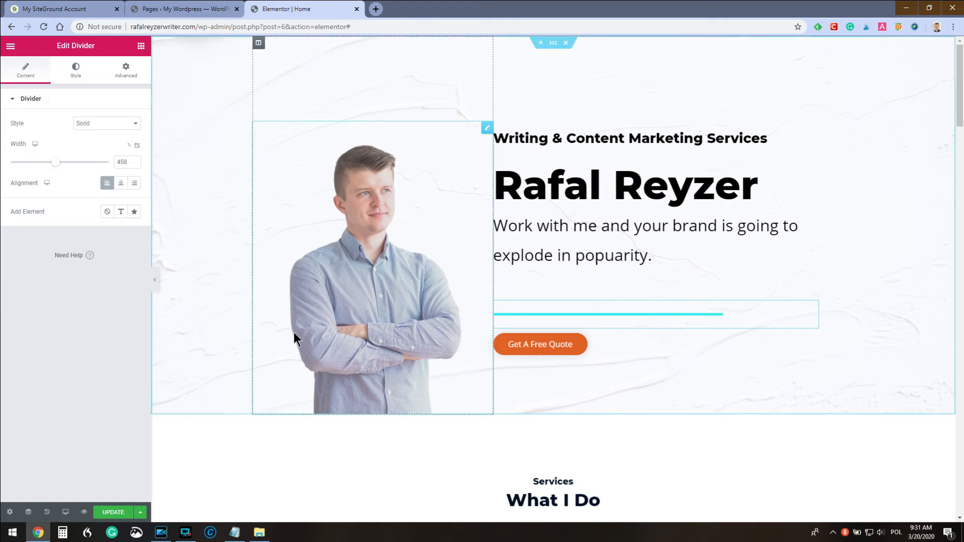
Set the hero button's background color to bright cyan (#50EFFF) and its text color to black (#000000)
left_click(548, 346)
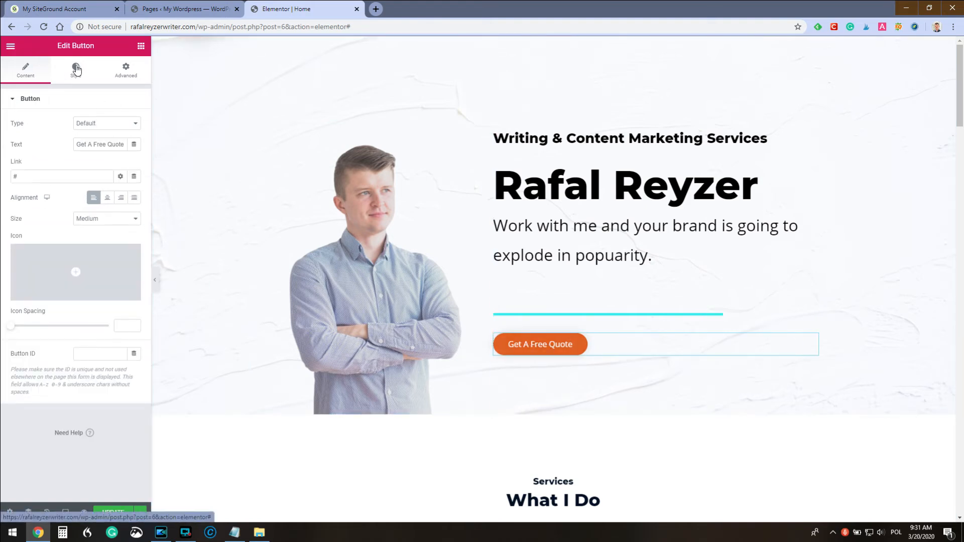
left_click(76, 69)
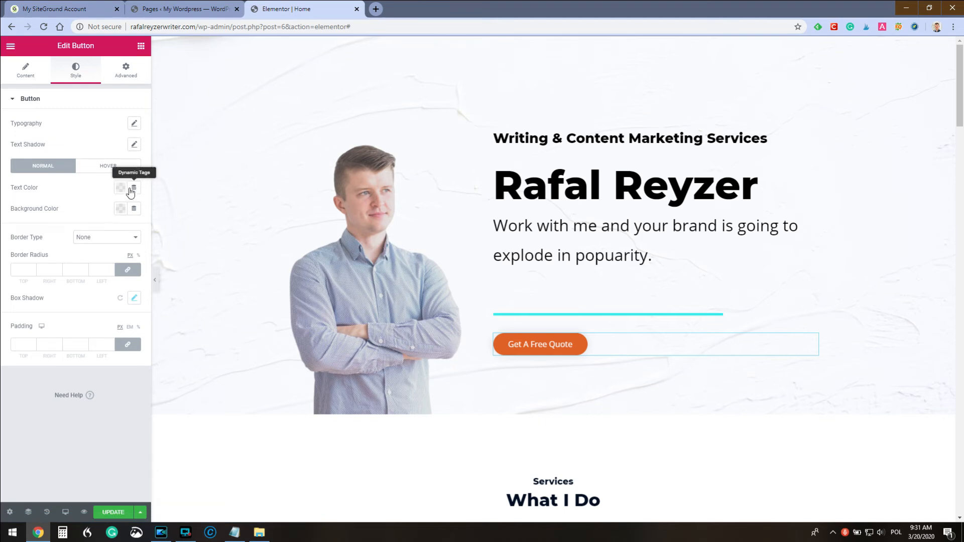
left_click(120, 209)
left_click(132, 286)
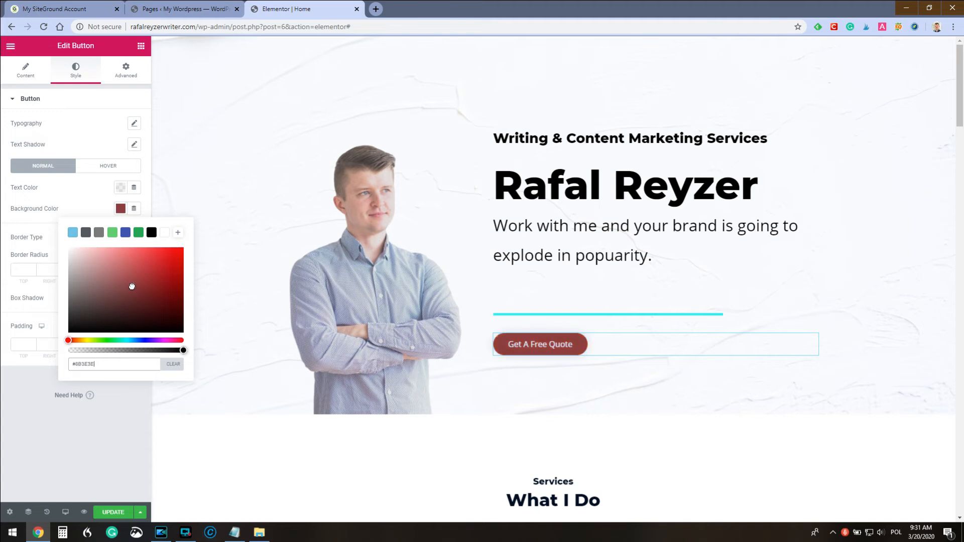
left_click(127, 340)
mouse_move(129, 318)
left_mouse_down()
mouse_move(161, 258)
mouse_move(158, 243)
left_mouse_up()
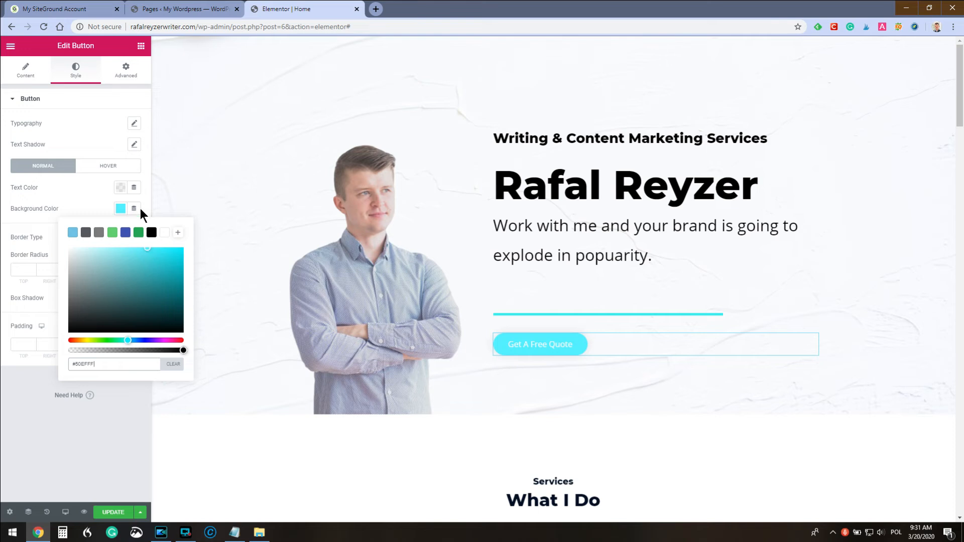
left_click(119, 188)
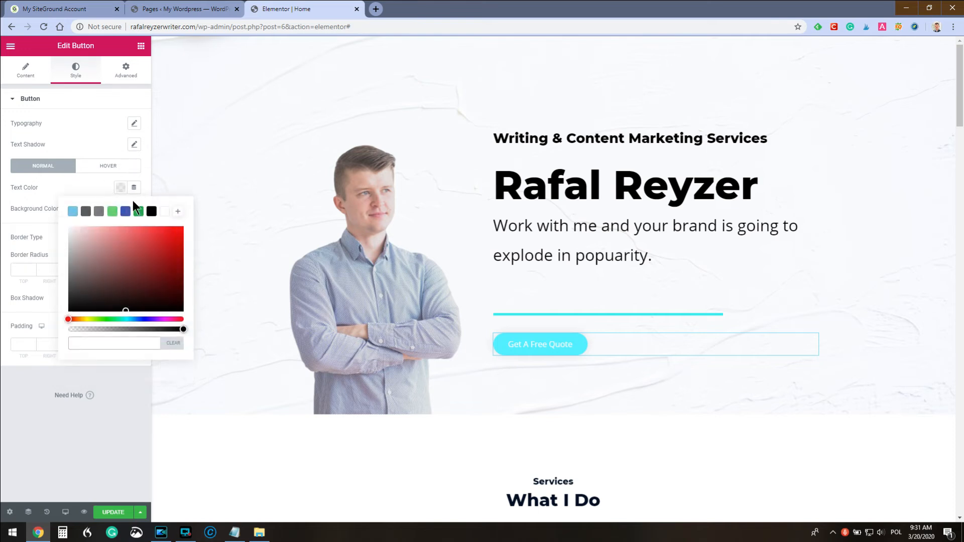
mouse_move(153, 249)
left_mouse_down()
mouse_move(77, 282)
mouse_move(68, 331)
left_mouse_up()
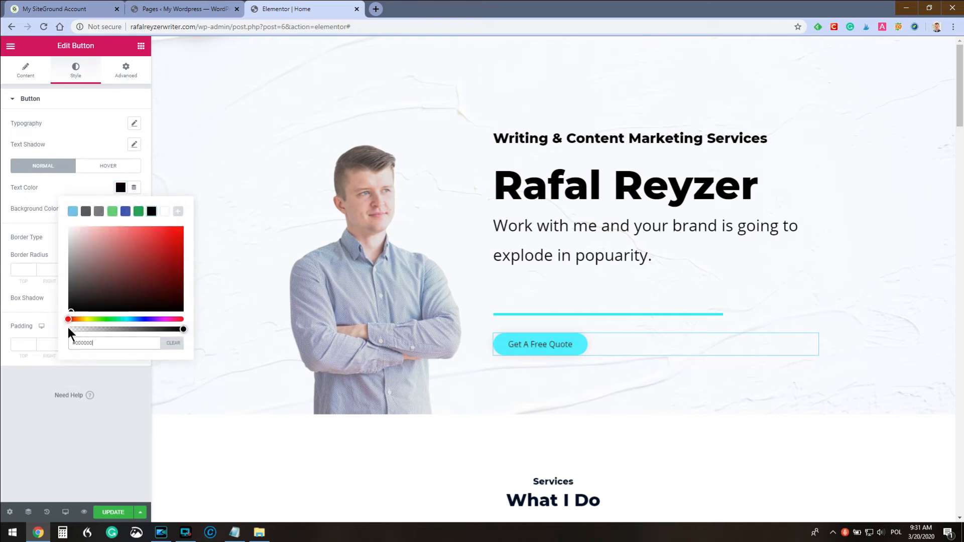
left_click(27, 387)
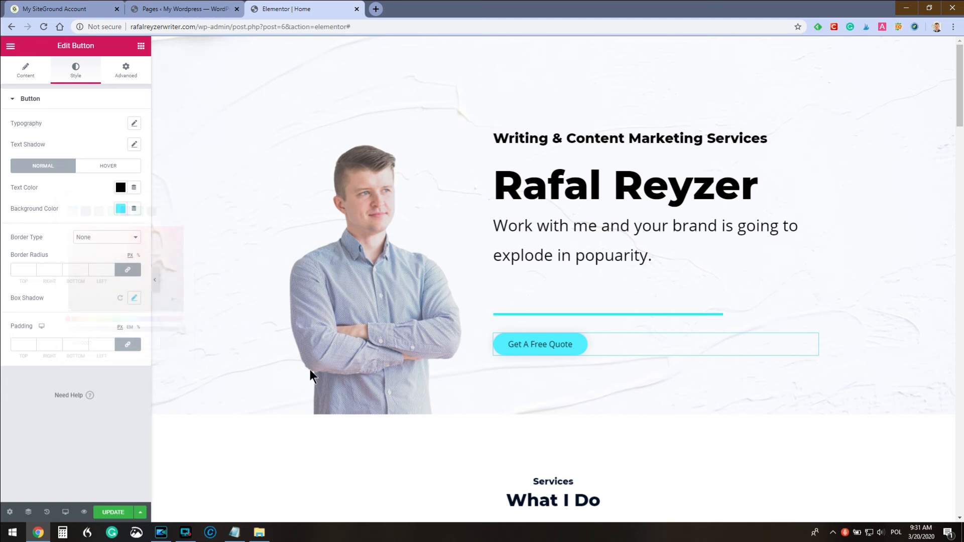
Change the hero button's text to "Hire me right now!"
left_click(542, 346)
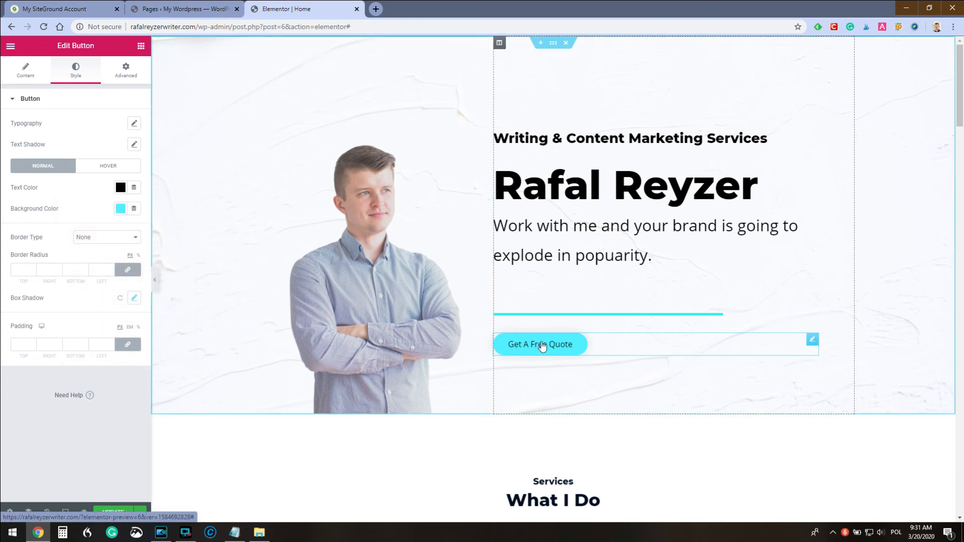
left_click(42, 67)
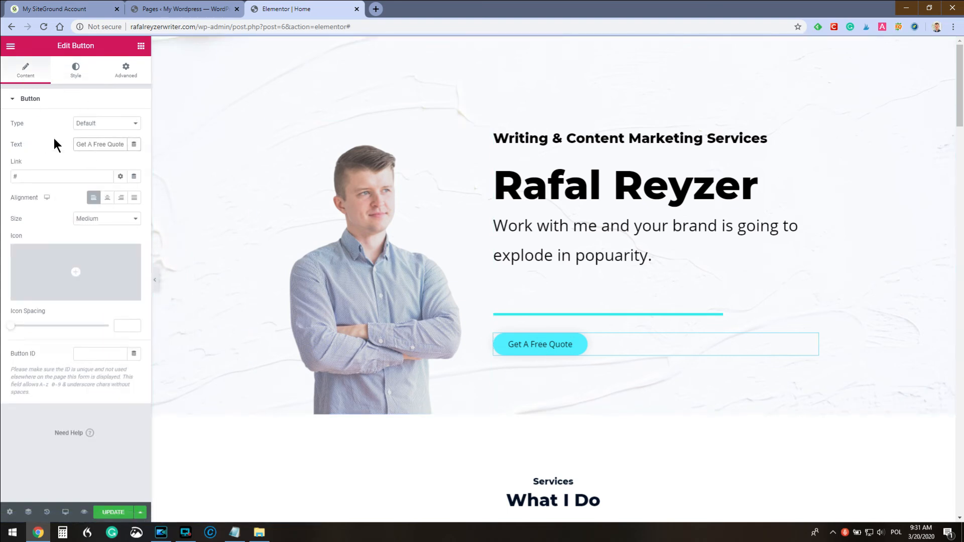
key("ctrl+a")
type("Hir")
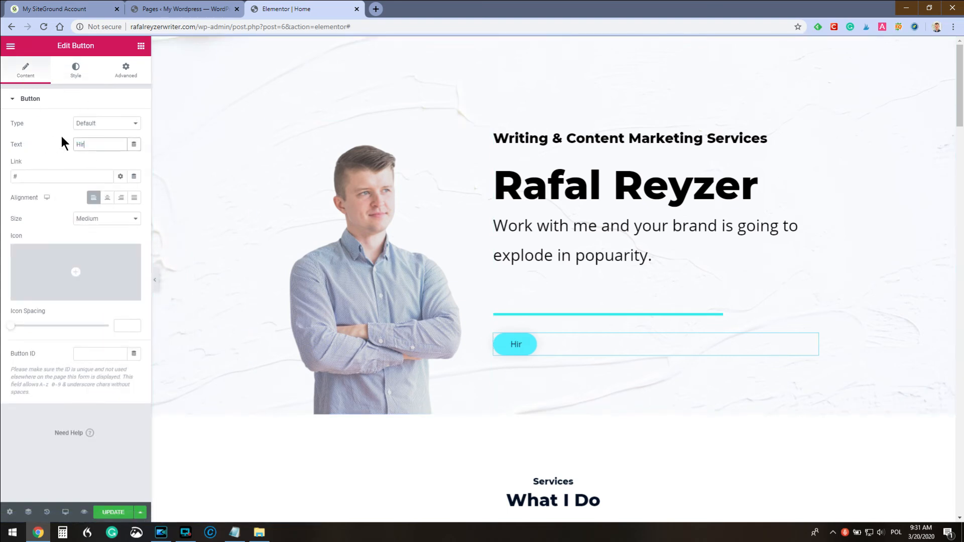
type("e me right now!")
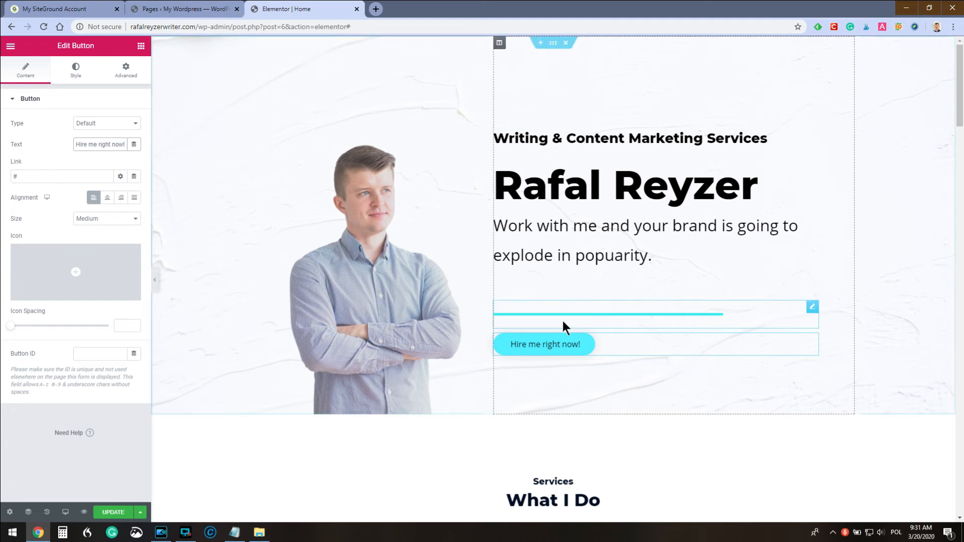
Copy the address of the site's Contact page and set it as the hero button's link
left_click(196, 9)
left_click(276, 7)
left_click(194, 9)
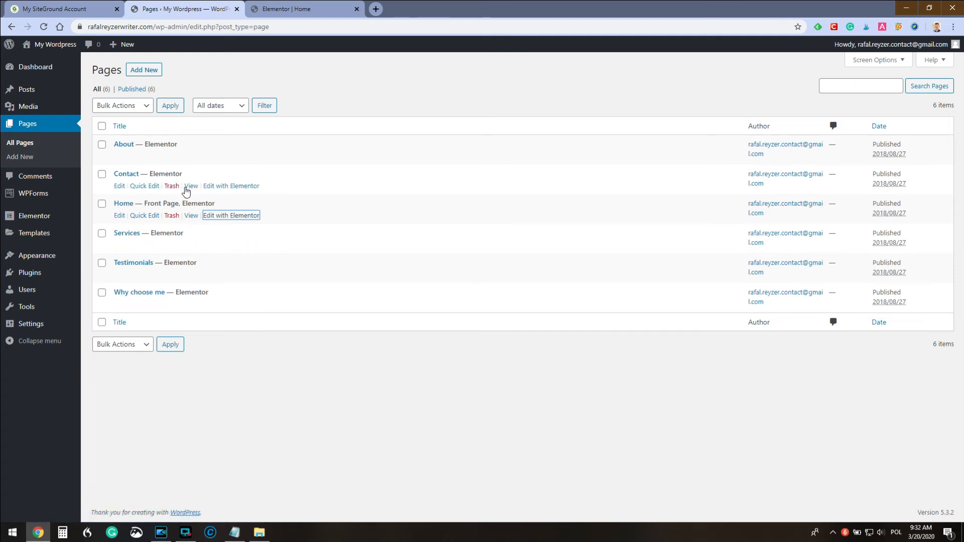
middle_click(192, 186)
left_click(405, 7)
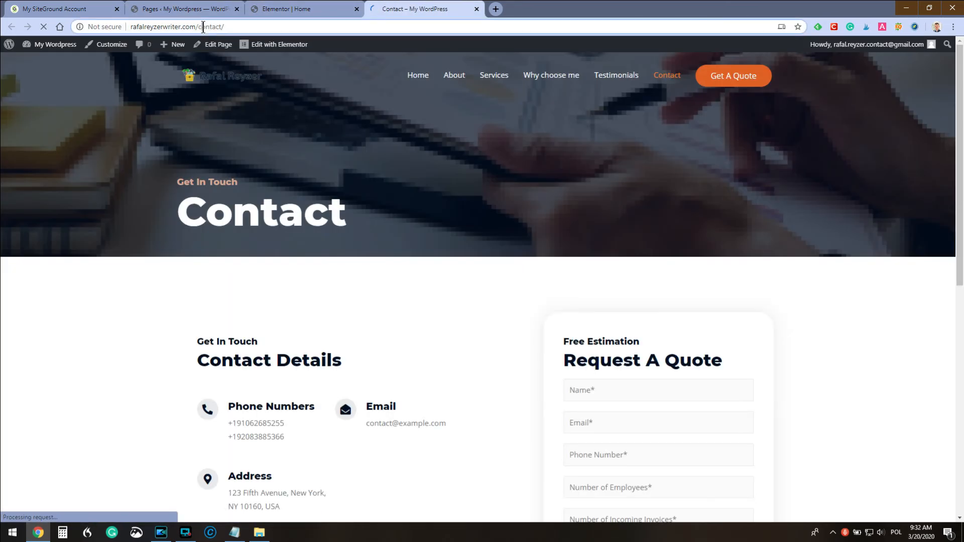
left_click(203, 26)
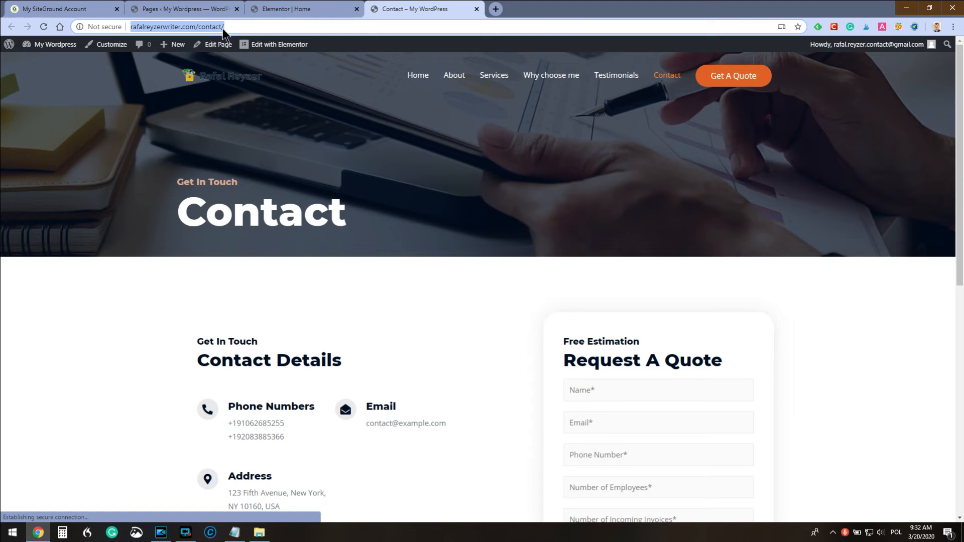
left_click(475, 9)
left_click(22, 177)
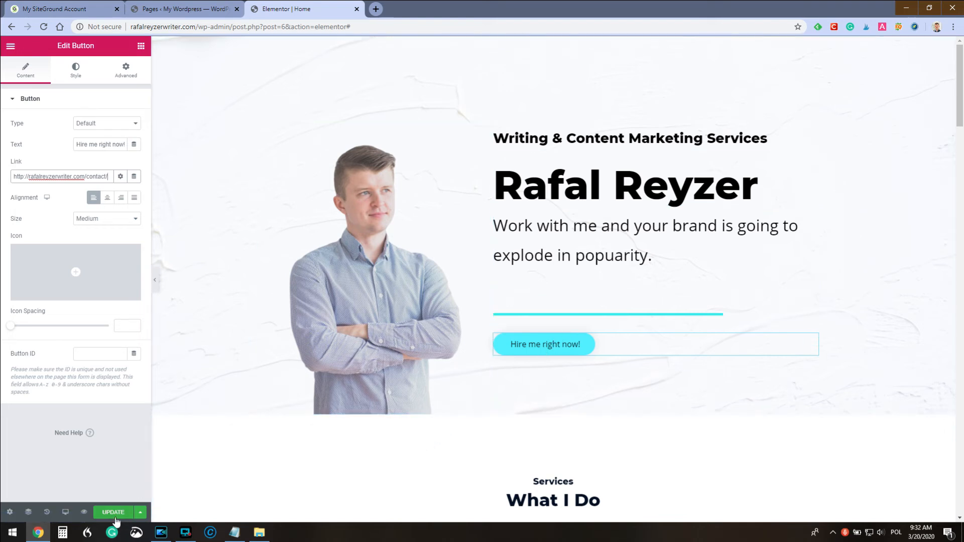
Save the Home page changes and preview the page from the hero down to the services section
left_click(112, 512)
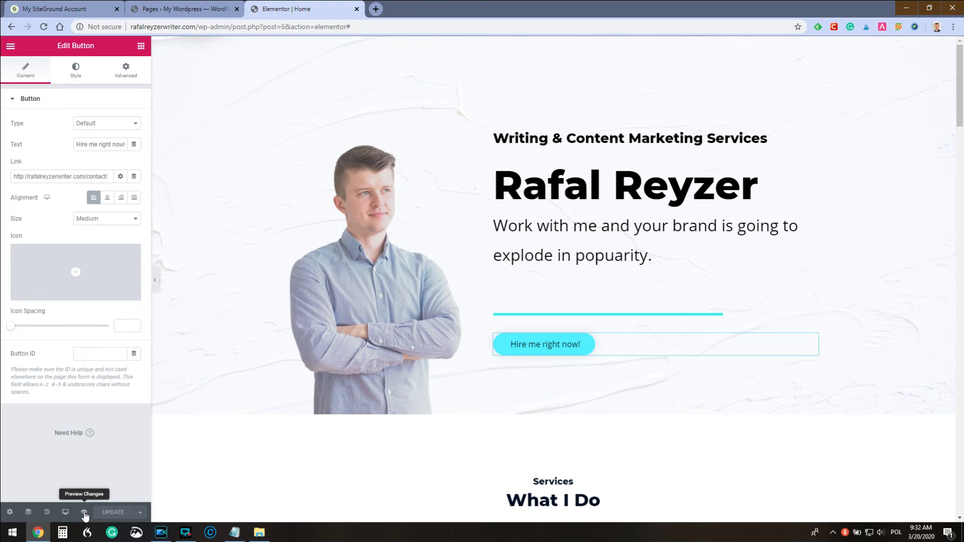
left_click(83, 512)
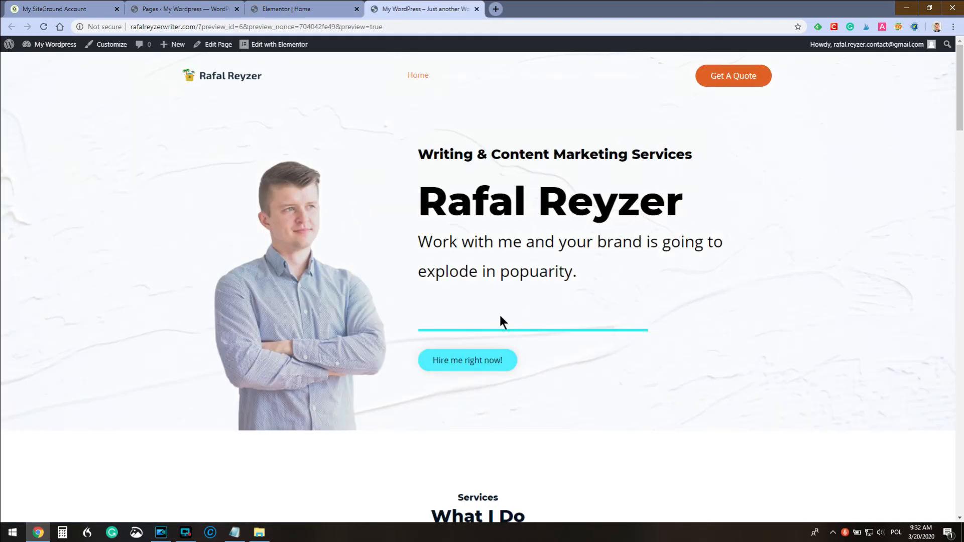
scroll(190, 258, "down", 3)
scroll(182, 457, "up", 3)
scroll(247, 211, "down", 8)
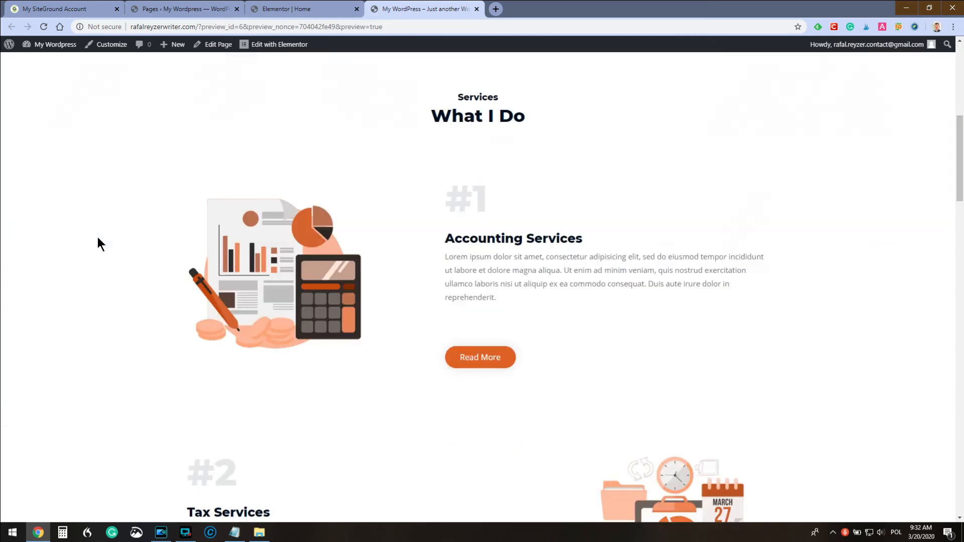
scroll(106, 275, "up", 8)
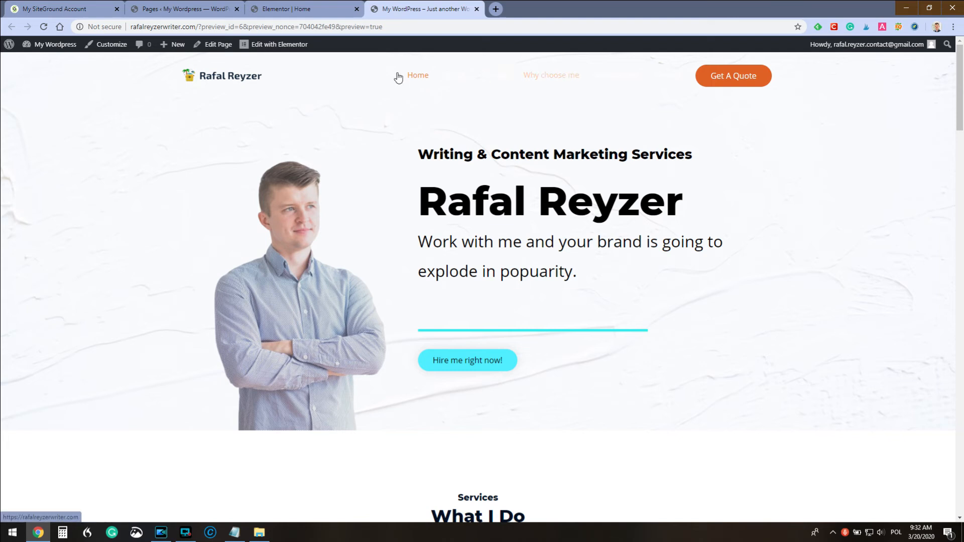
scroll(336, 190, "down", 8)
scroll(282, 276, "up", 8)
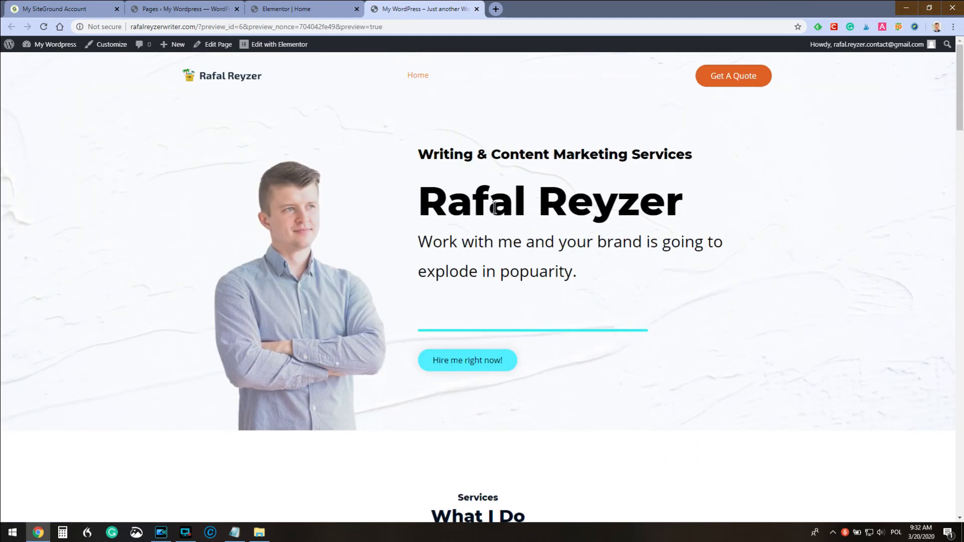
left_click(477, 8)
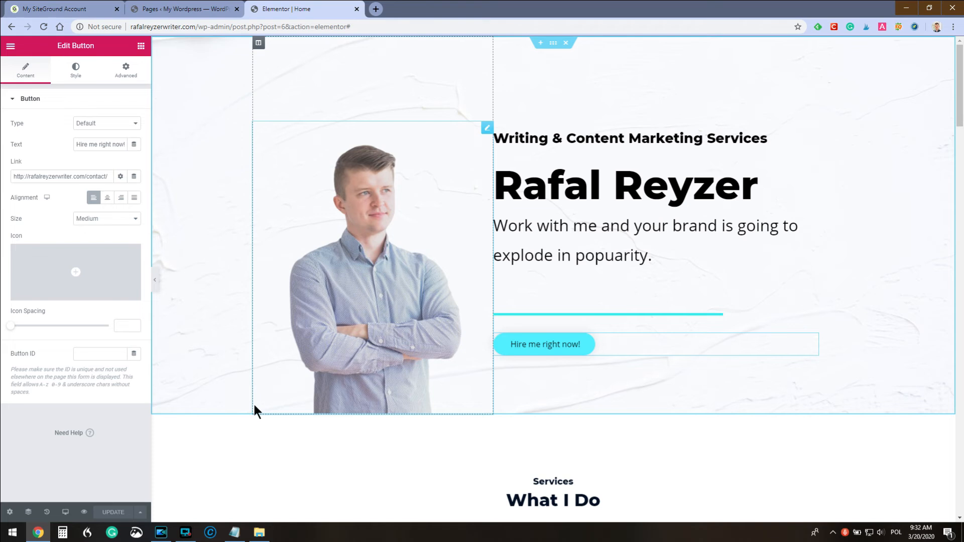
Delete the "What I Do" heading from the services section
scroll(271, 452, "down", 7)
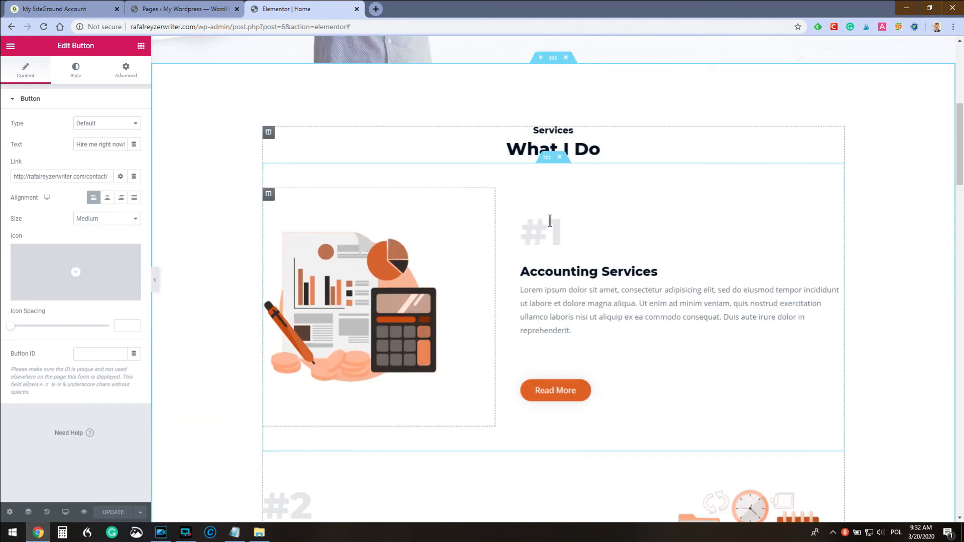
left_click(589, 141)
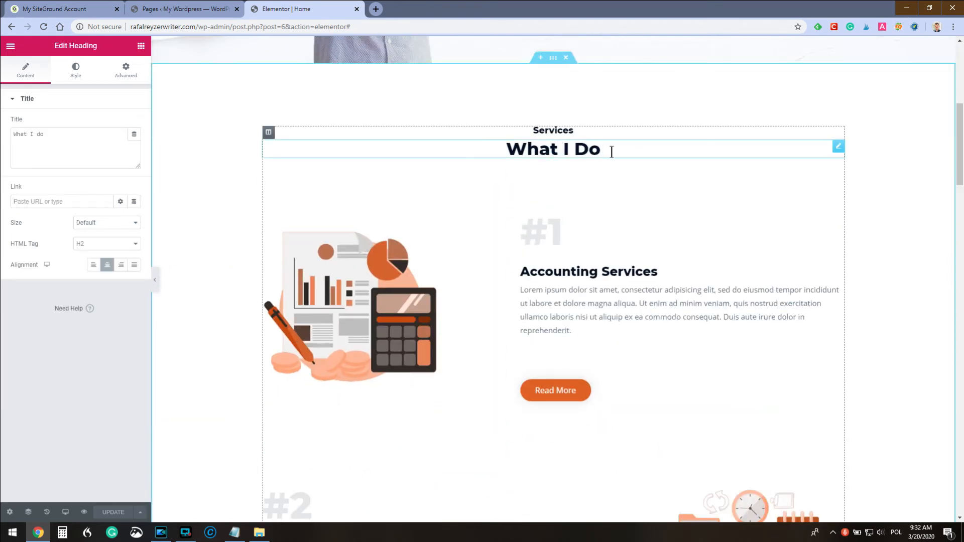
right_click(839, 146)
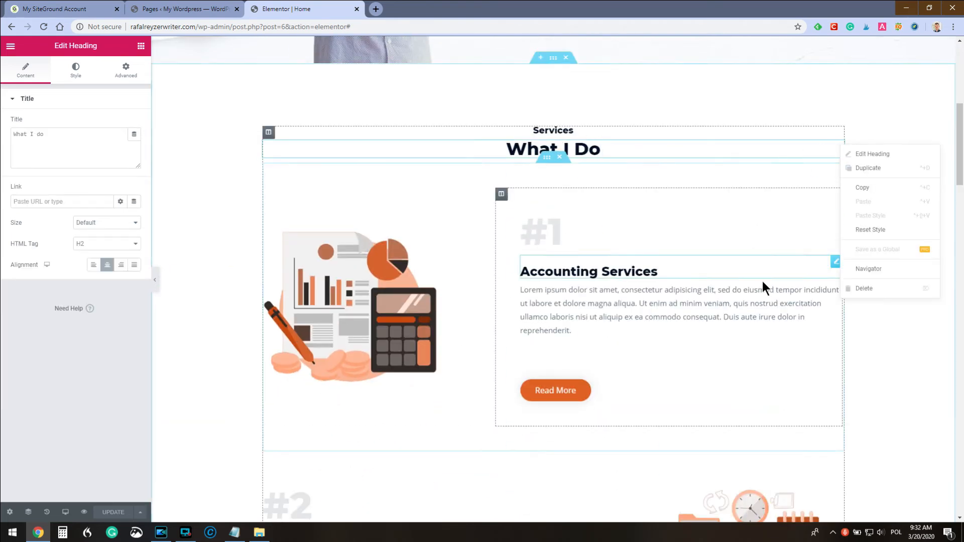
left_click(875, 293)
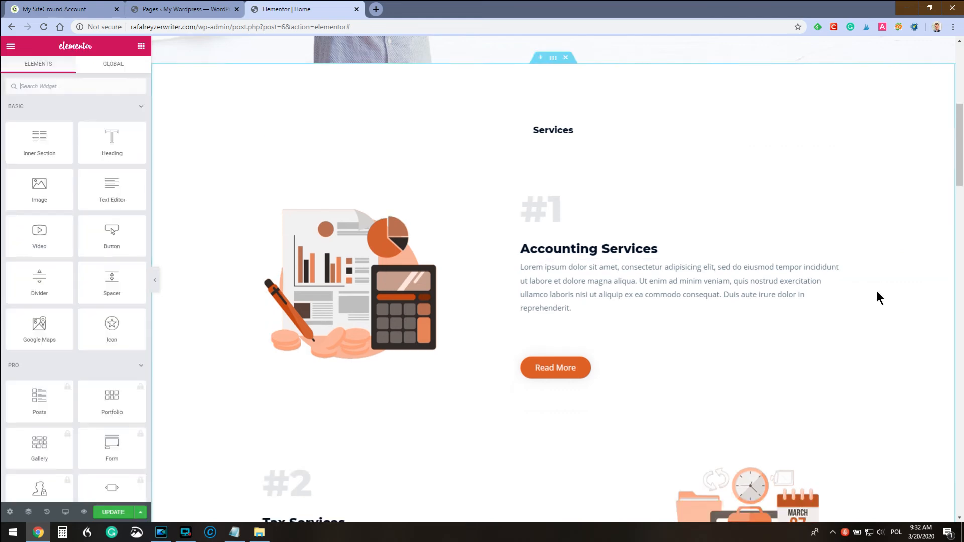
Increase the font size of the "Services" heading to 74 px
right_click(580, 133)
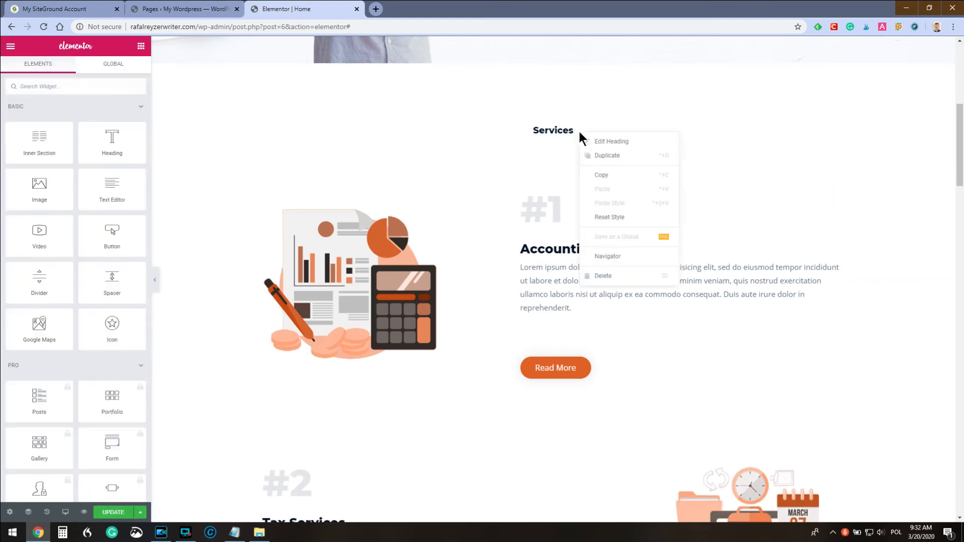
right_click(549, 130)
left_click(528, 128)
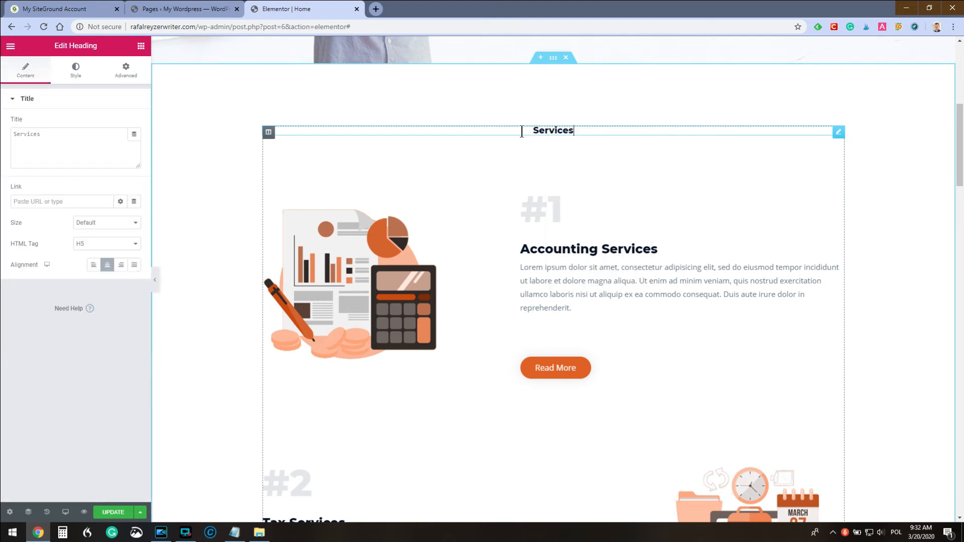
left_click(76, 70)
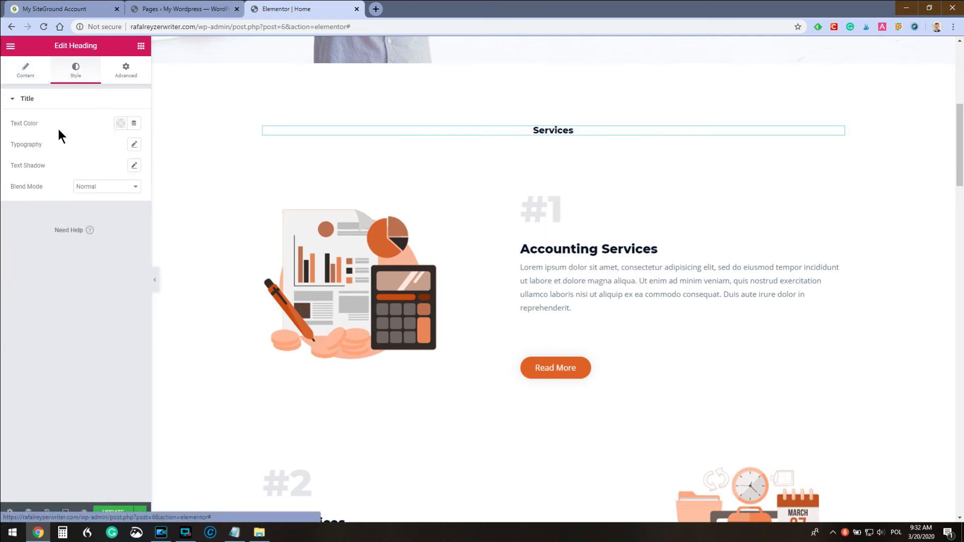
left_click(134, 145)
left_click_drag(19, 213, 53, 218)
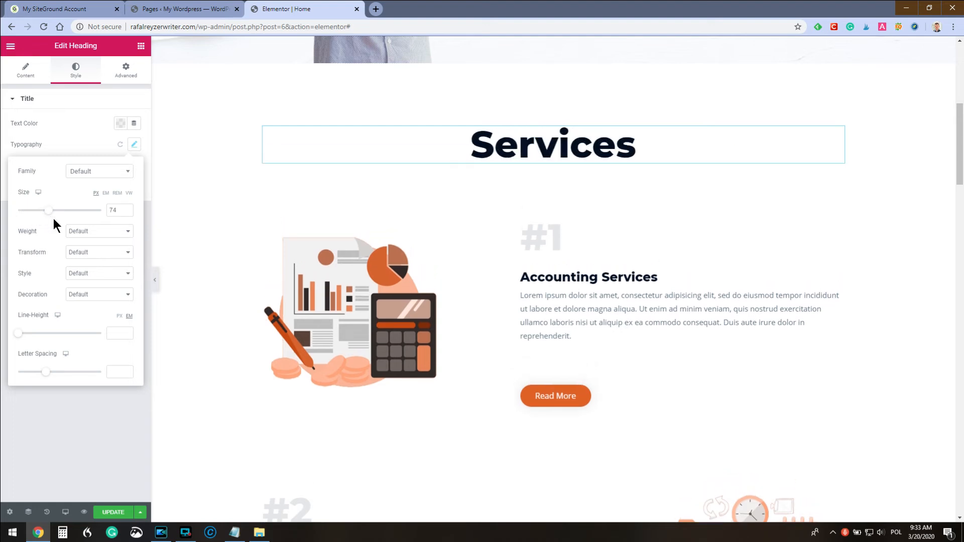
left_click(567, 300)
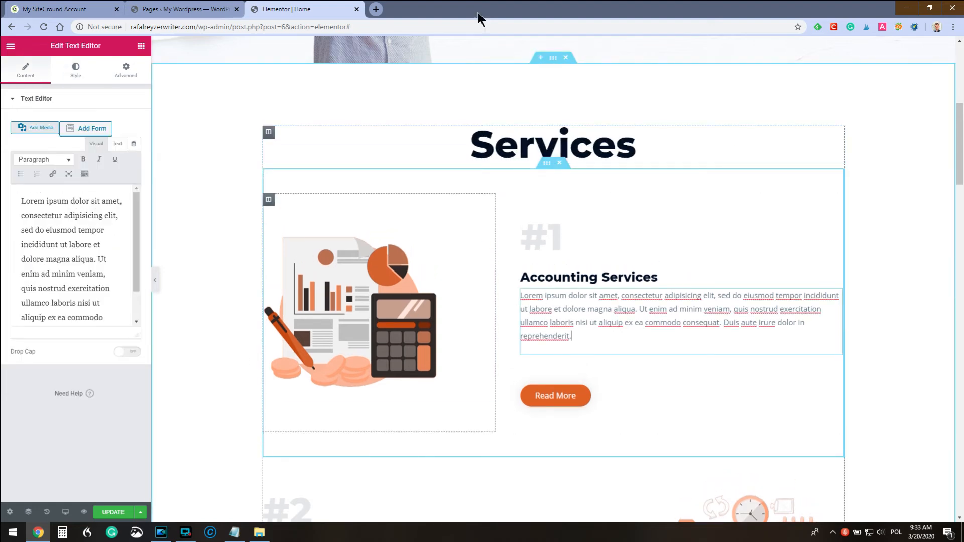
Upload the image files 1, 2 and 3 from the desktop website folder to replace the Accounting Services illustration
scroll(589, 241, "down", 10)
scroll(576, 263, "up", 1)
scroll(554, 281, "up", 6)
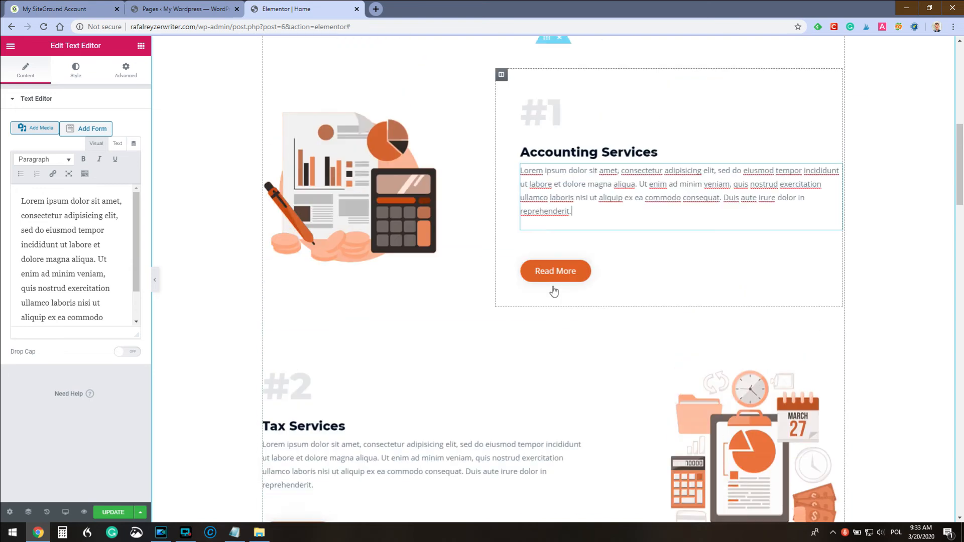
left_click(364, 301)
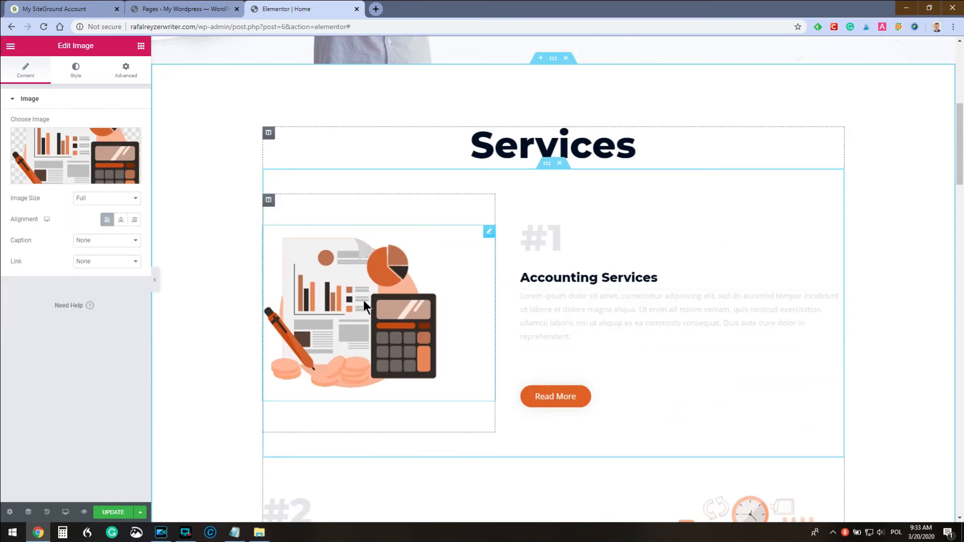
left_click(68, 163)
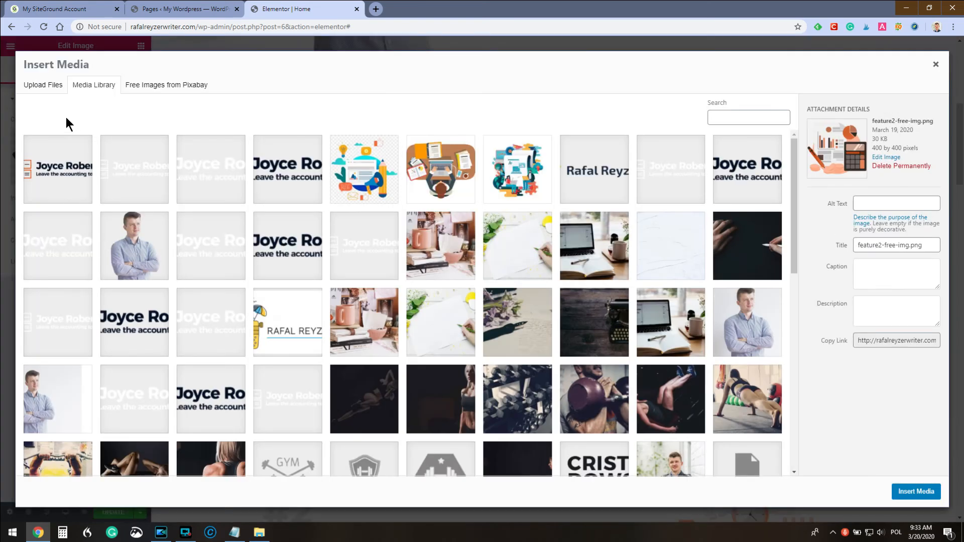
left_click(41, 84)
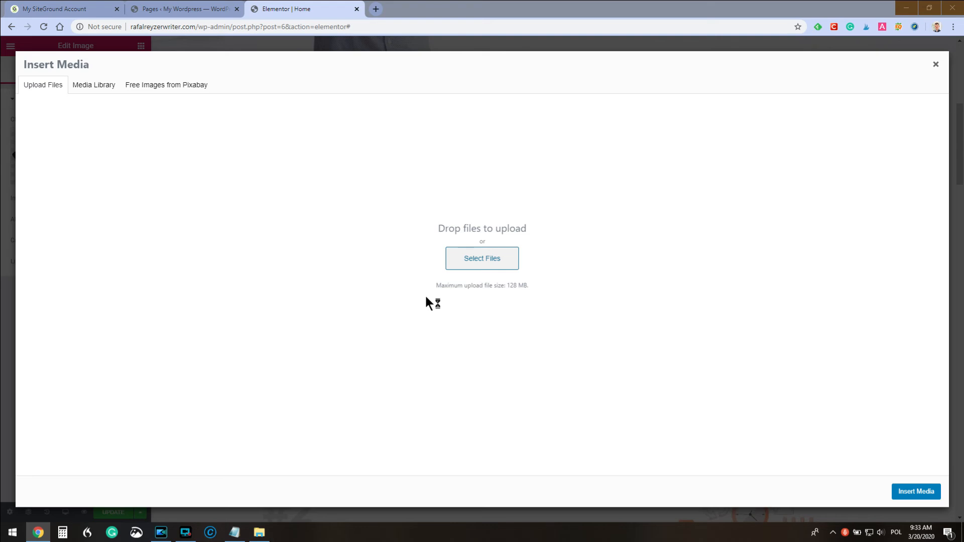
left_click(168, 82, "ctrl")
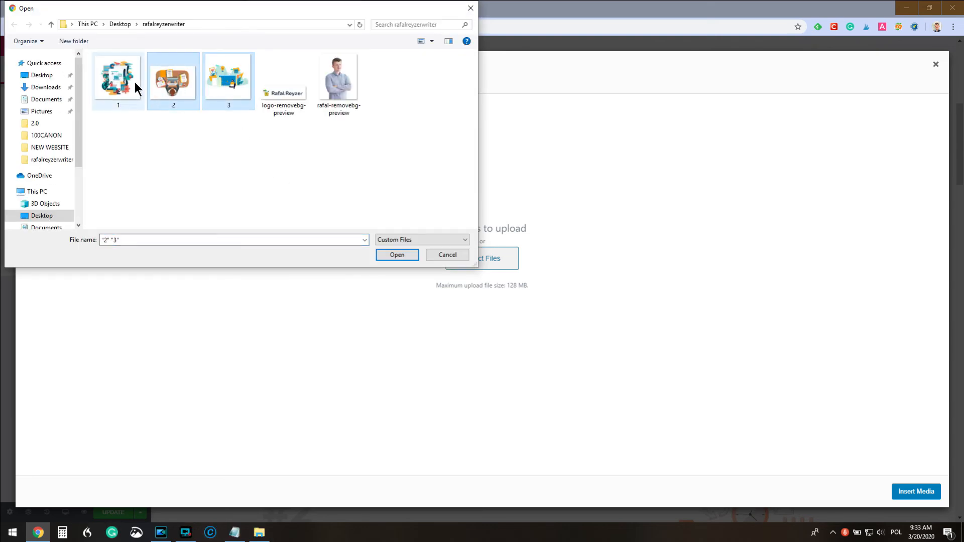
left_click(397, 255)
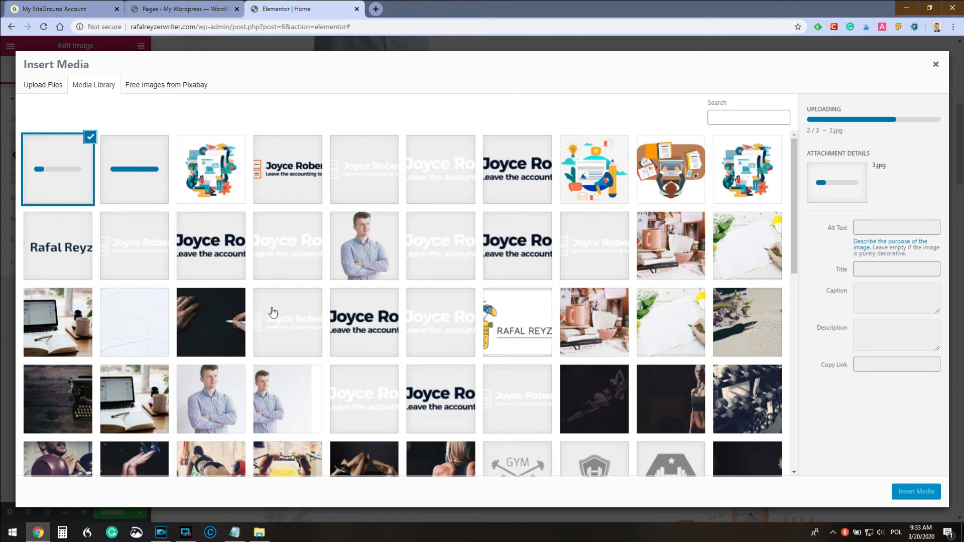
Insert the newly uploaded image 1 beside Accounting Services and set its width to 549 px
left_click(216, 168)
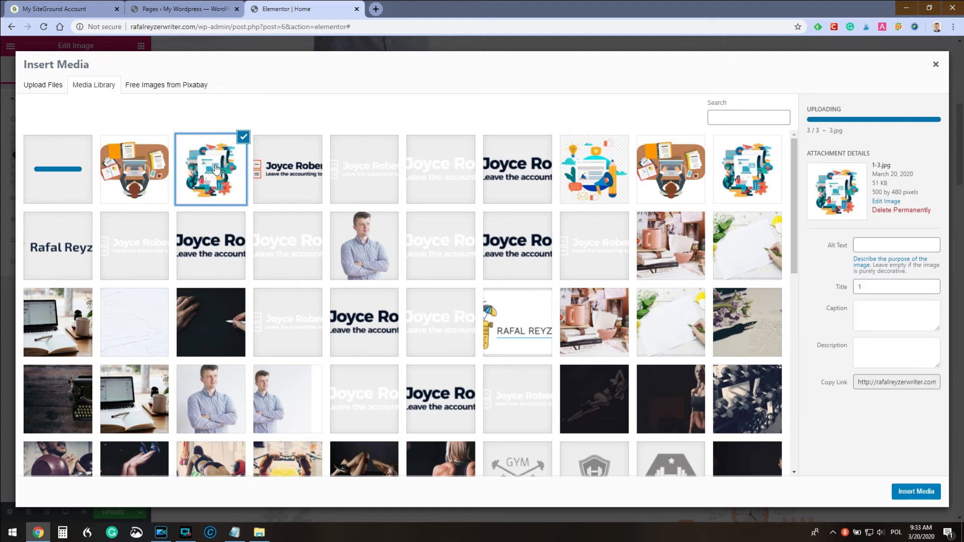
left_click(914, 493)
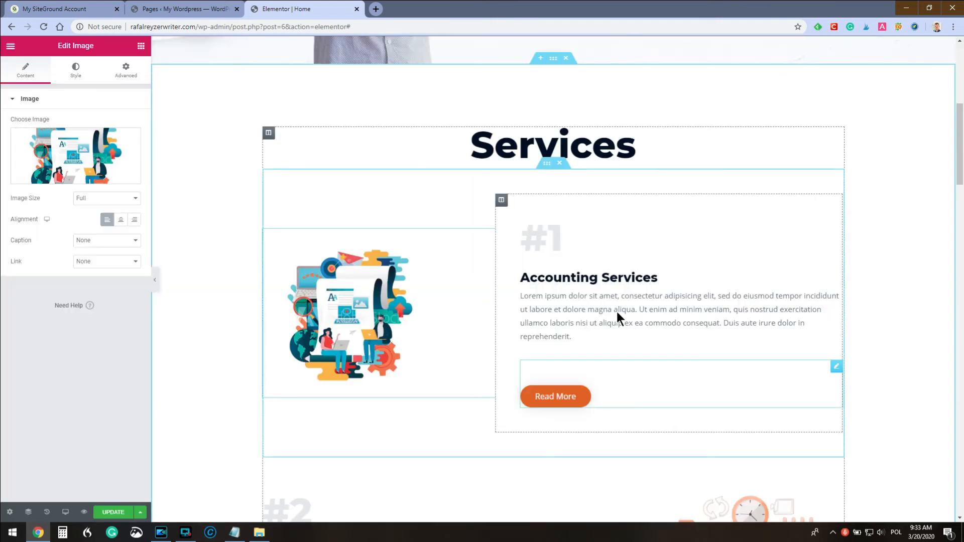
left_click(76, 70)
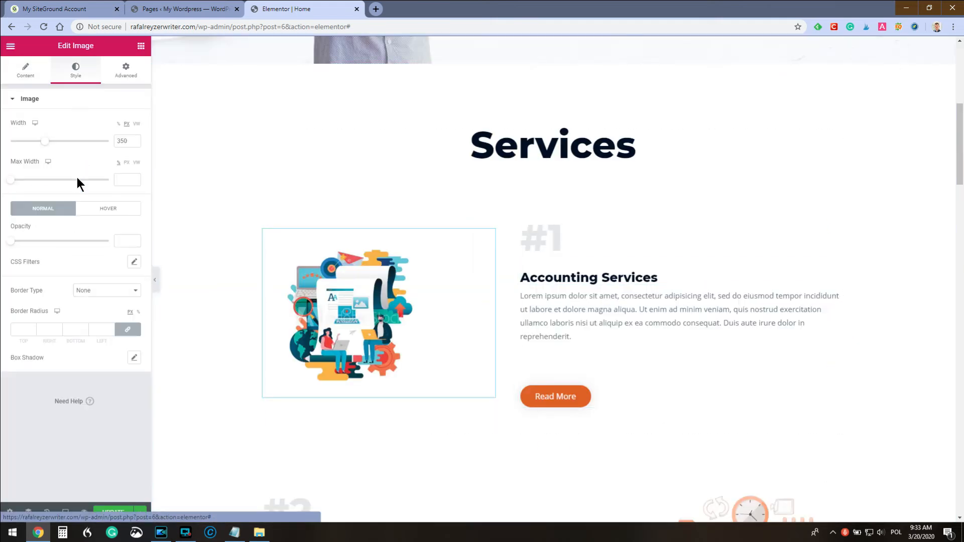
left_click_drag(49, 146, 62, 146)
Replace the Tax Services illustration with the newly uploaded image 2 and widen it to 691 px
scroll(414, 320, "down", 7)
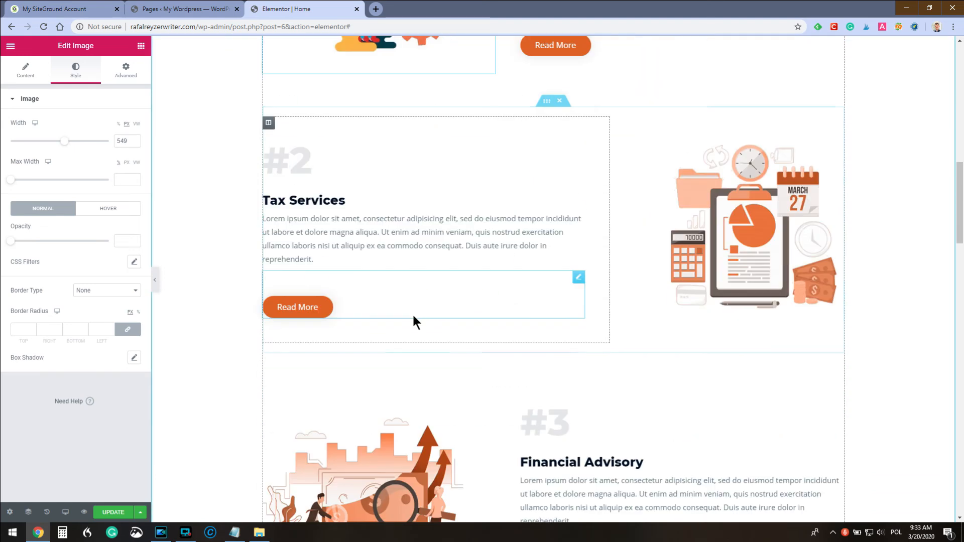
left_click(746, 213)
left_click(89, 154)
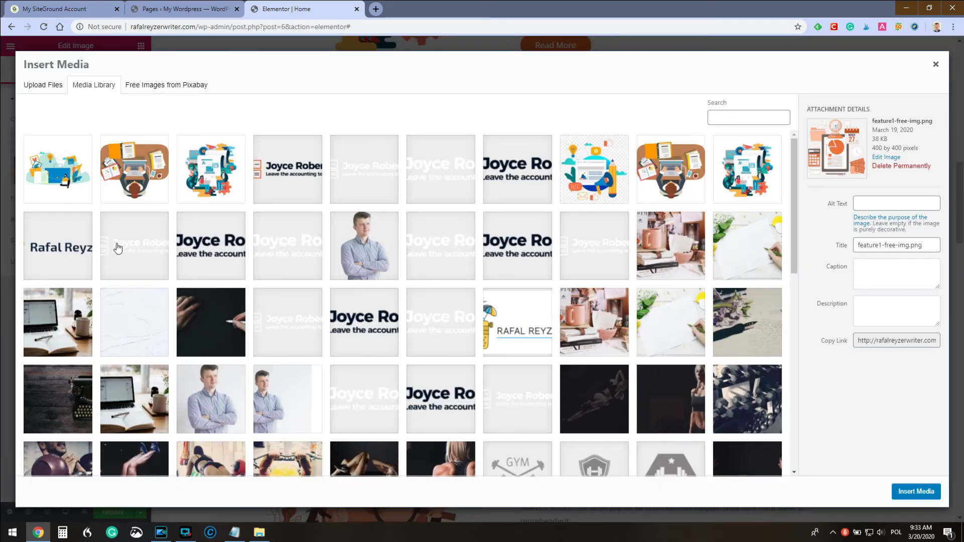
left_click(130, 181)
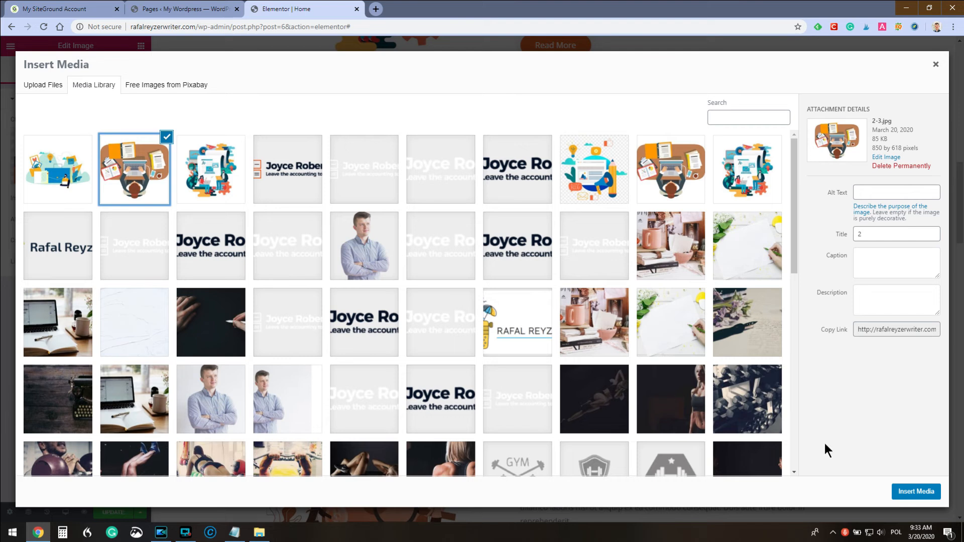
left_click(916, 491)
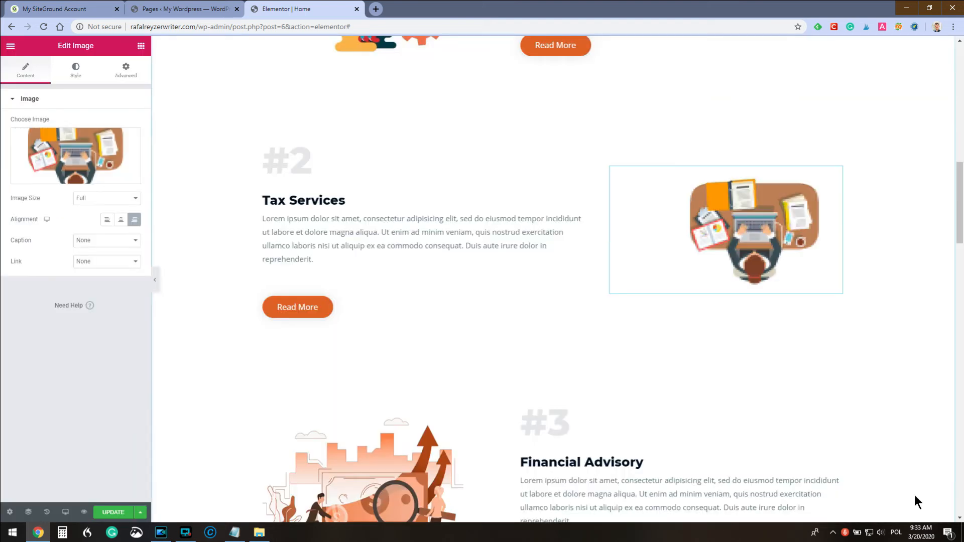
left_click(76, 70)
left_click_drag(46, 144, 64, 151)
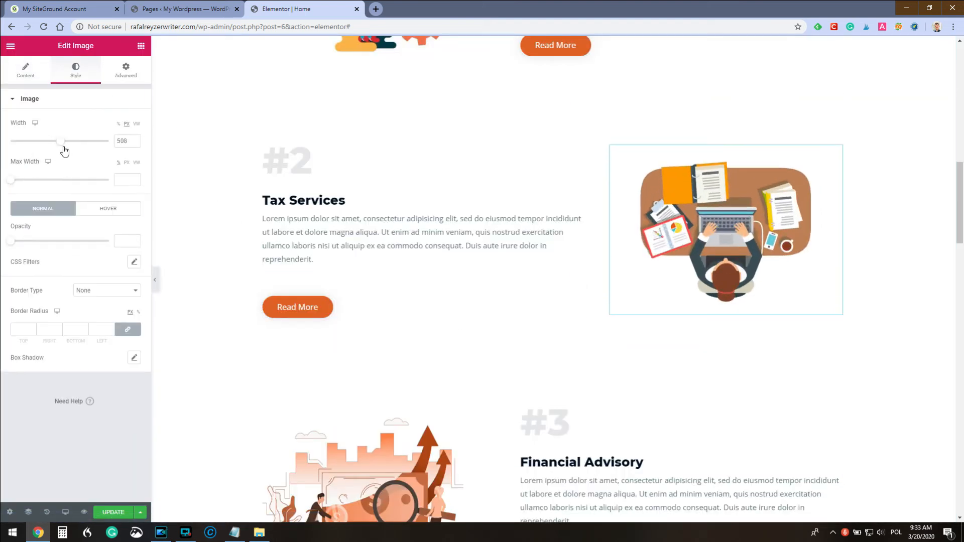
Replace the Financial Advisory illustration with the newly uploaded image 3
scroll(452, 301, "down", 2)
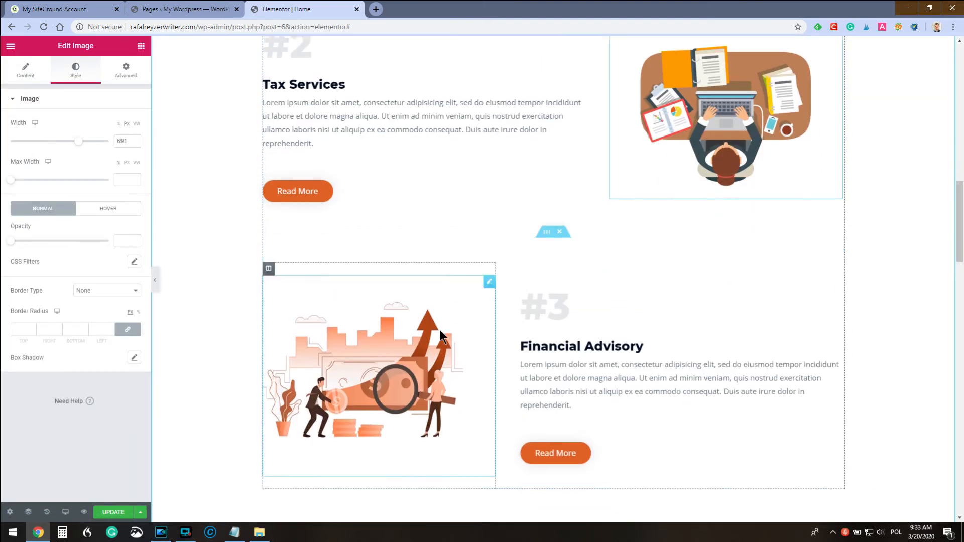
left_click(366, 366)
left_click(66, 152)
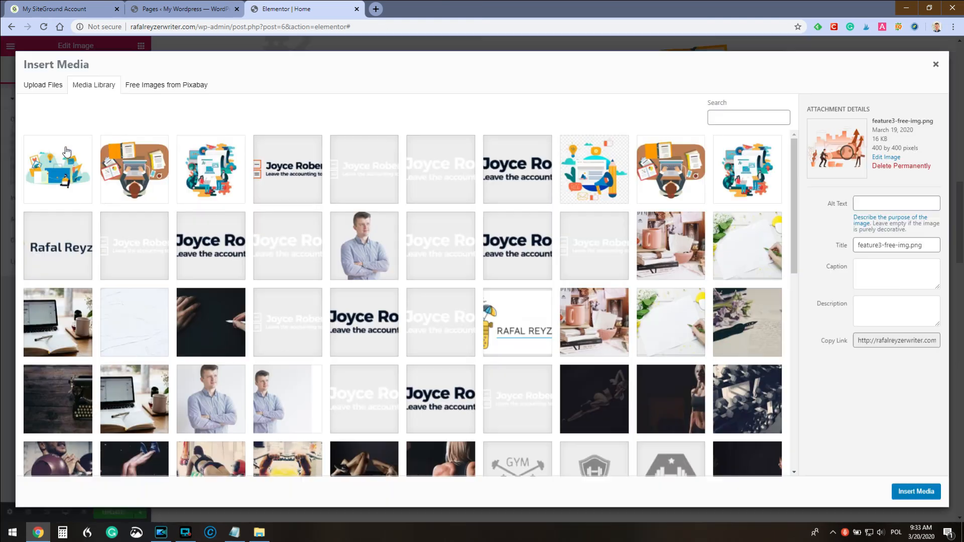
left_click(75, 171)
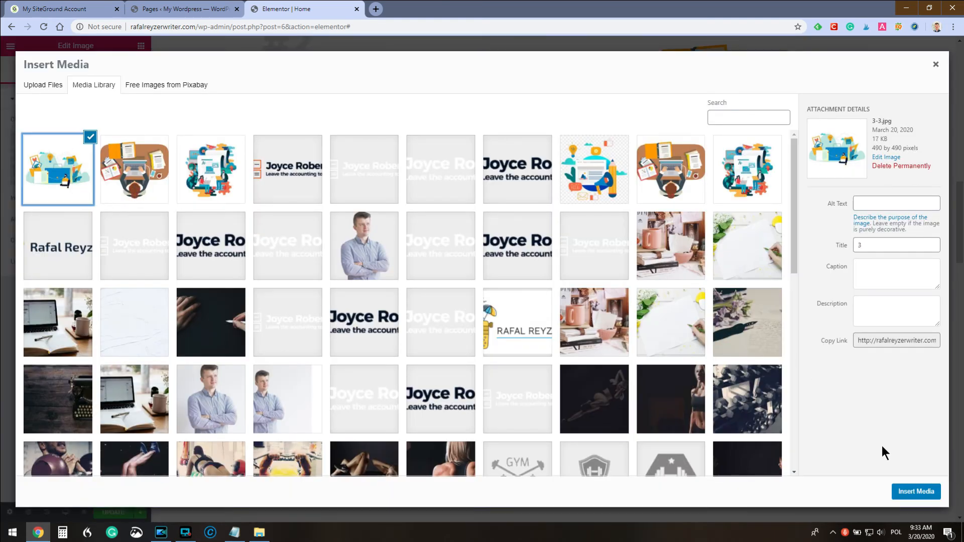
left_click(903, 493)
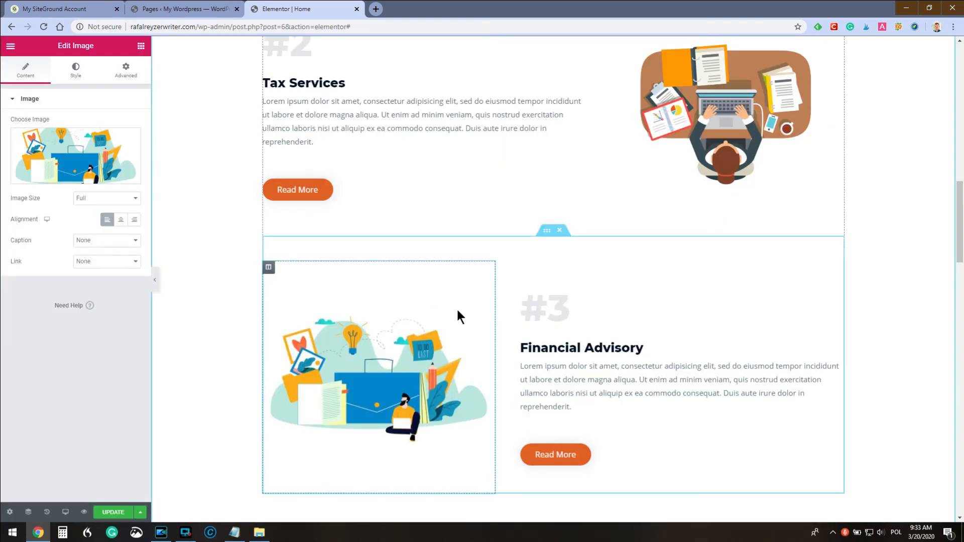
left_click(76, 70)
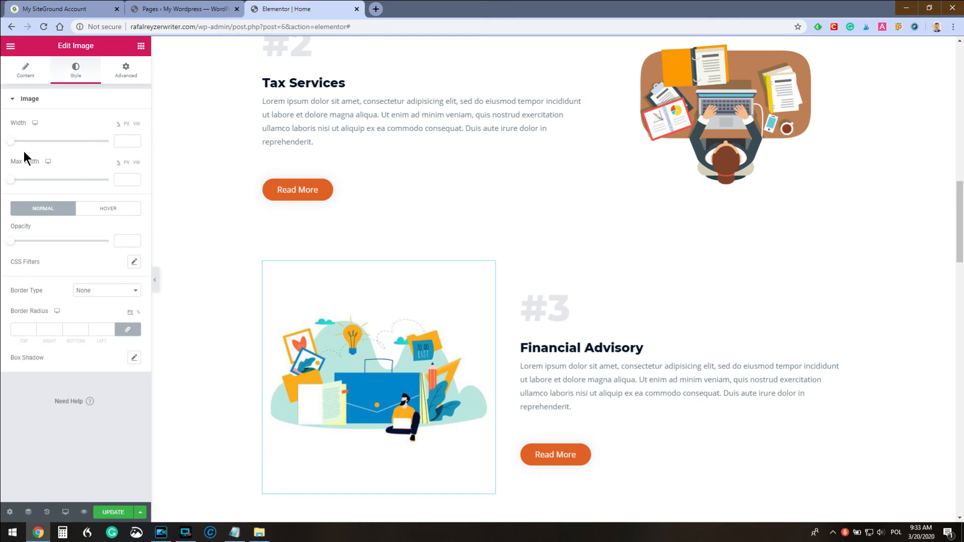
Replace the "Accounting Services" heading under #1 with "Copywriting services", copied from the Notepad notes
scroll(468, 269, "up", 6)
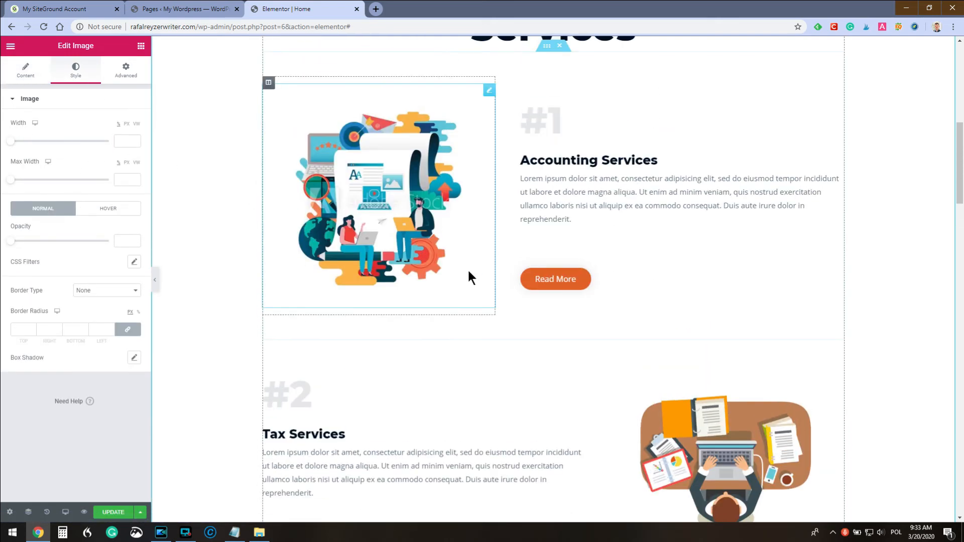
scroll(579, 180, "up", 2)
left_click(603, 271)
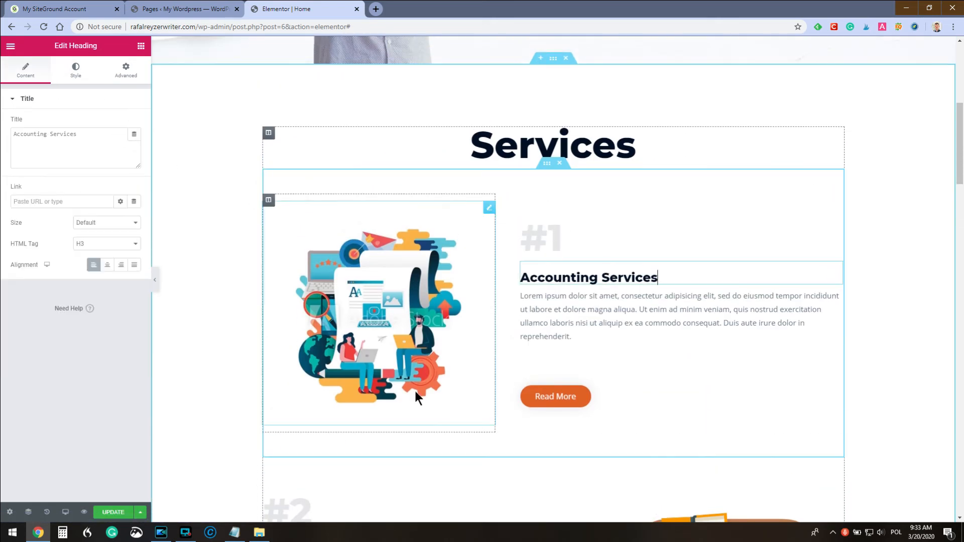
left_click(235, 533)
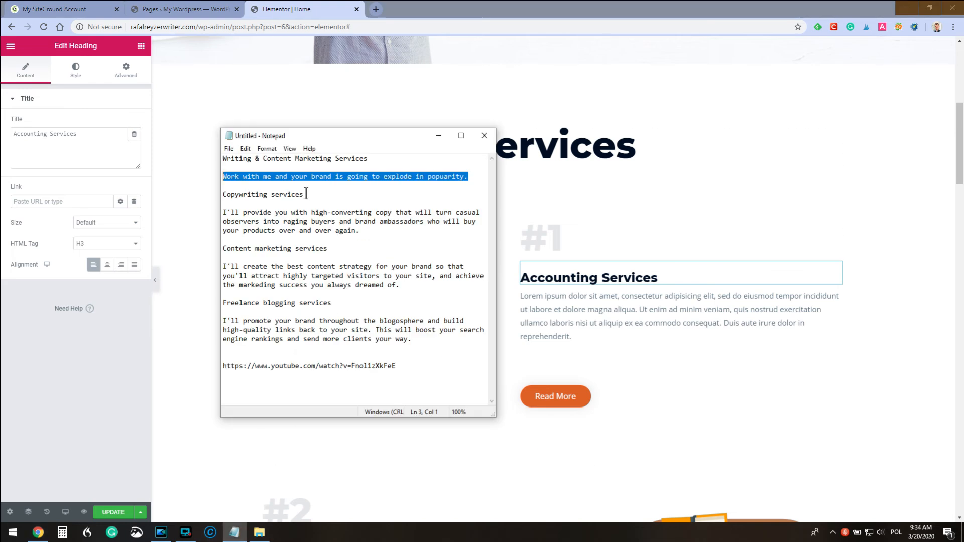
left_click_drag(306, 193, 218, 194)
key("ctrl+c")
left_click(273, 9)
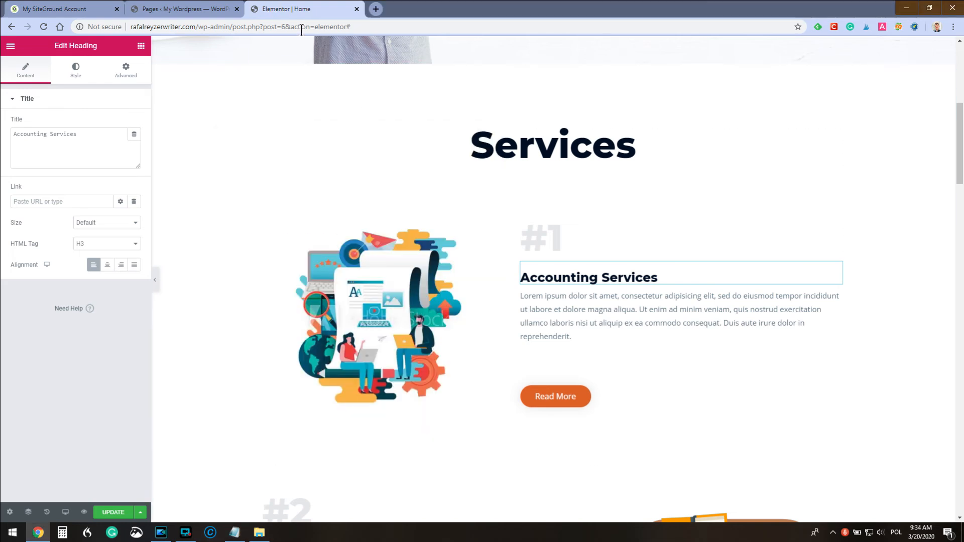
left_click_drag(102, 134, 4, 123)
key("ctrl+v")
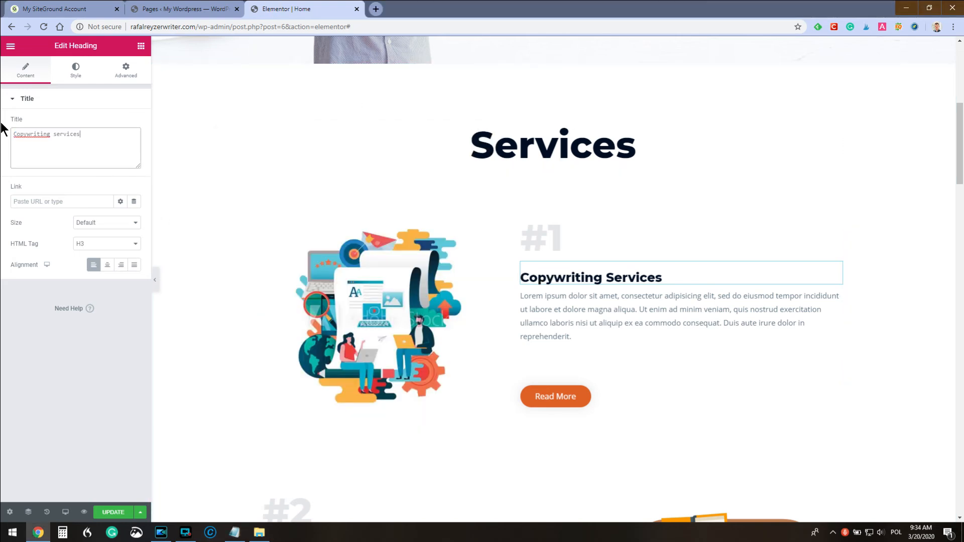
Replace the placeholder text under Copywriting Services with the description from Notepad beginning "I'll provide you with high-converting copy"
left_click(649, 312)
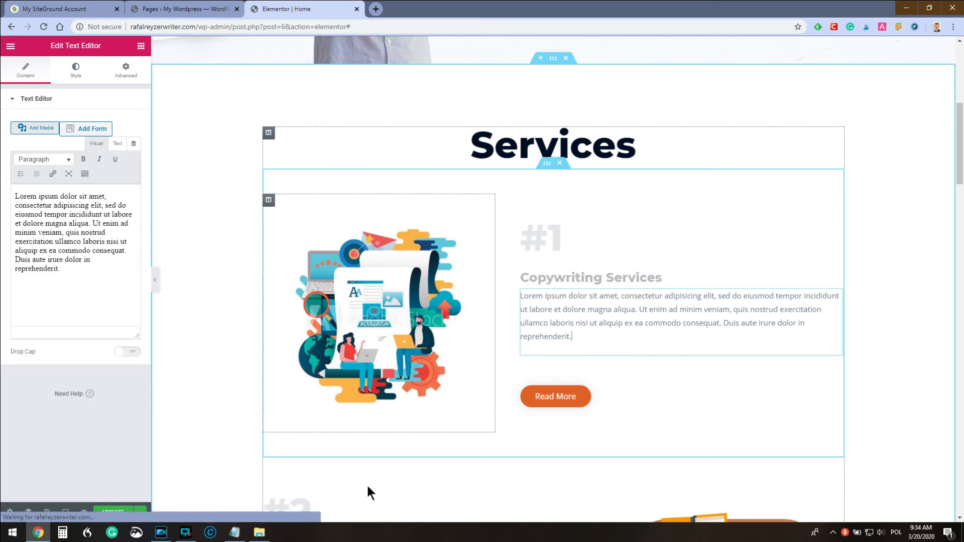
left_click(234, 532)
left_click_drag(360, 231, 223, 213)
key("ctrl+c")
left_click(97, 276)
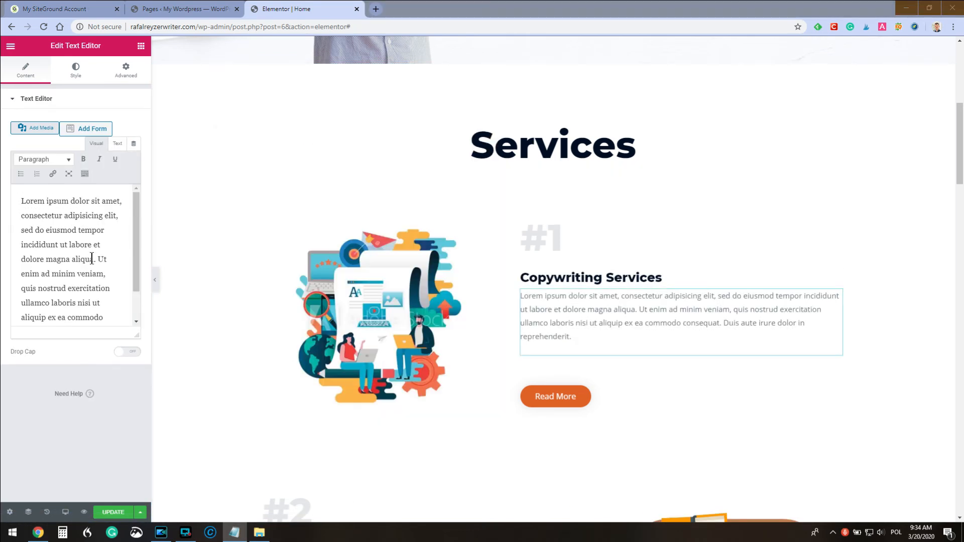
key("ctrl+a")
key("ctrl+v")
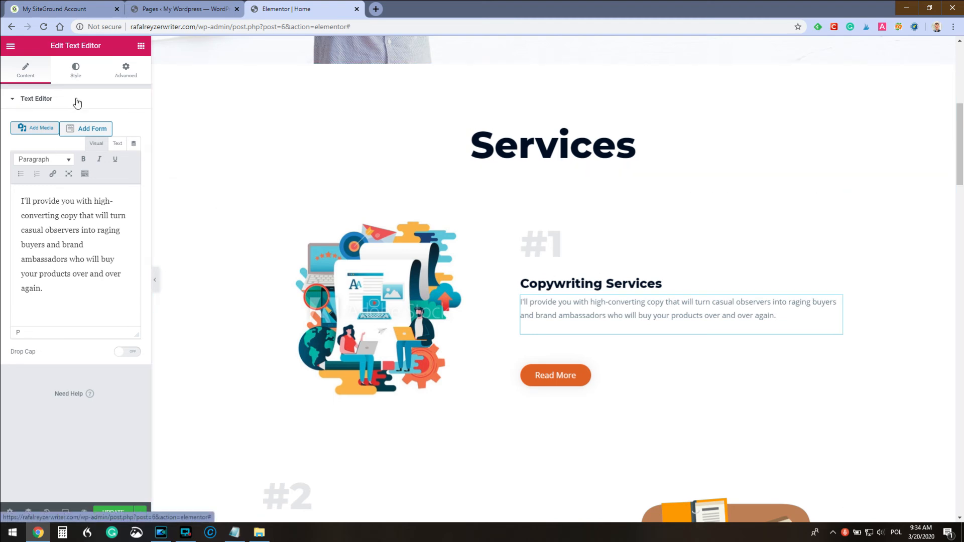
Set the font size of the Copywriting Services description to 24 px
left_click(75, 71)
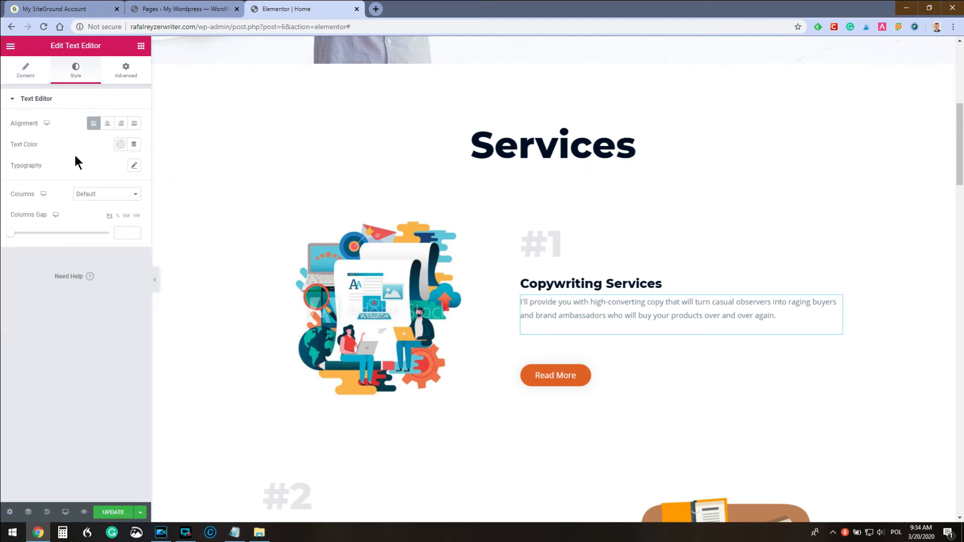
left_click(133, 167)
left_click_drag(23, 235, 32, 243)
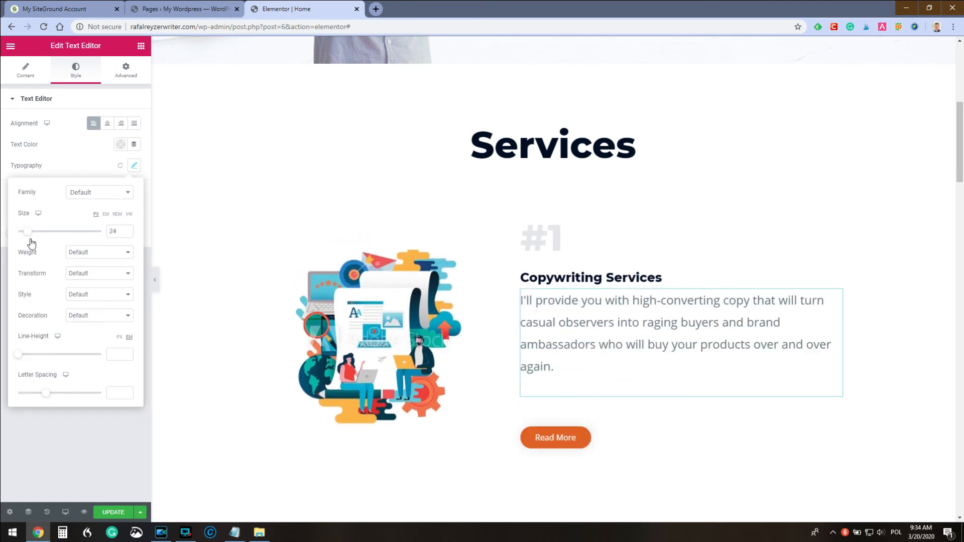
scroll(511, 108, "down", 5)
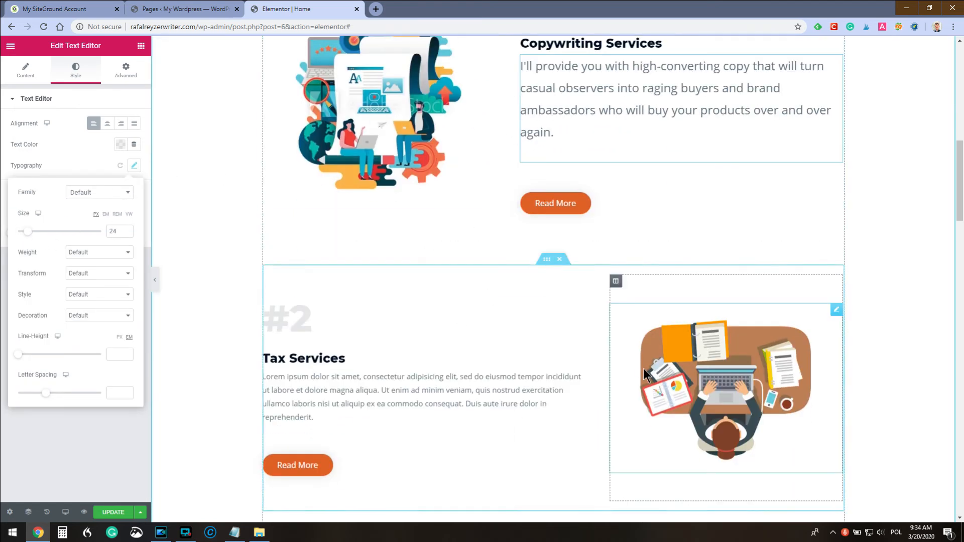
Replace the "Tax Services" heading under #2 with "Content marketing services", copied from the Notepad notes
scroll(602, 226, "down", 3)
scroll(553, 251, "up", 5)
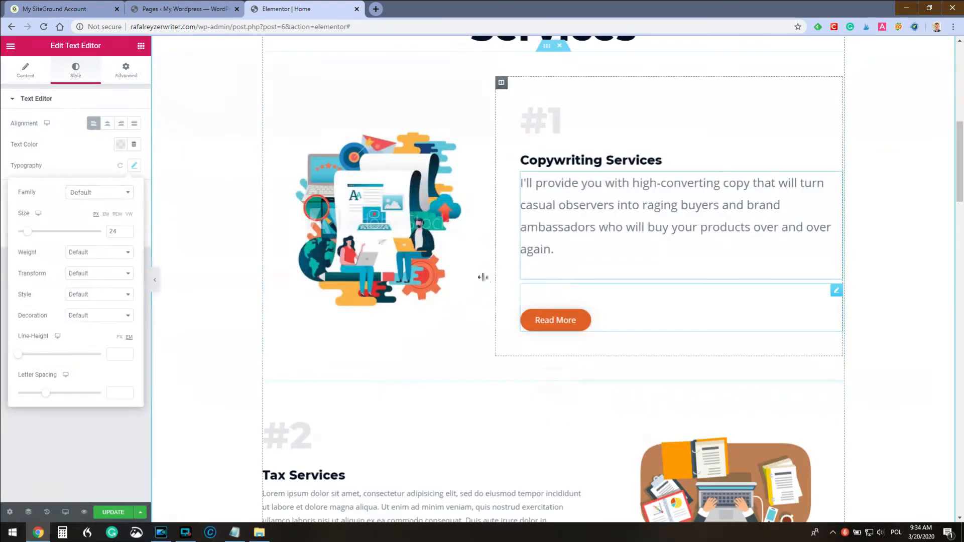
scroll(426, 216, "down", 7)
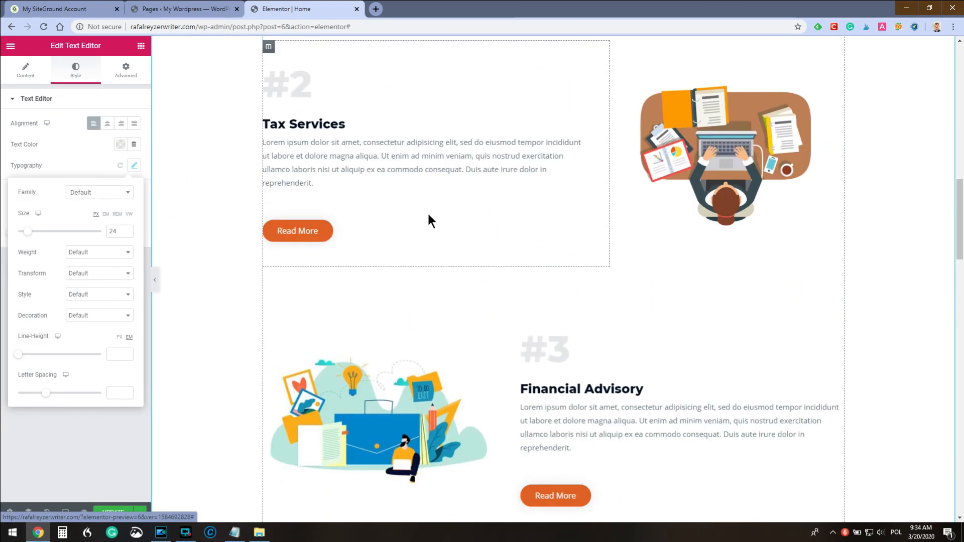
left_click(409, 152)
scroll(450, 278, "up", 5)
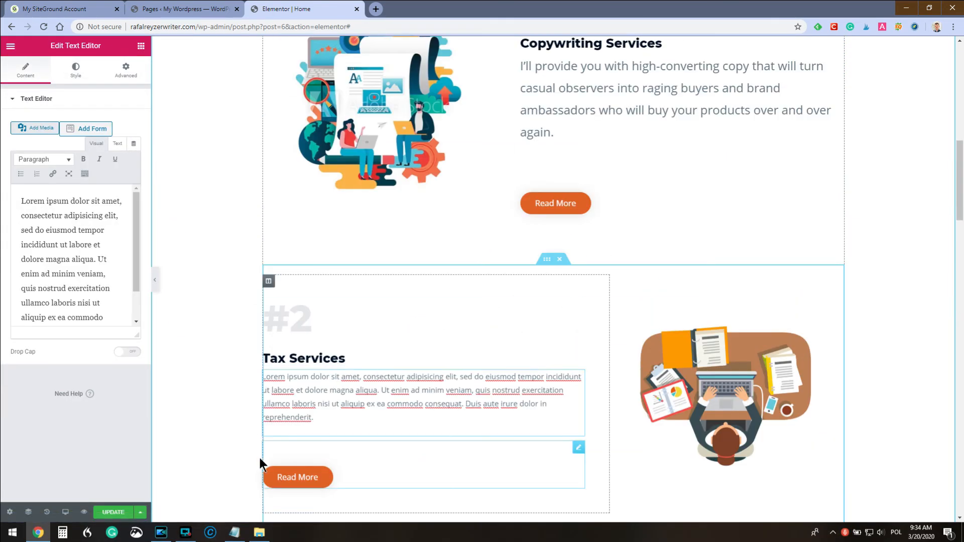
left_click(234, 532)
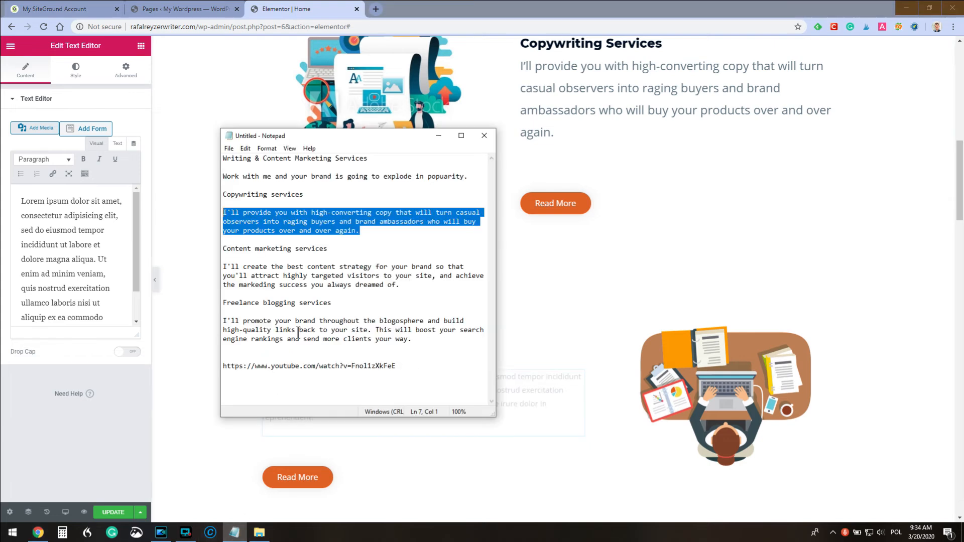
left_click_drag(333, 250, 227, 243)
key("ctrl+c")
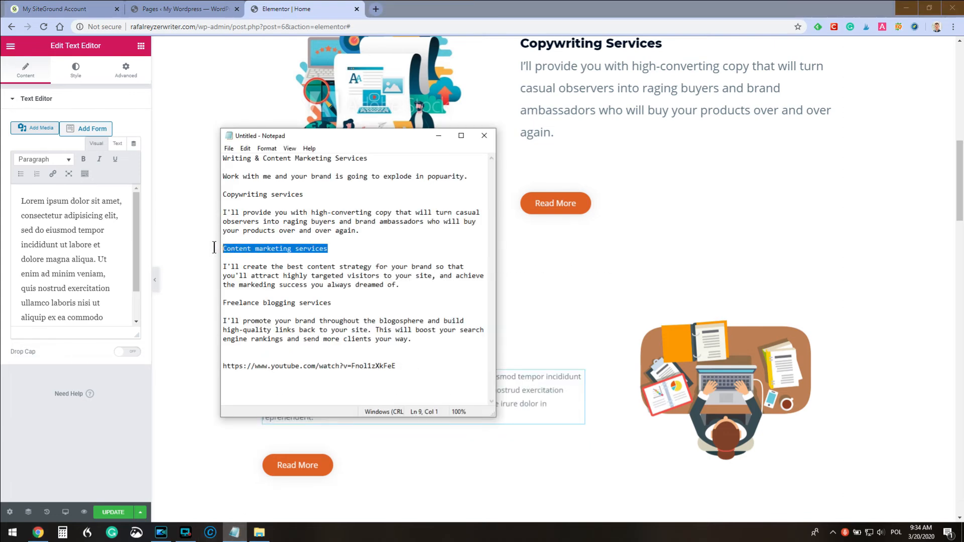
left_click(582, 279)
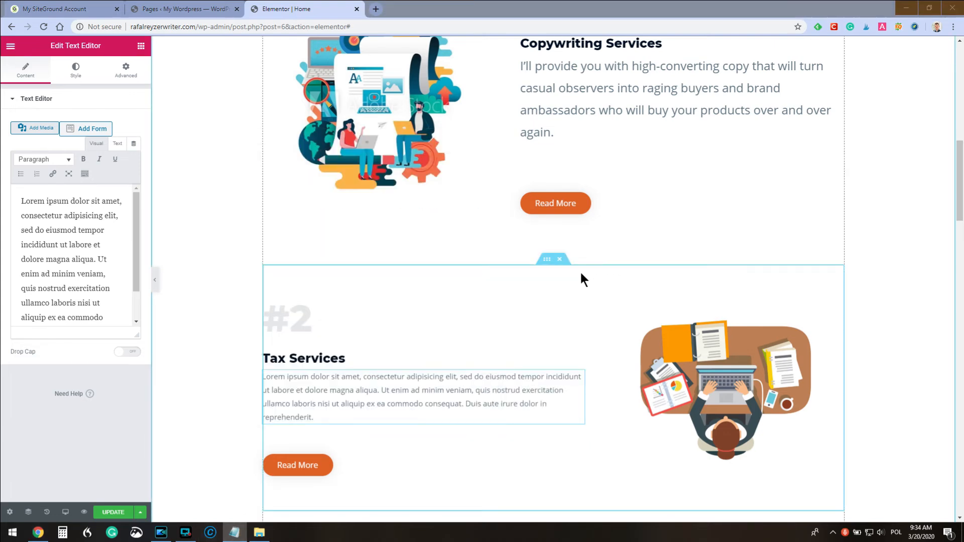
left_click(348, 359)
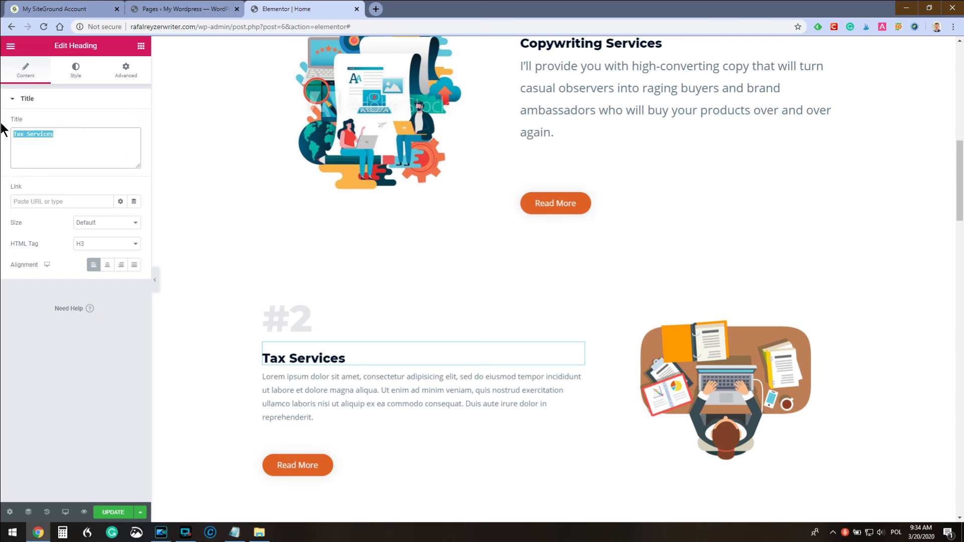
key("ctrl+v")
Replace the placeholder text under Content Marketing Services with the Notepad description beginning "I'll create the best content strategy for your brand"
left_click(411, 381)
scroll(408, 383, "down", 2)
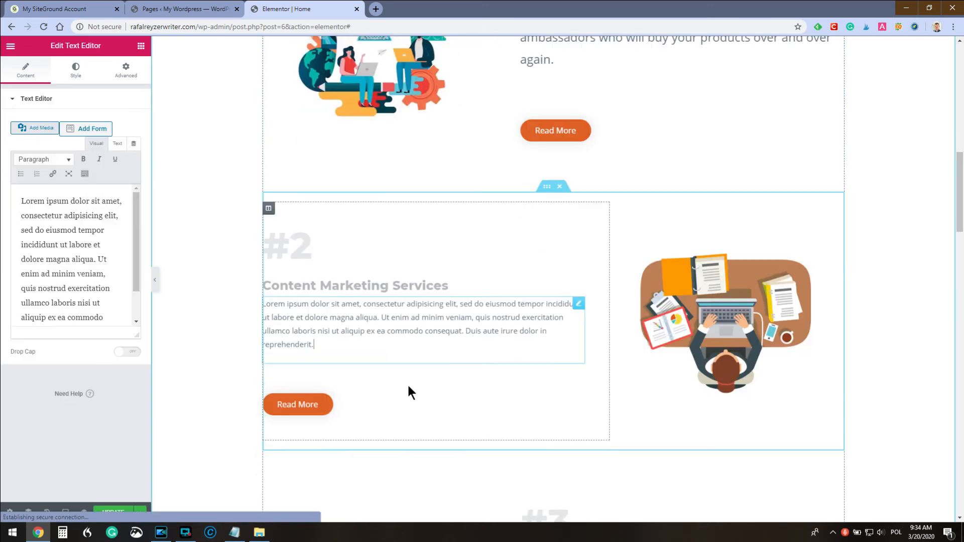
left_click(234, 532)
left_click_drag(412, 285, 213, 266)
key("ctrl+c")
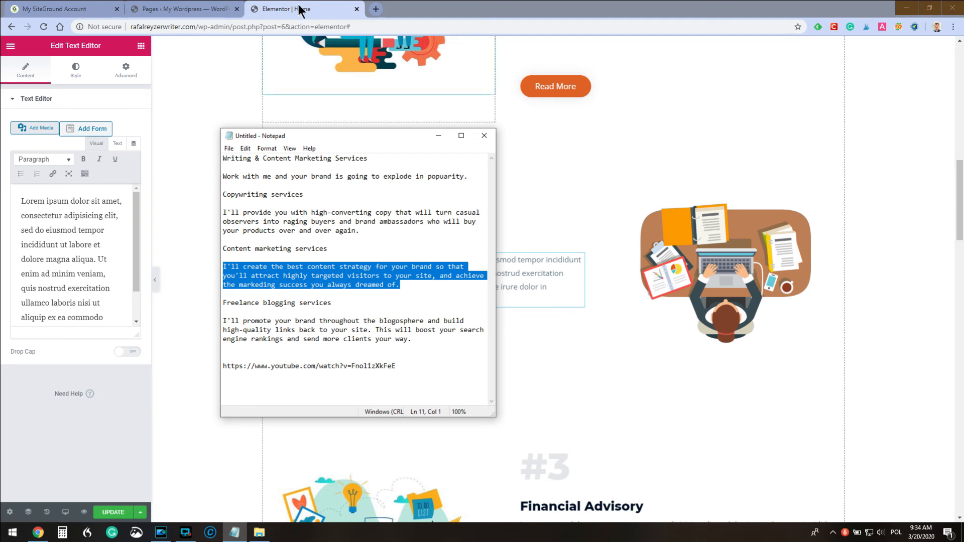
left_click(298, 10)
left_click(108, 306)
key("ctrl+a")
key("ctrl+v")
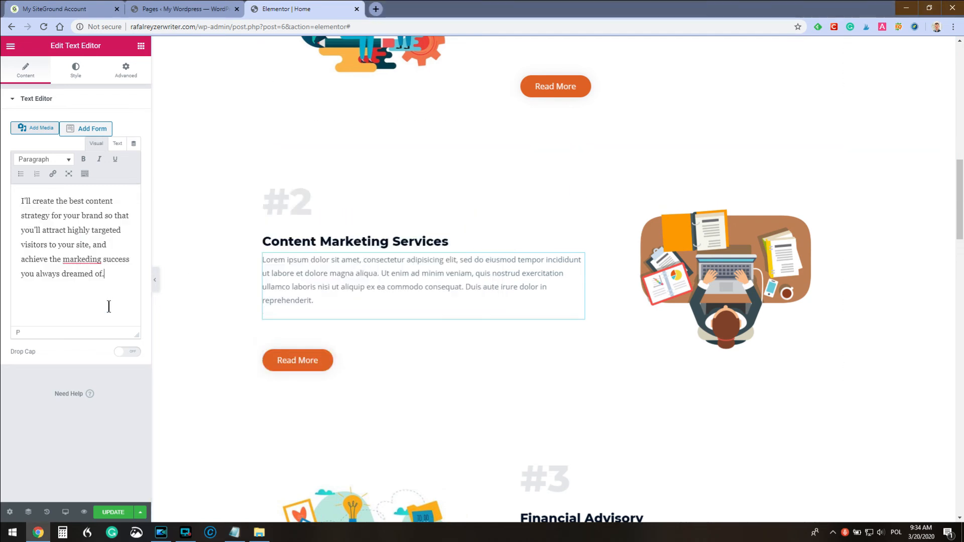
Set the font size of the Content Marketing Services description to 24 px
left_click(76, 75)
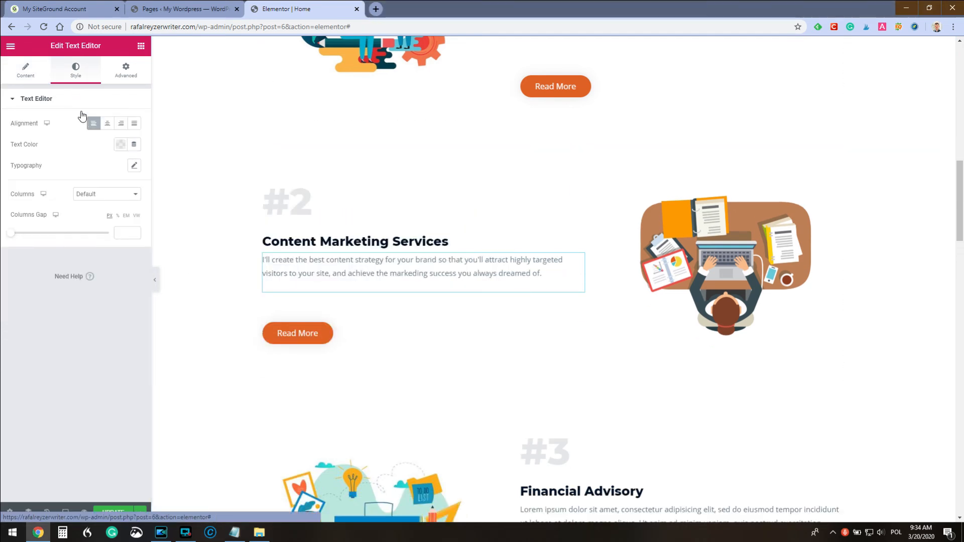
left_click(133, 166)
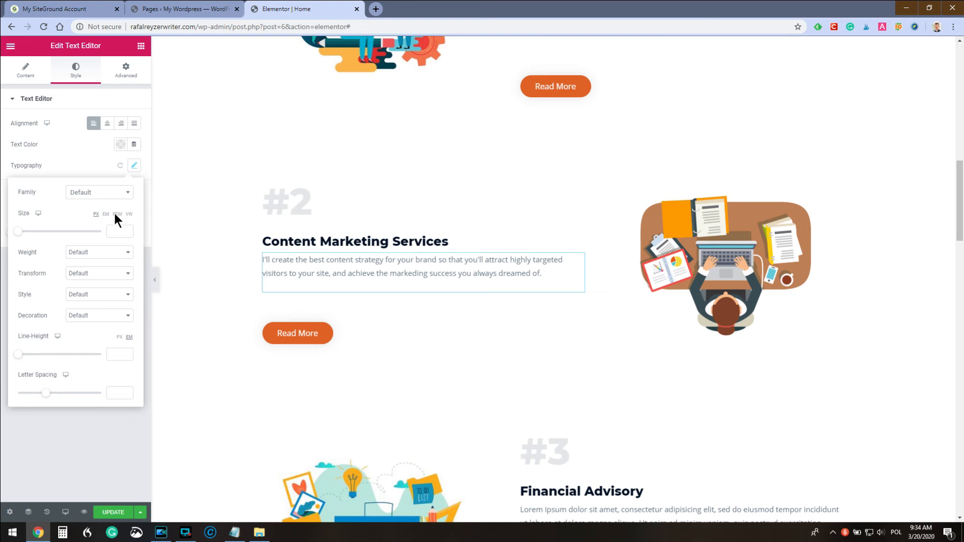
left_click_drag(19, 231, 27, 233)
scroll(323, 269, "up", 5)
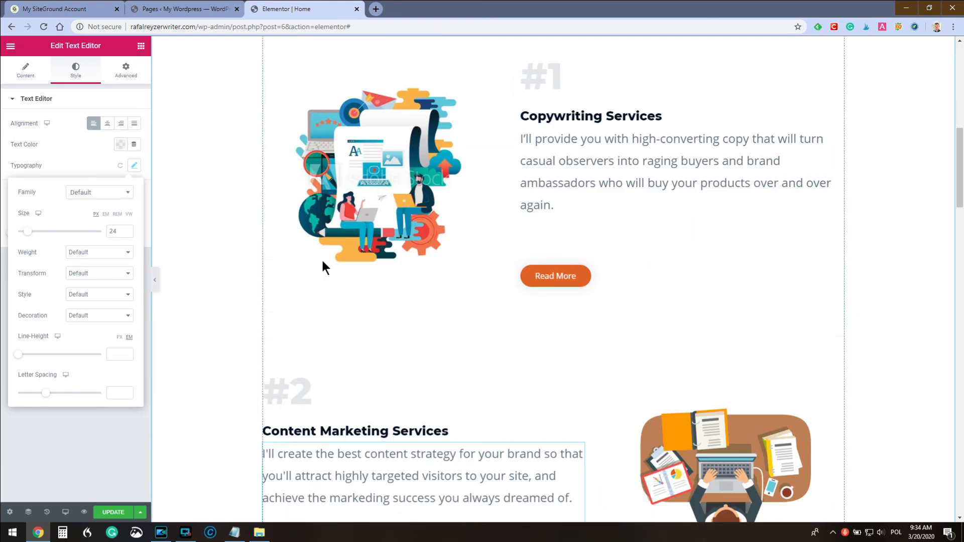
Replace the "Financial Advisory" heading under #3 with "Freelance blogging services", copied from the Notepad notes
scroll(226, 226, "down", 5)
scroll(259, 252, "down", 5)
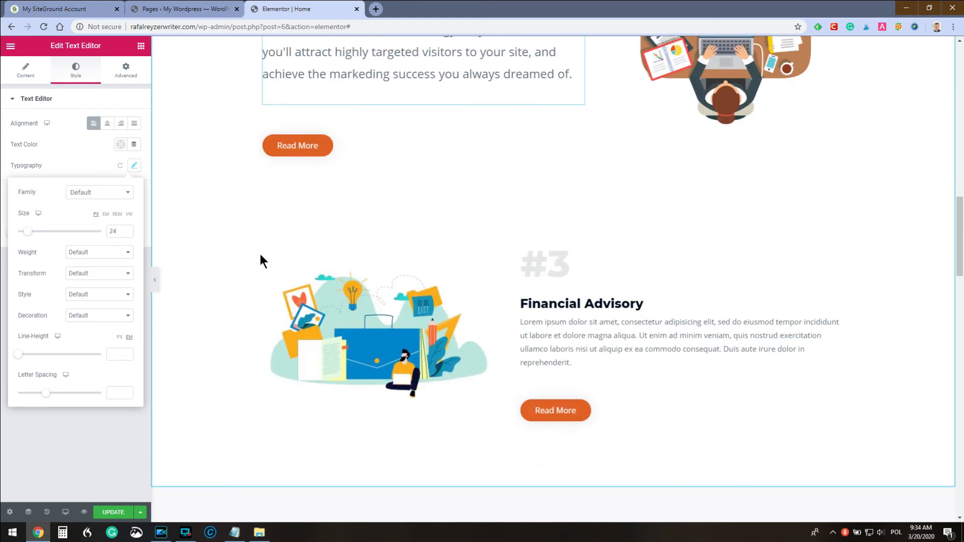
left_click(622, 304)
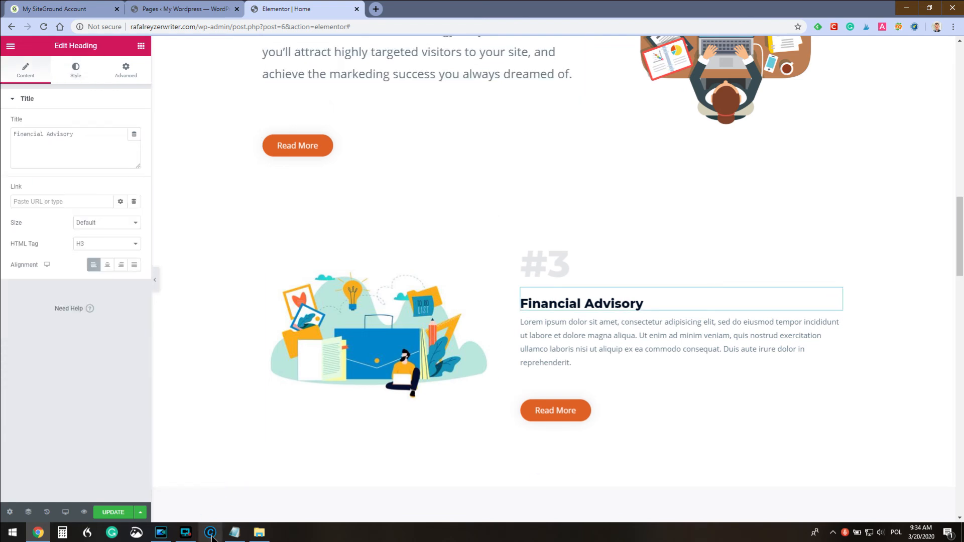
left_click(234, 532)
left_click(335, 304)
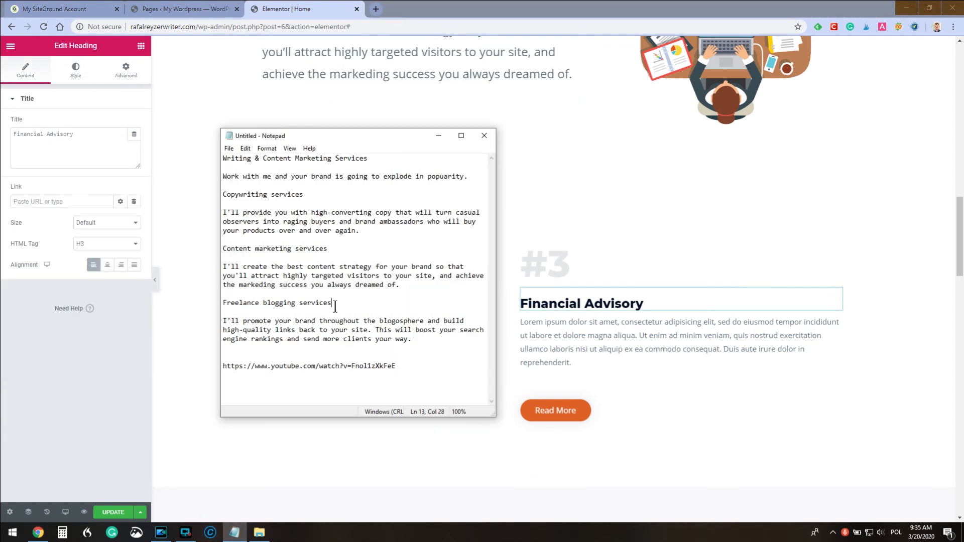
left_click_drag(218, 307, 220, 302)
key("ctrl+c")
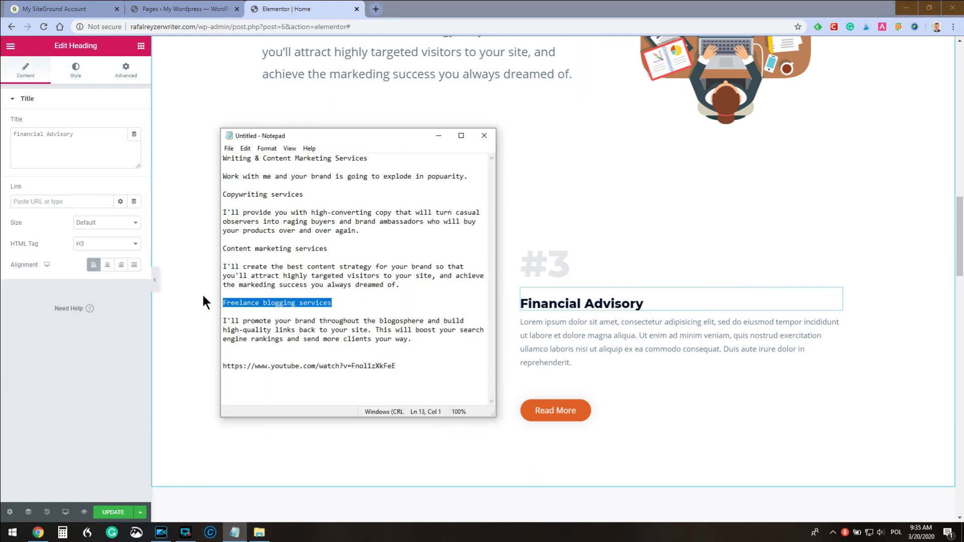
left_click(92, 132)
left_click_drag(89, 131, 17, 126)
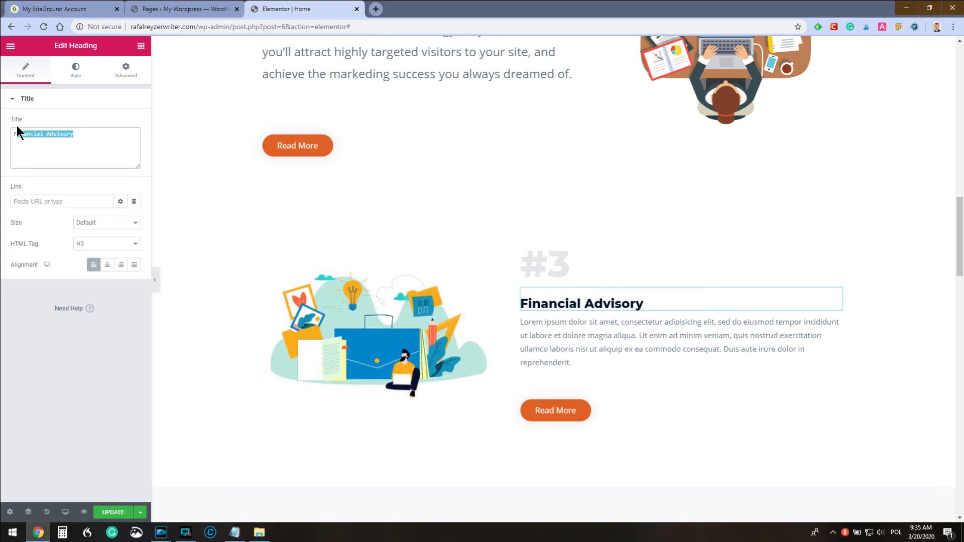
key("ctrl+v")
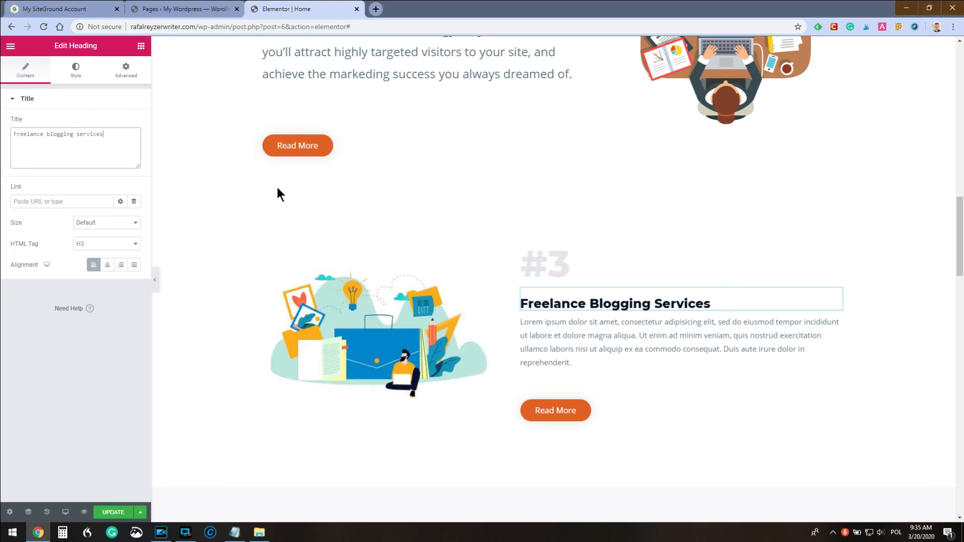
Replace the placeholder text under Freelance Blogging Services with the Notepad description beginning "I'll promote your brand throughout the blogosphere"
left_click(555, 333)
left_click(234, 531)
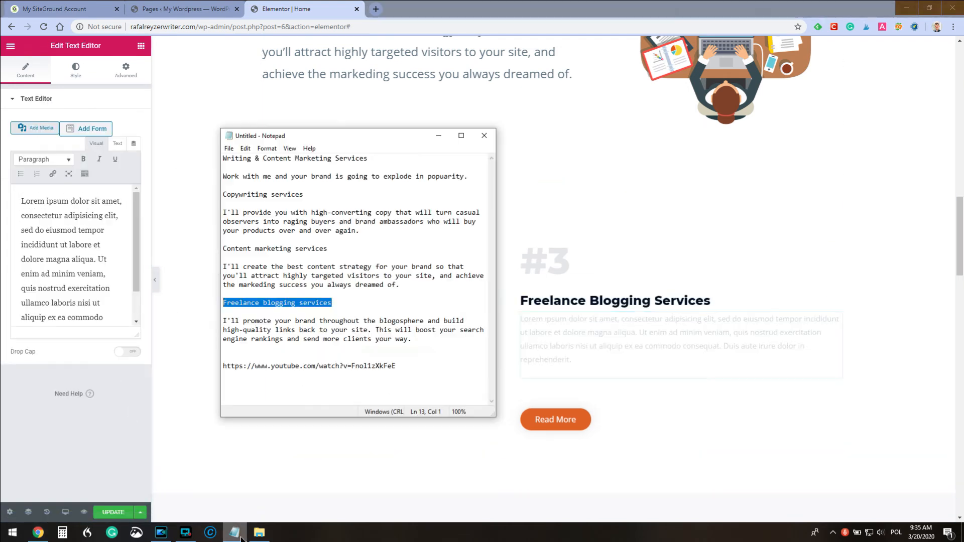
left_click_drag(296, 344, 225, 320)
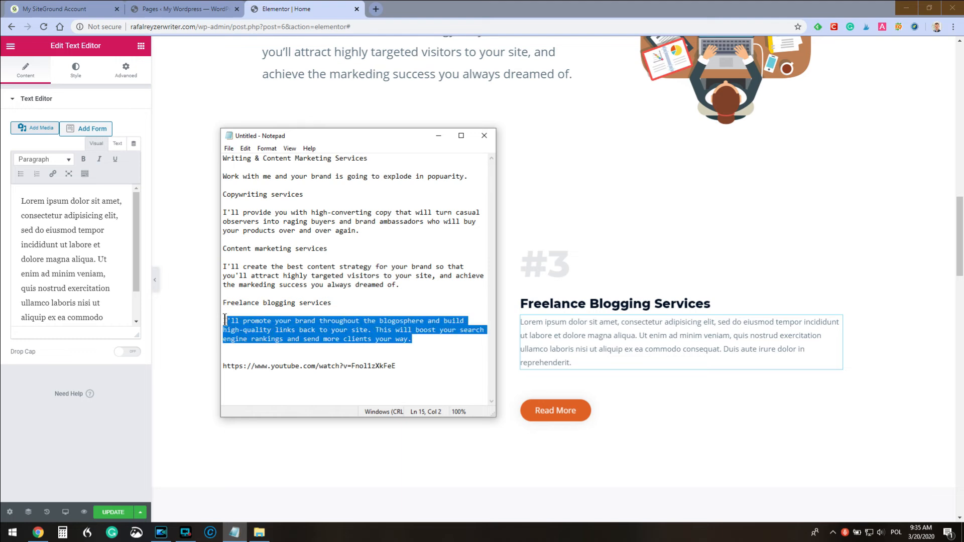
left_click(88, 246)
key("ctrl+a")
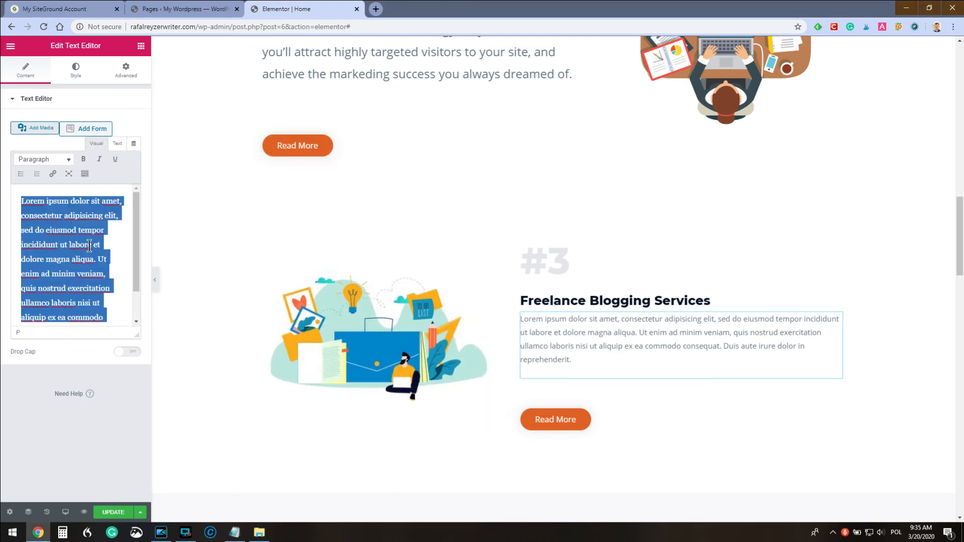
type("I'll promote your brand throughout the blogosphere and build high-quality links back to your site. This will boost your search engine rankings and send more clients your way.")
Set the font size of the Freelance Blogging Services description to 24 px
left_click(76, 71)
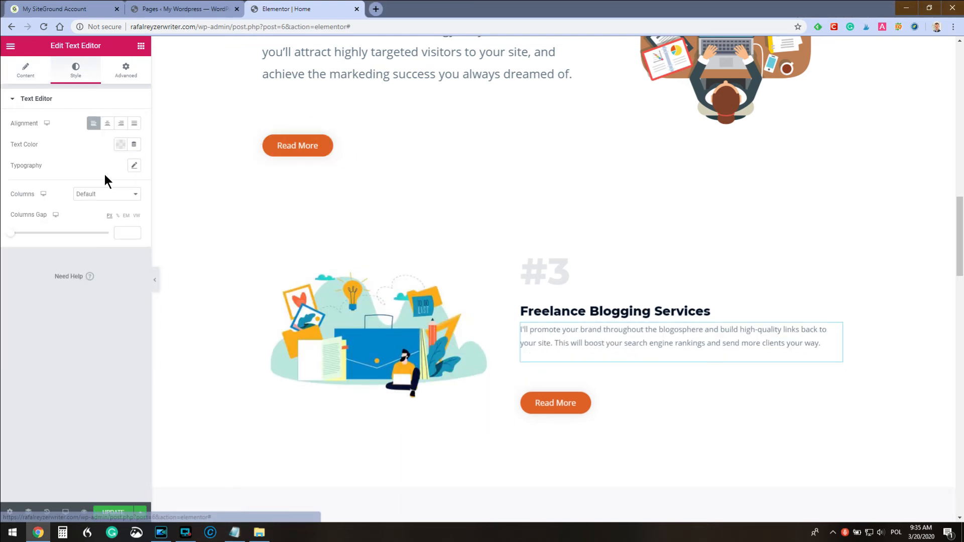
left_click(133, 165)
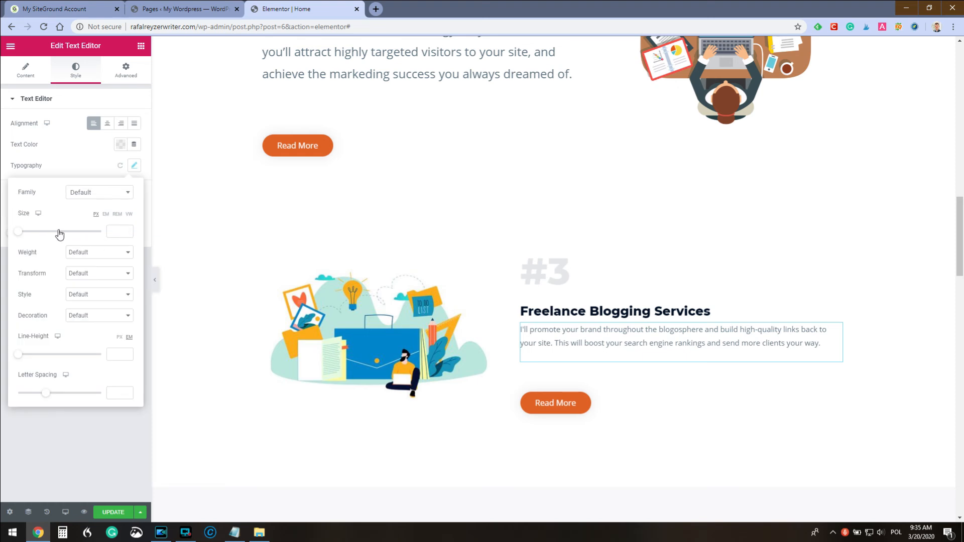
left_click_drag(19, 235, 28, 237)
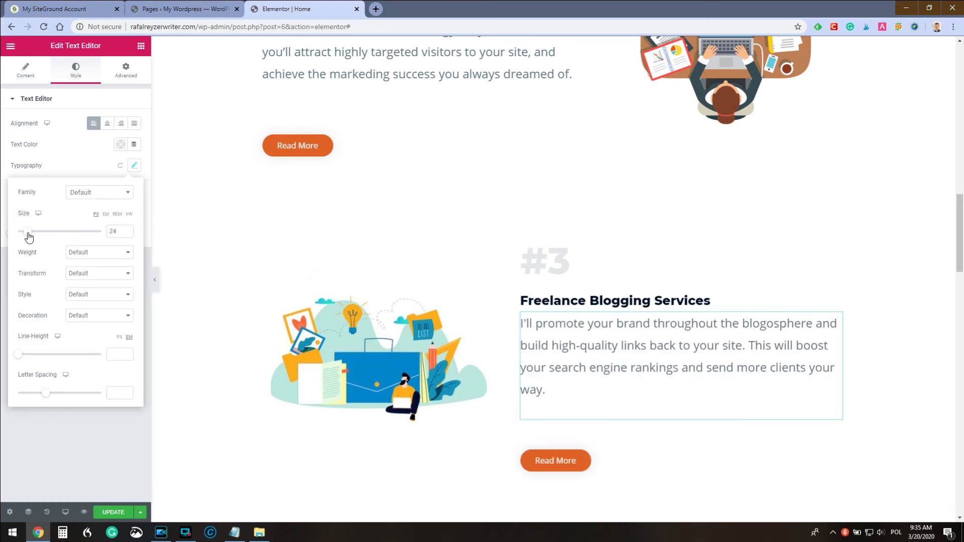
Review the page's hero and the three edited service blocks for overall look and consistency
scroll(376, 269, "up", 20)
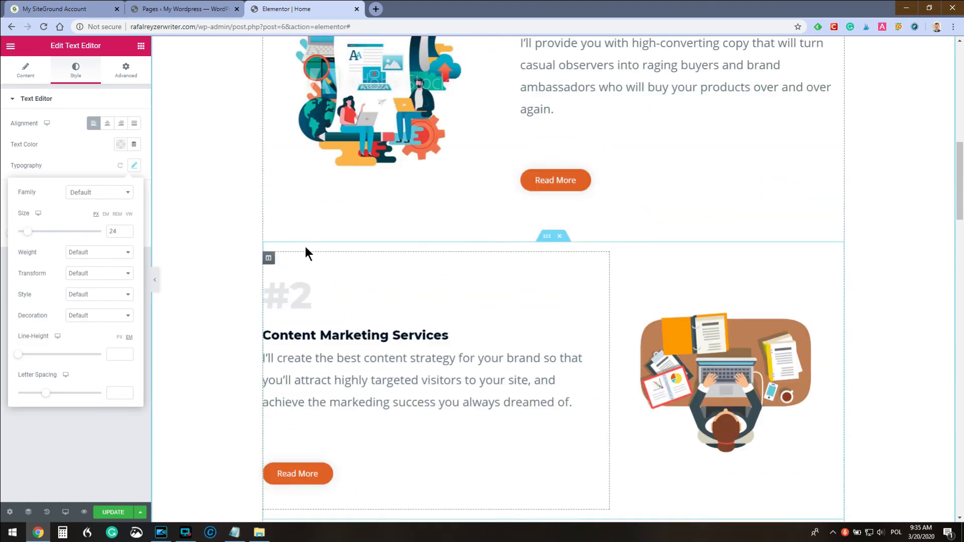
scroll(271, 154, "down", 9)
scroll(442, 145, "up", 9)
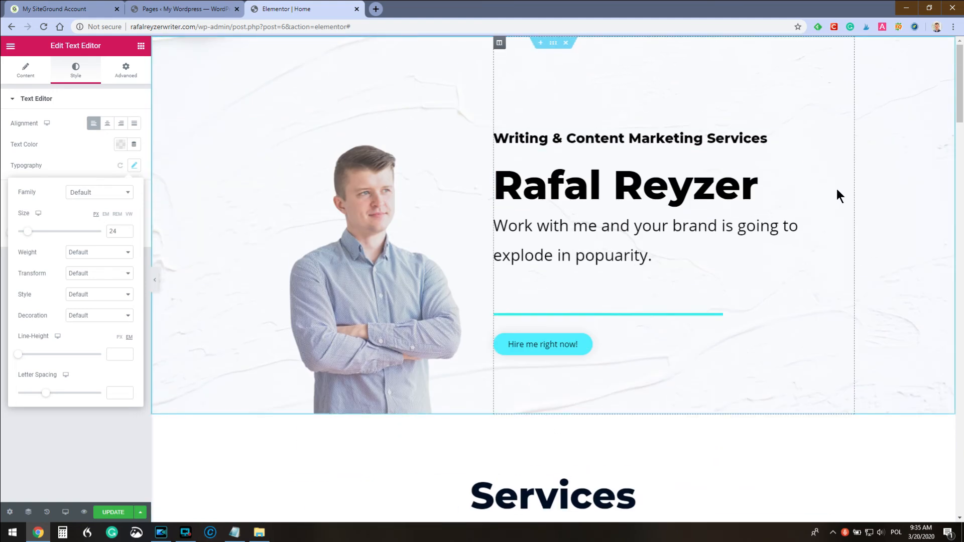
scroll(836, 189, "down", 15)
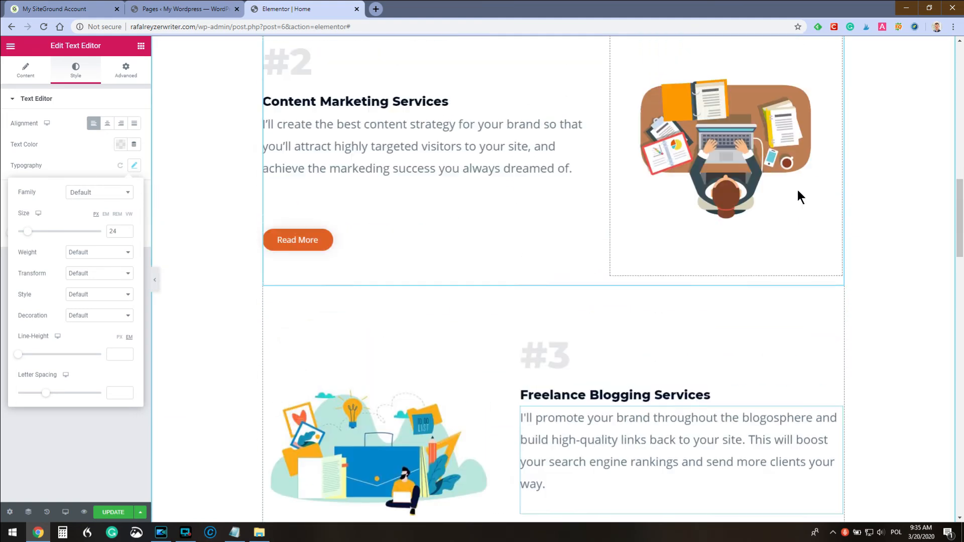
scroll(306, 346, "up", 15)
scroll(266, 281, "up", 1)
scroll(255, 242, "down", 7)
scroll(255, 243, "up", 7)
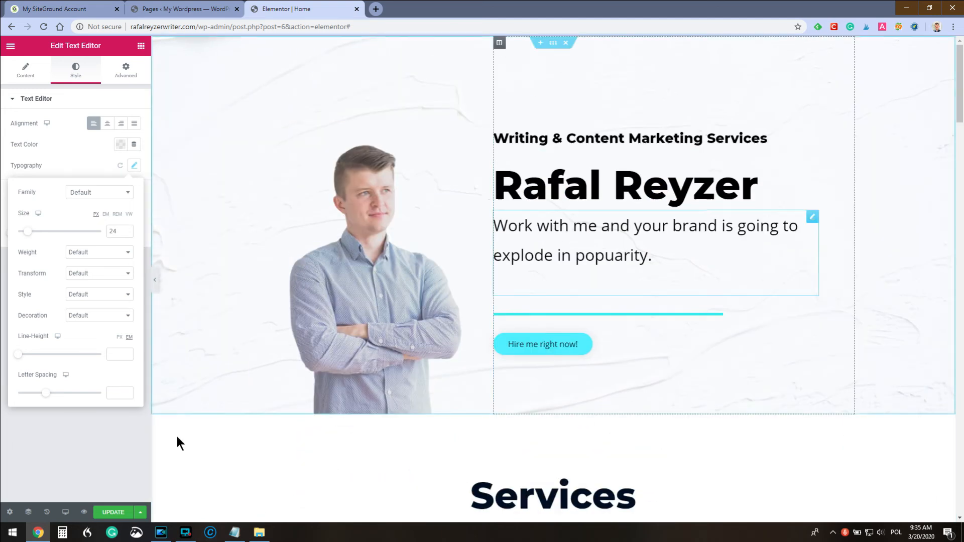
scroll(427, 337, "down", 5)
scroll(427, 336, "down", 7)
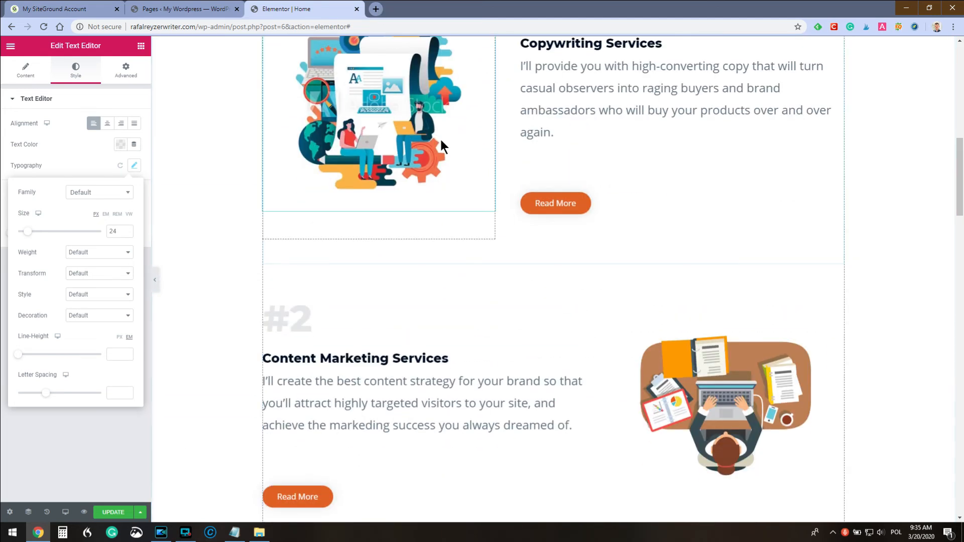
scroll(441, 141, "down", 7)
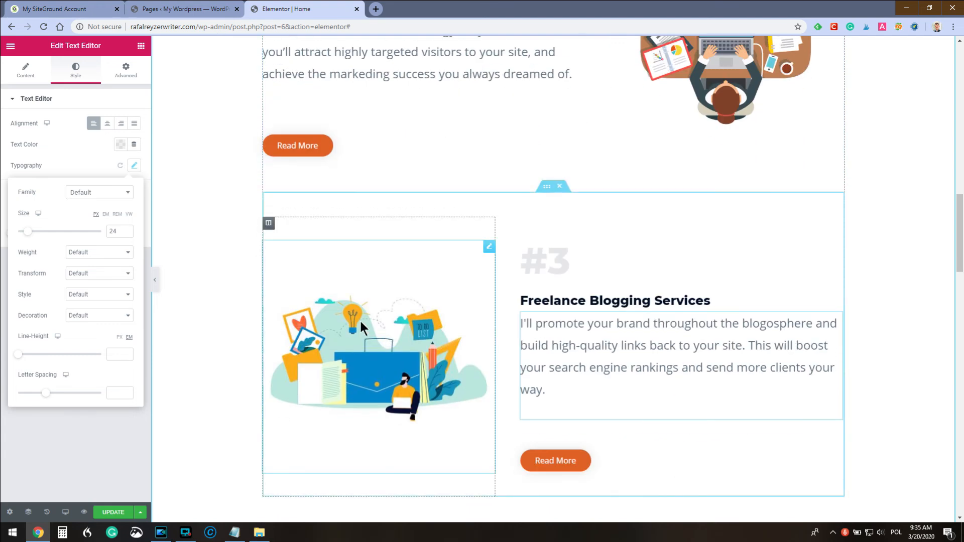
Change the "Accurate Record Keeping" heading under Why Choose Me to "Fantastic content marketing services"
scroll(359, 319, "down", 8)
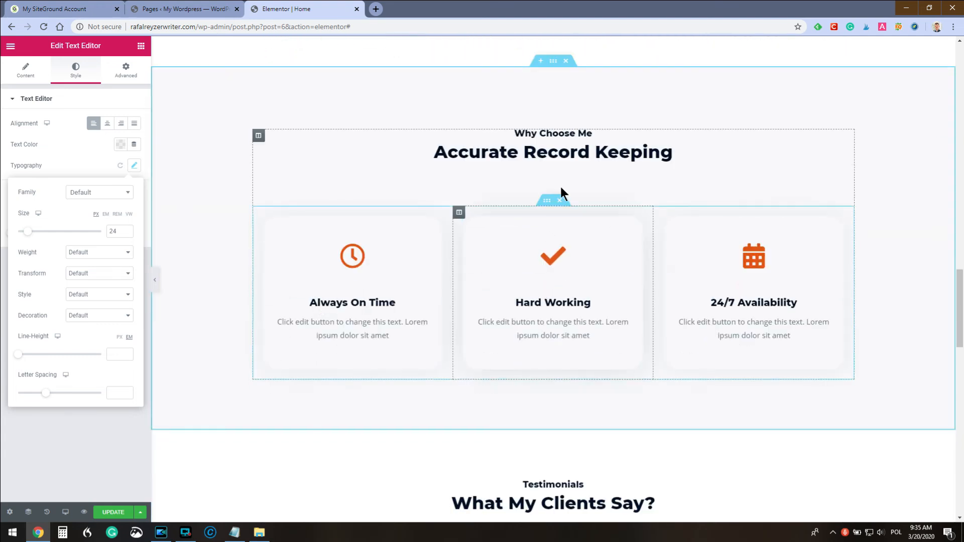
left_click(672, 152)
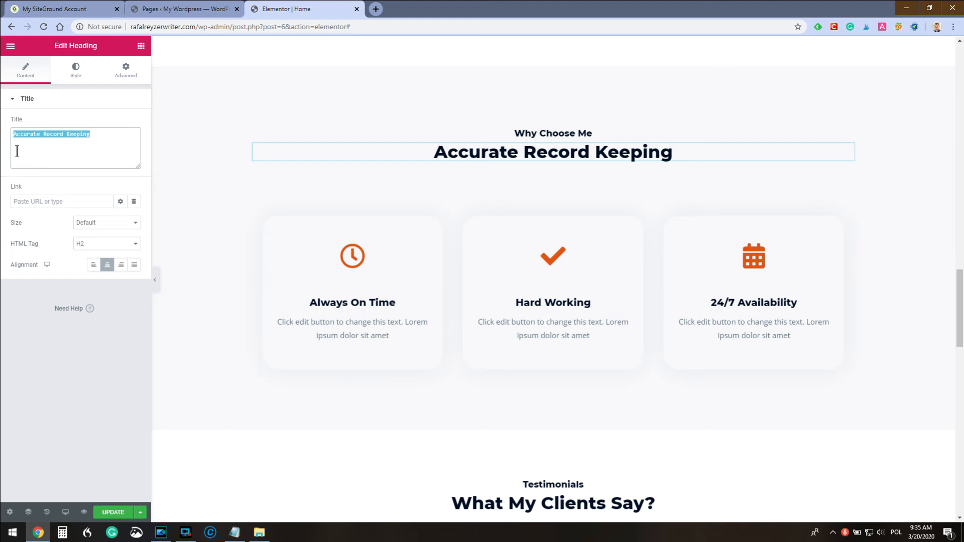
type("Fantastic content marketing ")
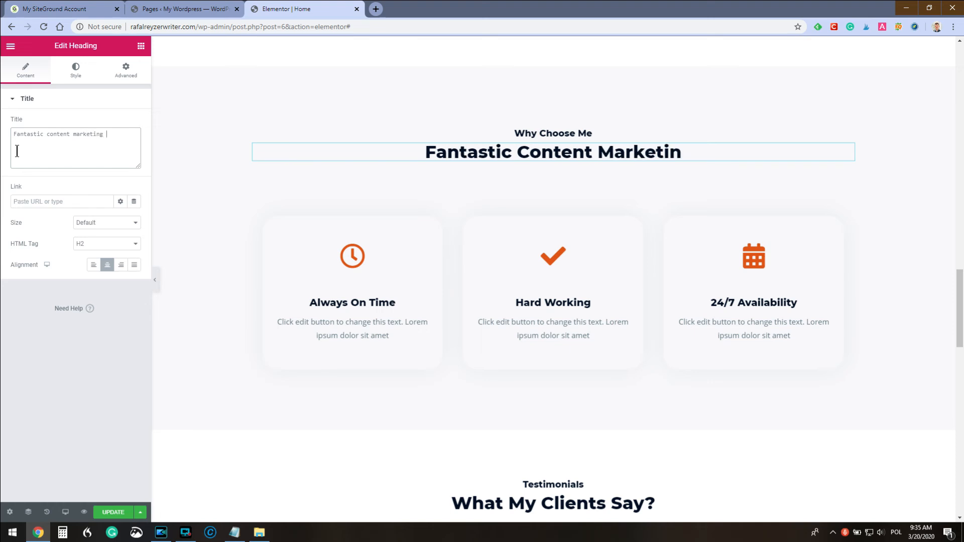
type("services")
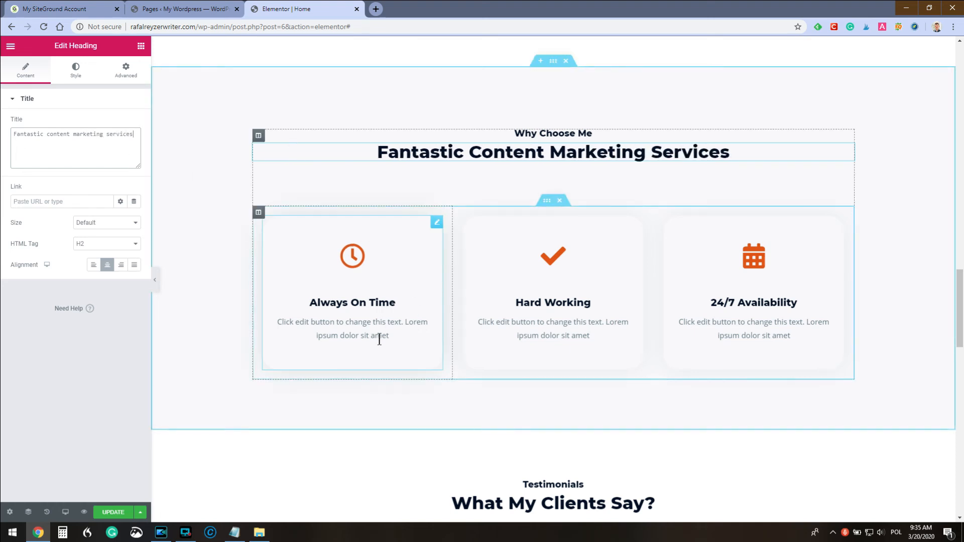
Clear the placeholder descriptions from the Always On Time, Hard Working and 24/7 Availability icon boxes
left_click(361, 339)
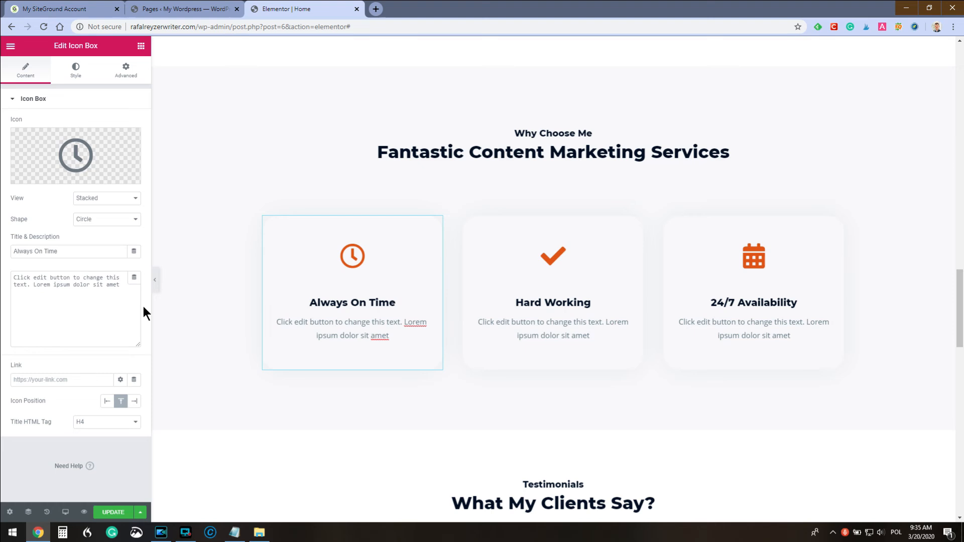
key("ctrl+a")
key("BackSpace")
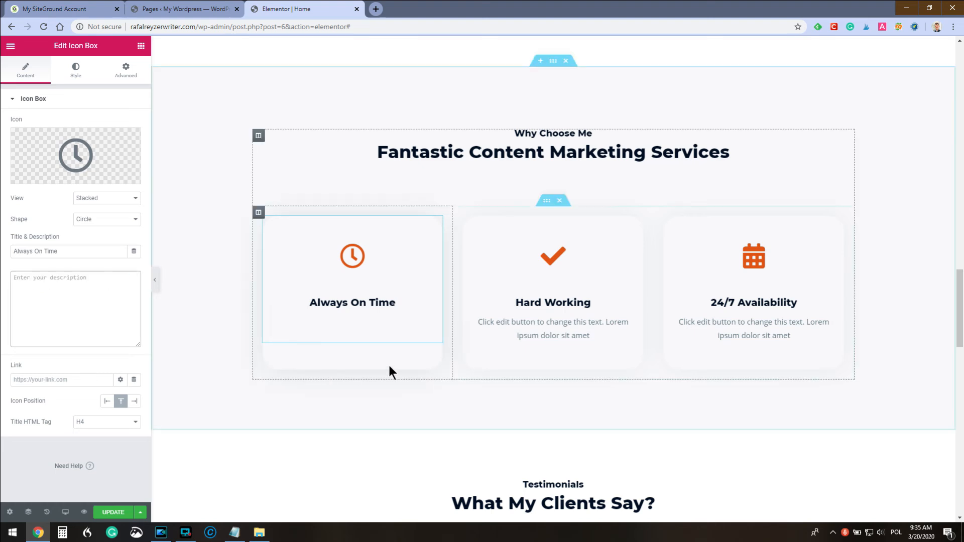
left_click(542, 336)
key("ctrl+a")
key("BackSpace")
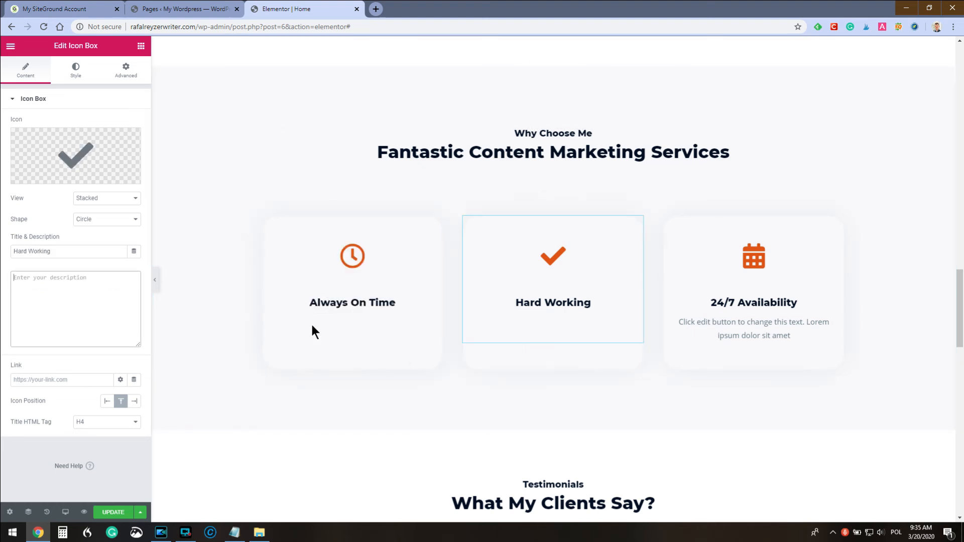
left_click(725, 318)
left_click(96, 299)
key("ctrl+a")
key("BackSpace")
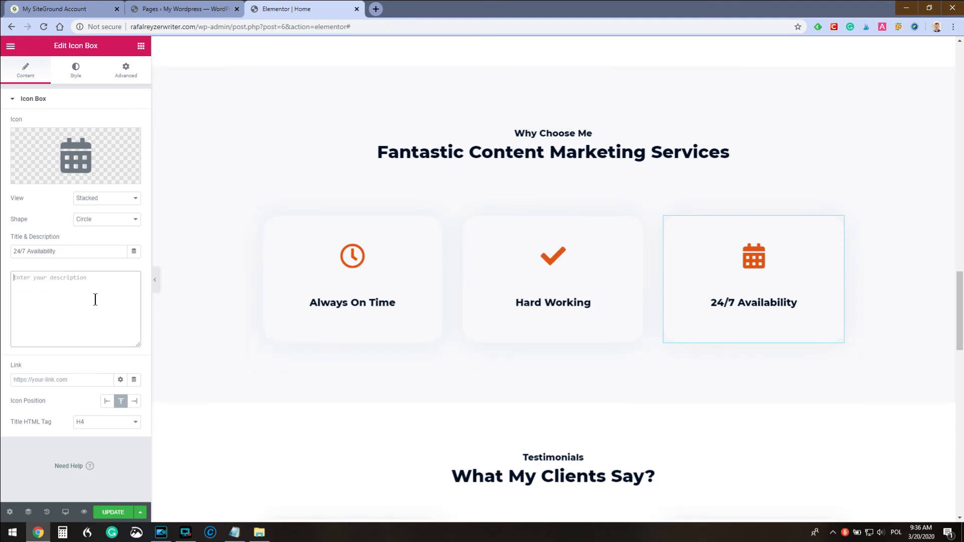
Examine the client logo carousel's gallery and the media library images available for it, leaving the carousel as is
scroll(555, 107, "down", 7)
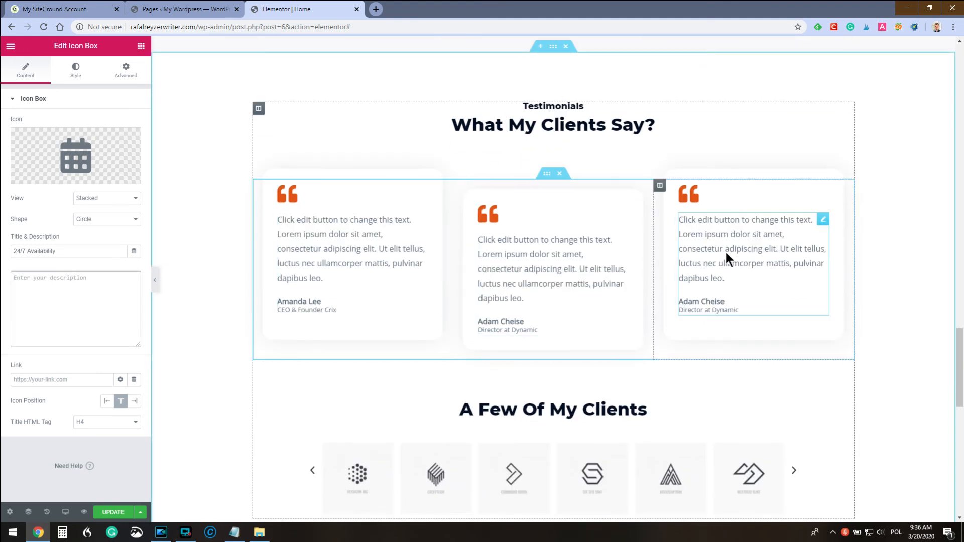
scroll(390, 228, "down", 2)
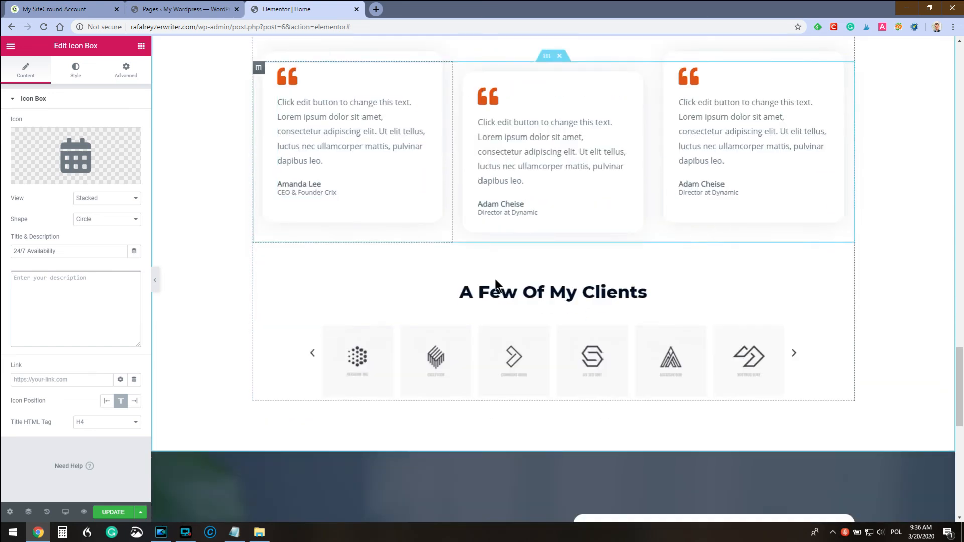
left_click(494, 328)
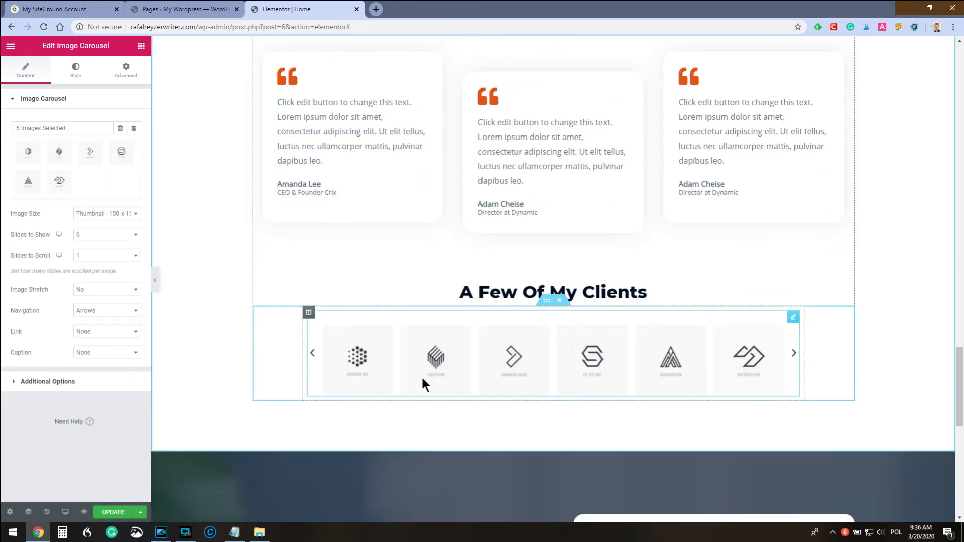
left_click(132, 146)
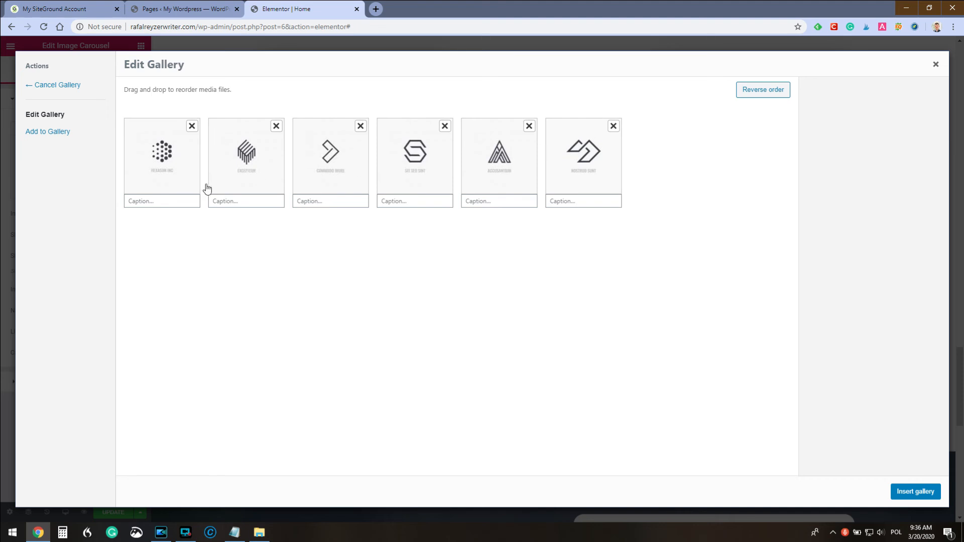
left_click(70, 131)
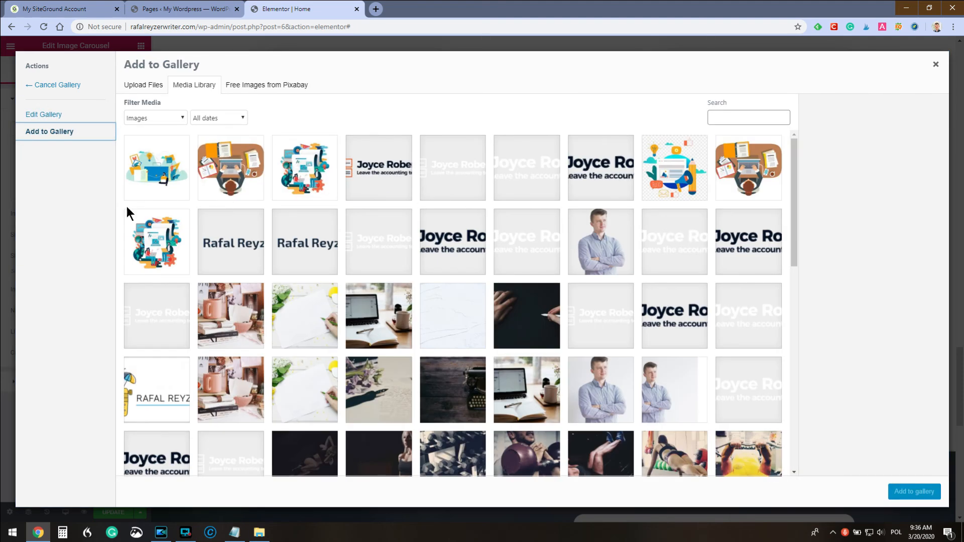
left_click(937, 66)
Replace the woman's photo beside the Request A Quote form with the cut-out photo of the man in a blue shirt
scroll(434, 273, "down", 10)
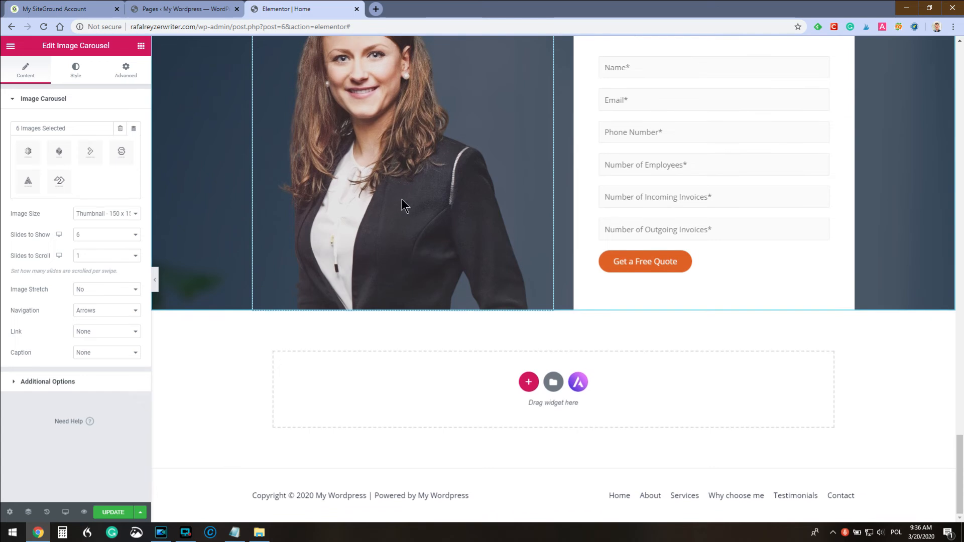
scroll(415, 332, "up", 2)
left_click(365, 253)
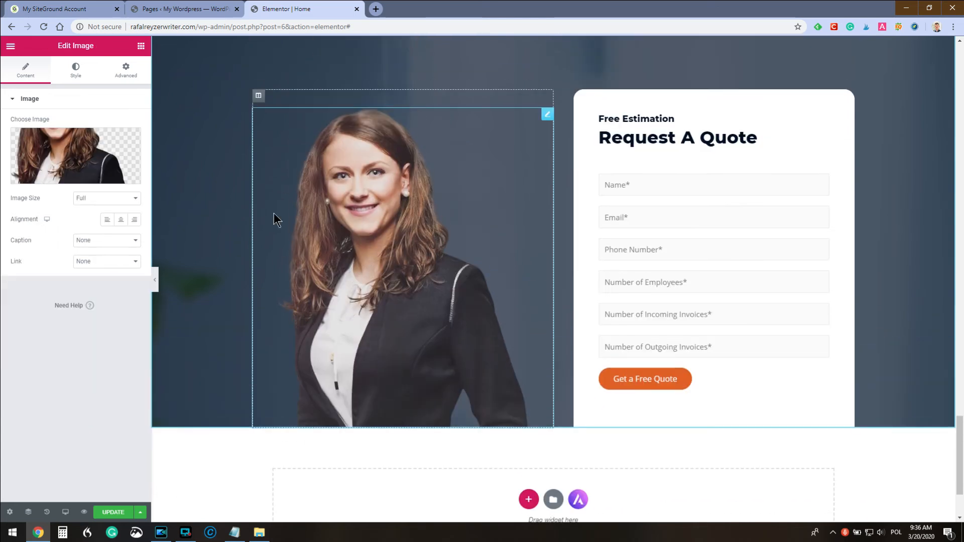
left_click(79, 146)
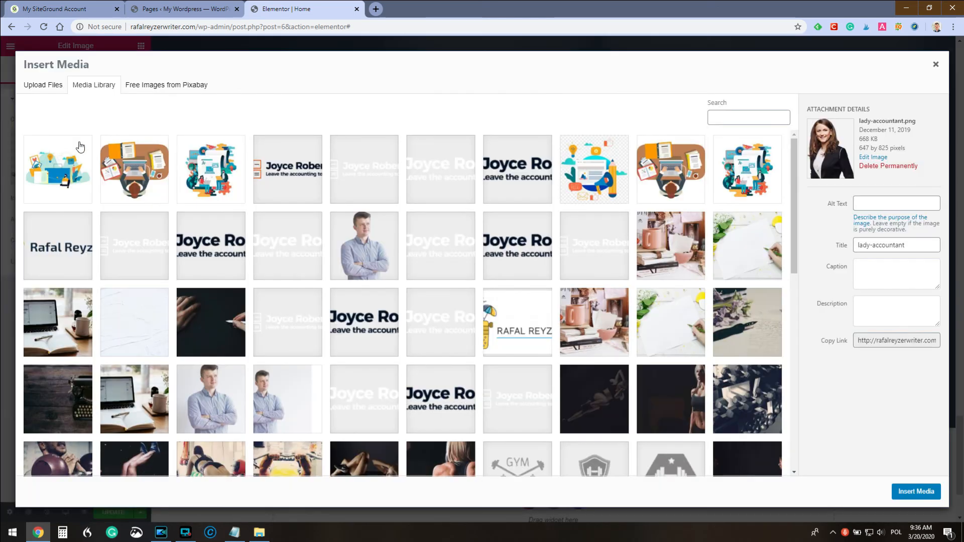
left_click(356, 248)
left_click(923, 496)
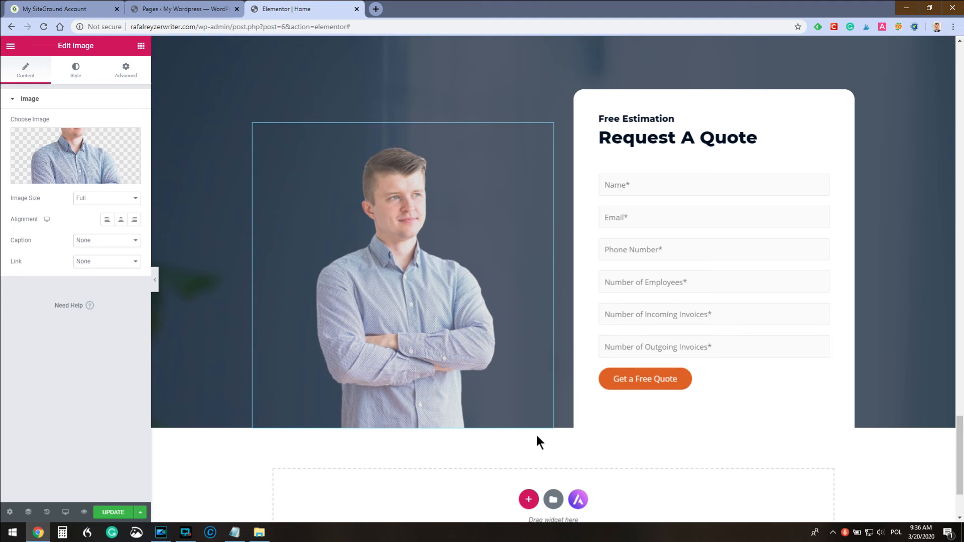
Remove the background image from the Request A Quote section
scroll(539, 408, "up", 2)
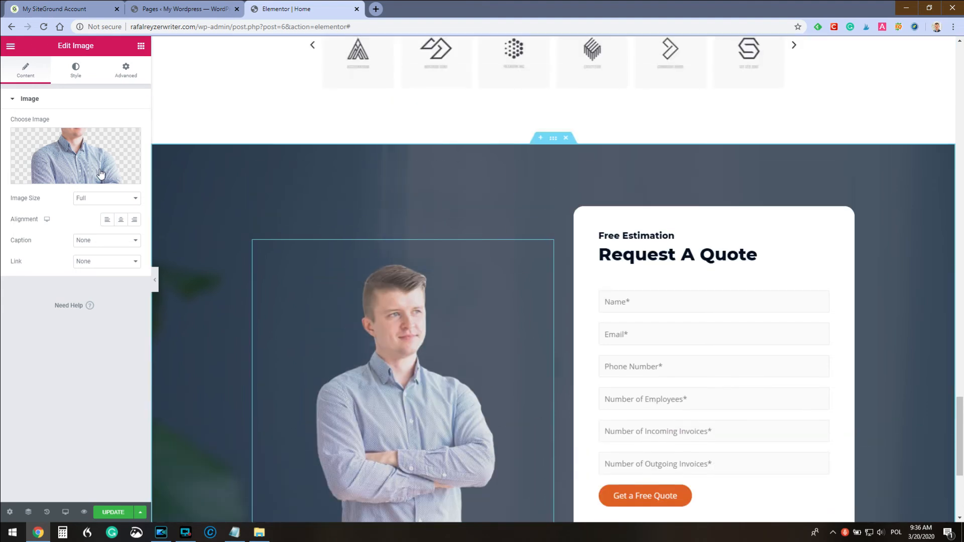
left_click(76, 70)
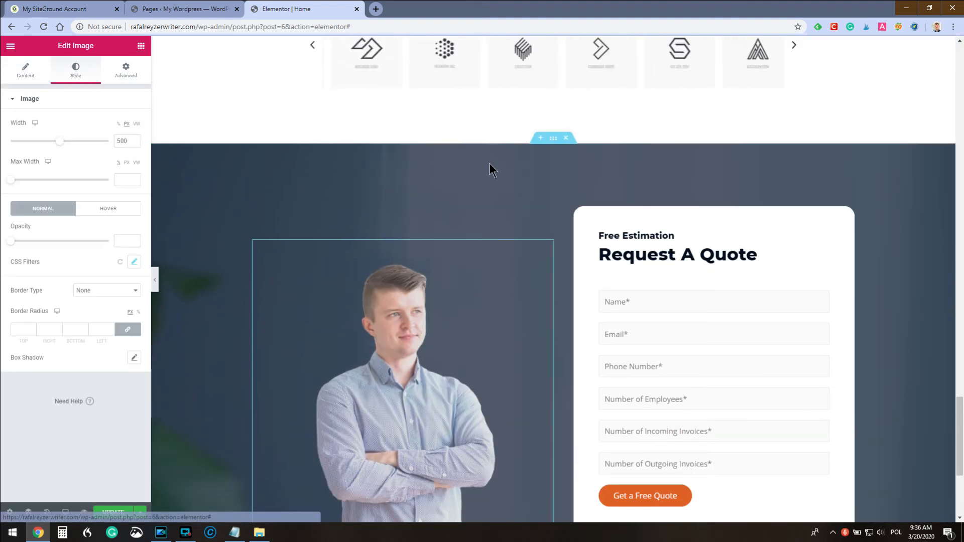
left_click(553, 137)
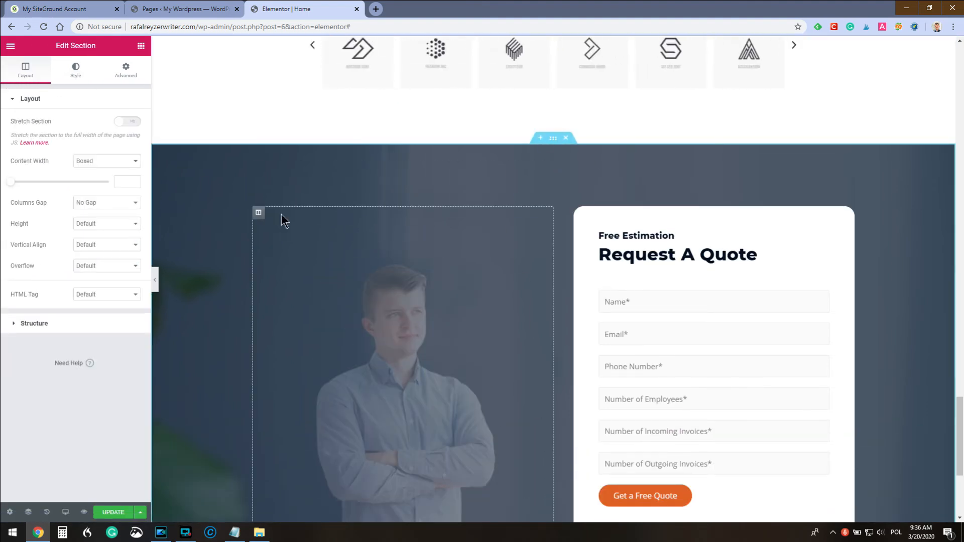
left_click(76, 70)
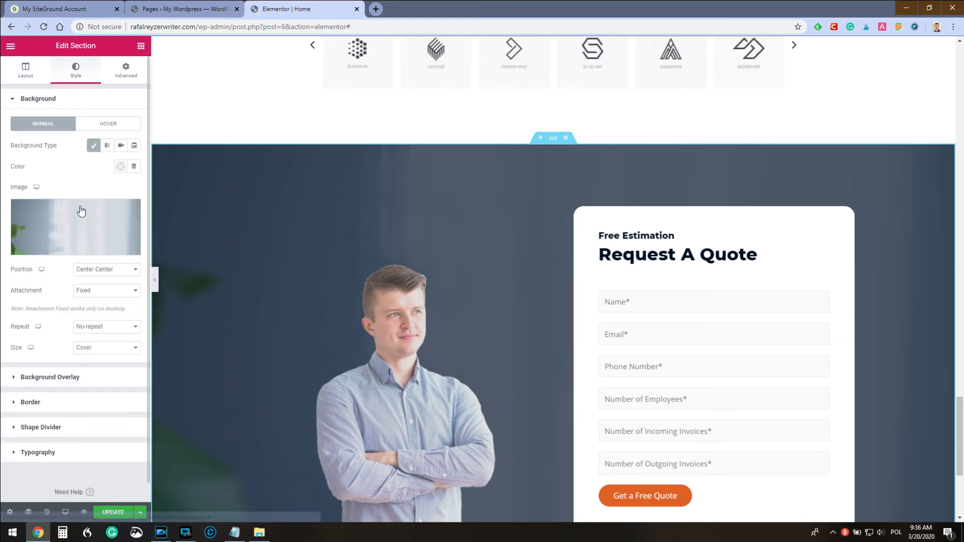
left_click(130, 209)
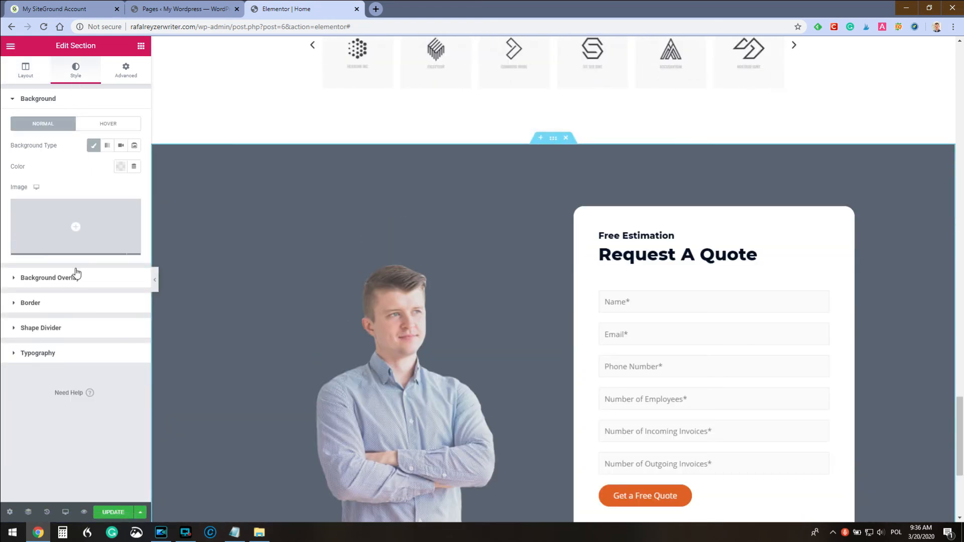
Set the Request A Quote section's background overlay color to white, #FFFFFF
left_click(54, 278)
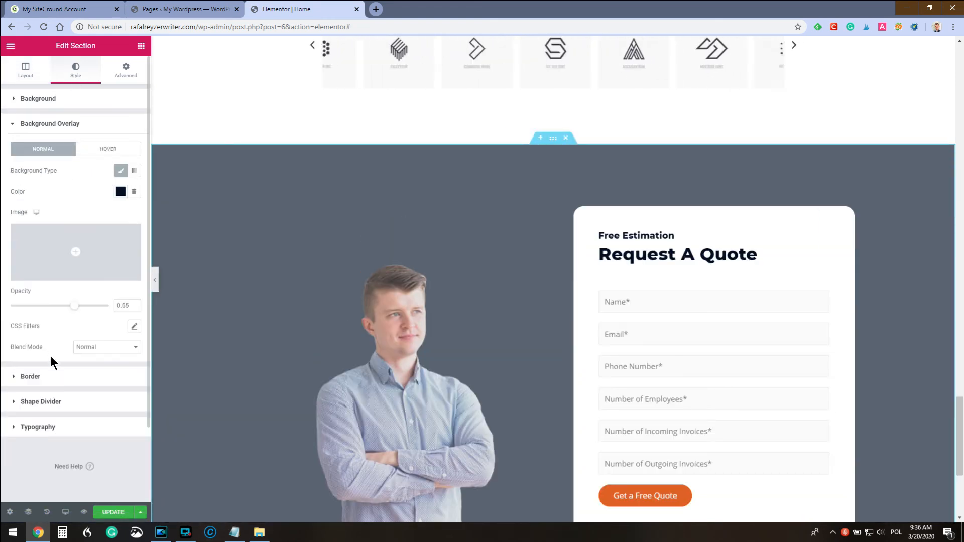
left_click(121, 195)
left_click_drag(123, 261, 53, 222)
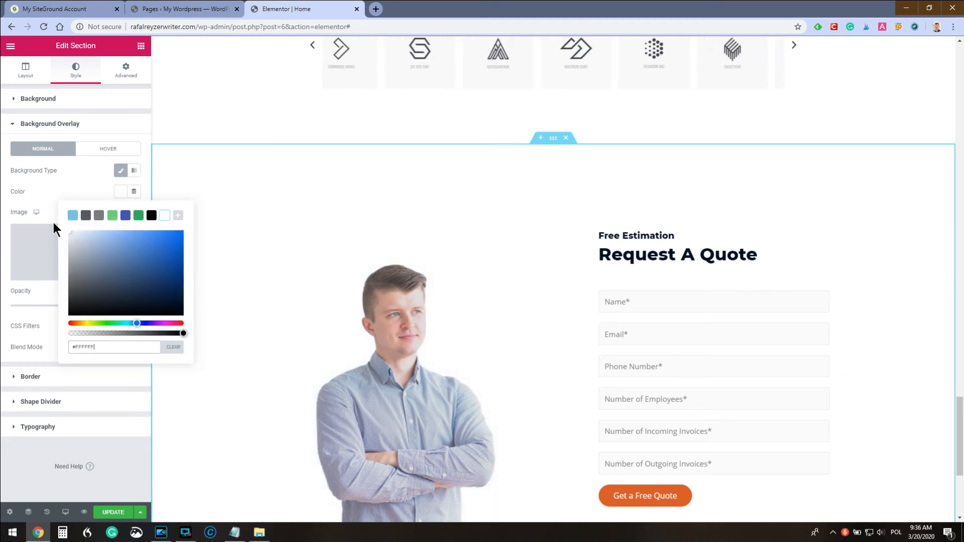
left_click(71, 163)
Set background-11.jpg from the media library as the Request A Quote section's background image and check how it looks
left_click(69, 102)
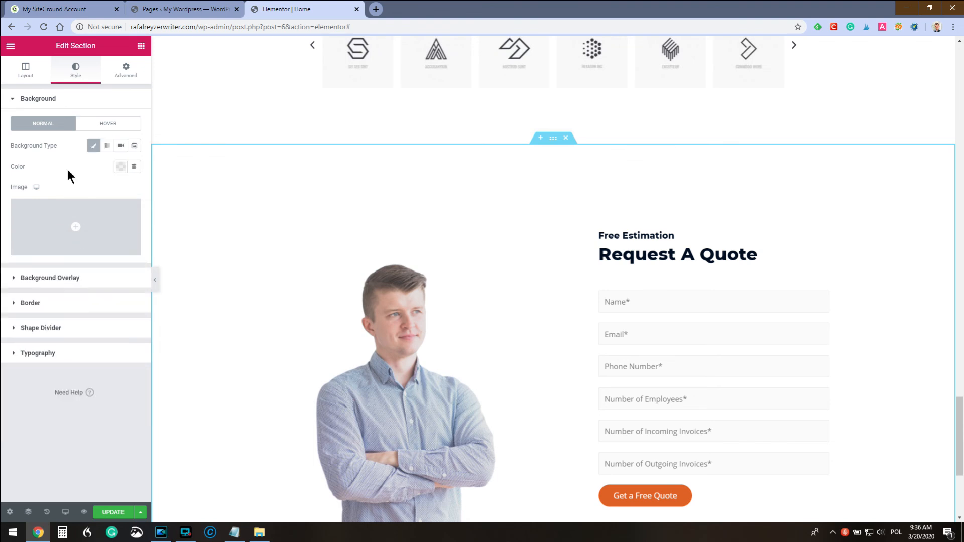
left_click(73, 227)
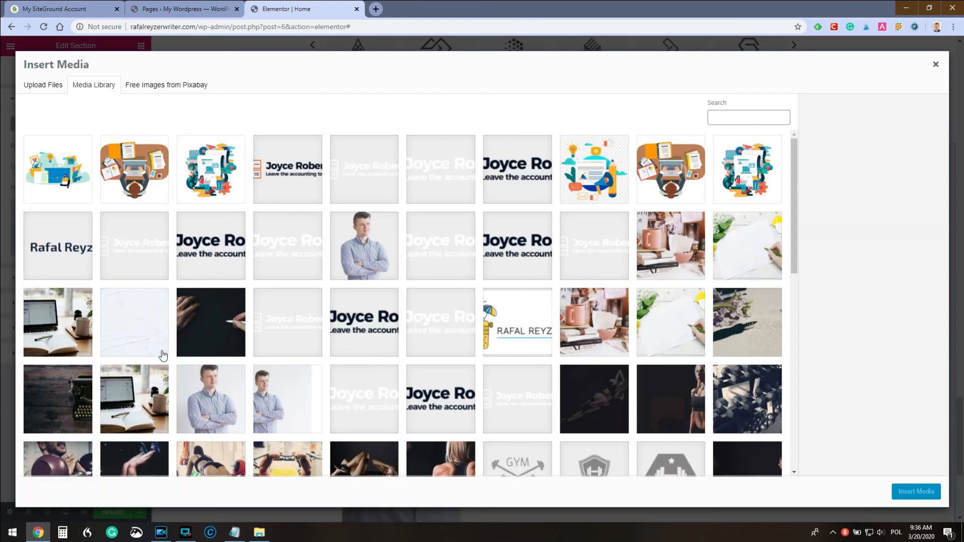
left_click(214, 325)
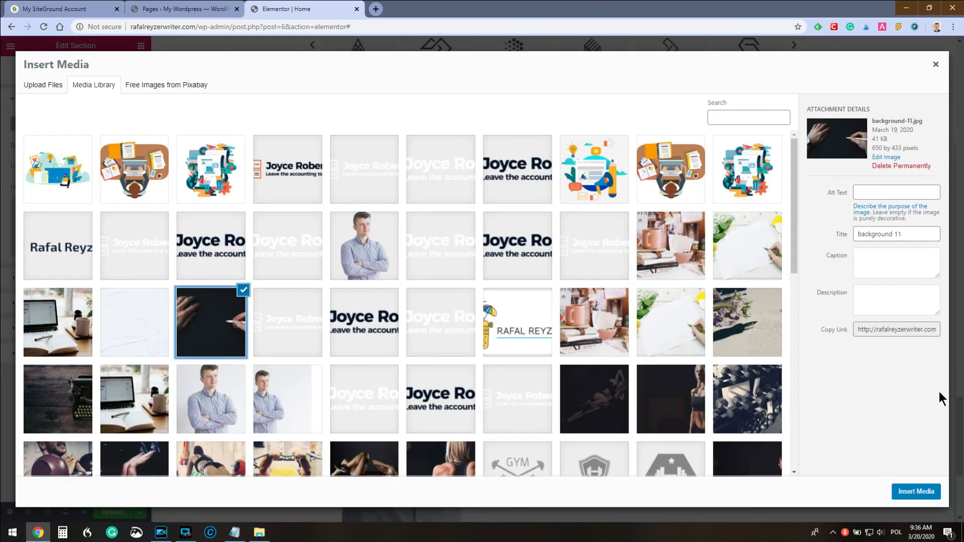
left_click(926, 494)
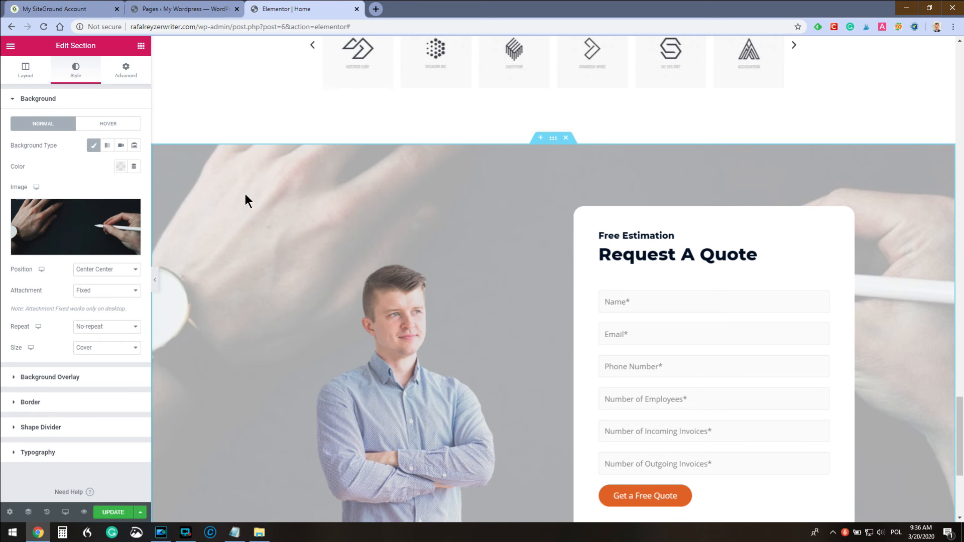
scroll(245, 194, "down", 5)
scroll(254, 200, "up", 7)
scroll(344, 252, "down", 5)
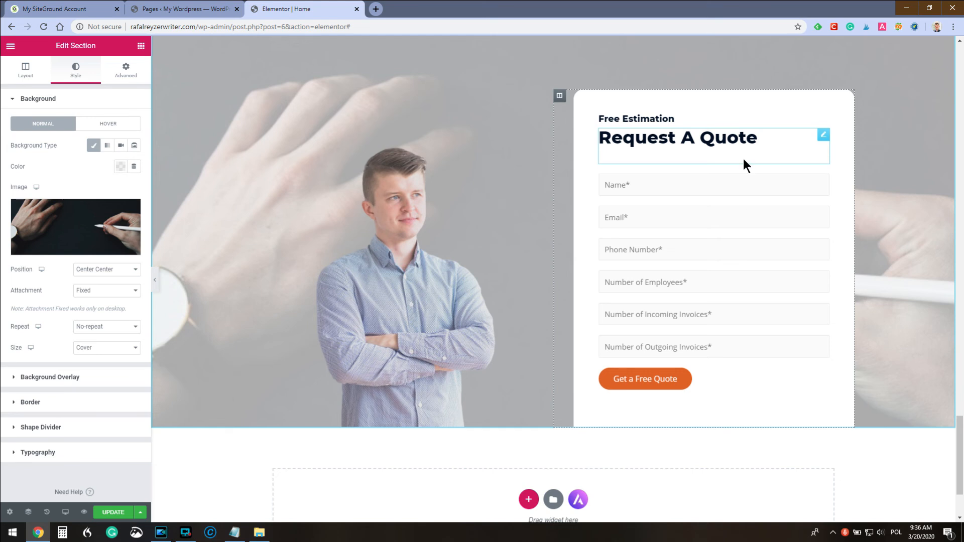
Examine the list of installed plugins in the WordPress dashboard
left_click(151, 9)
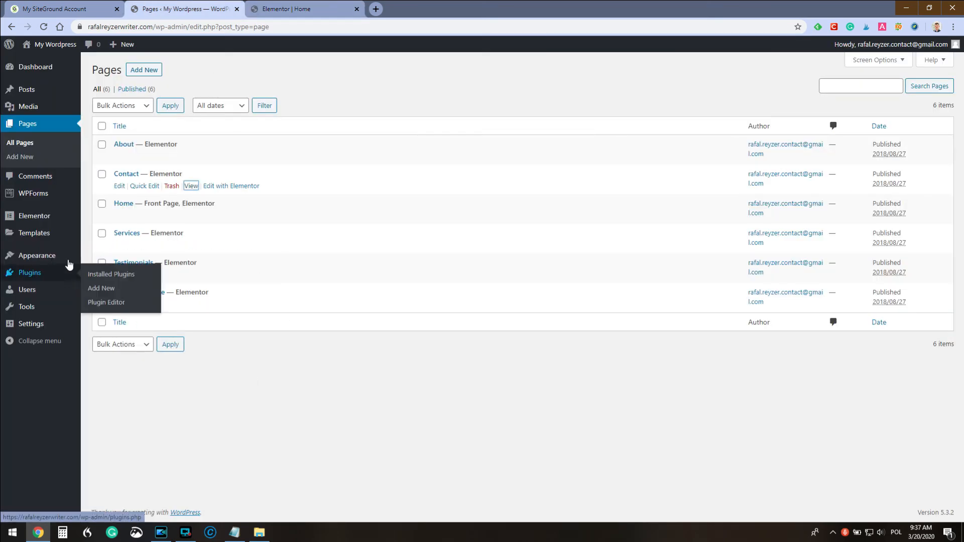
mouse_move(57, 280)
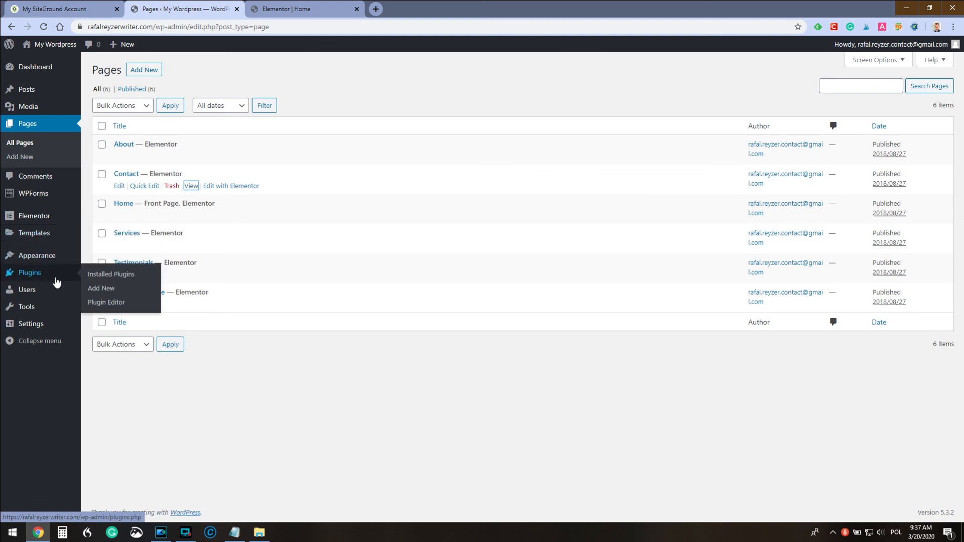
left_click(98, 276)
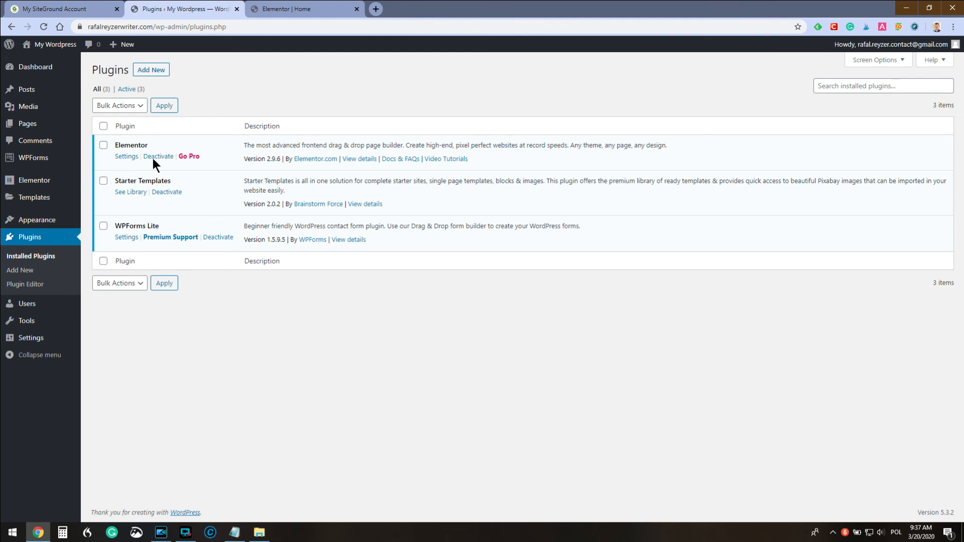
left_click(279, 9)
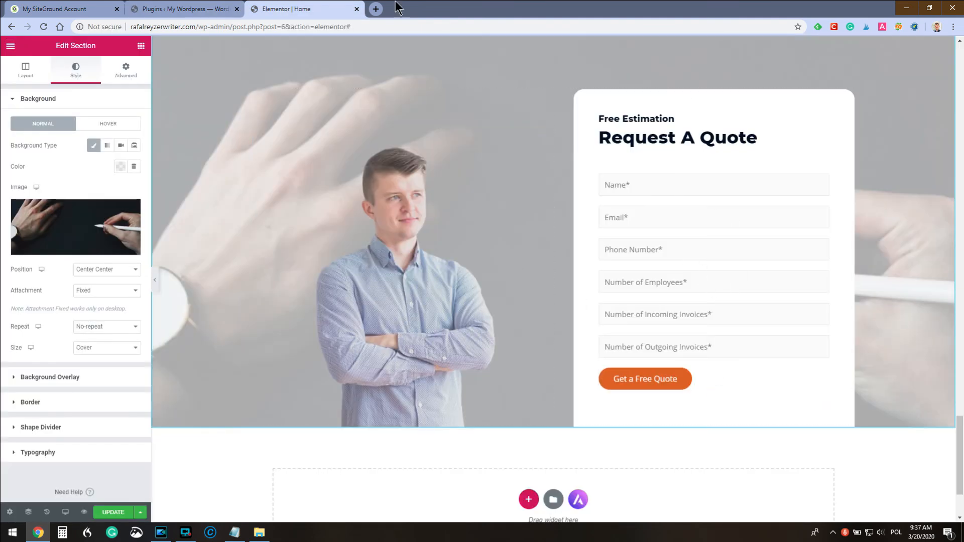
Open the Enquiry form in the WPForms builder and examine its fields
left_click(215, 9)
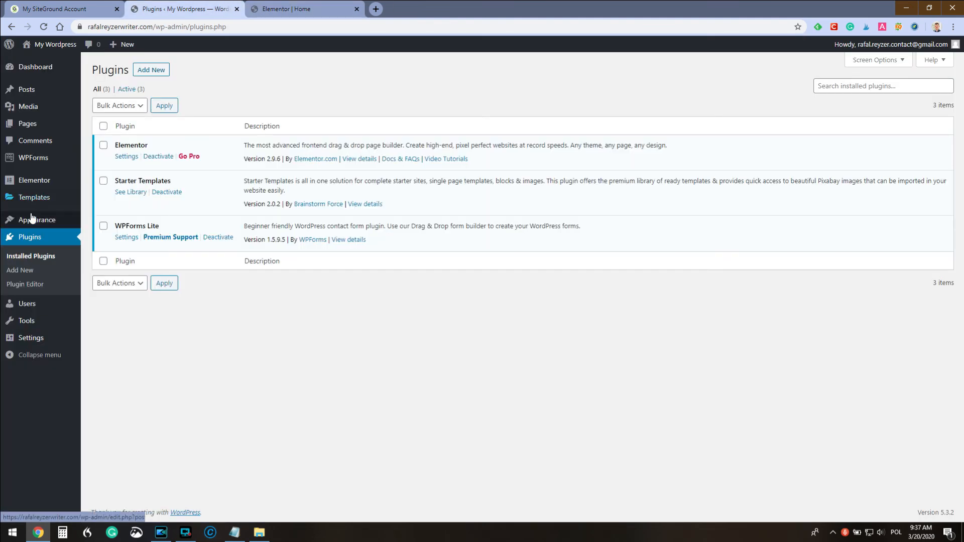
mouse_move(27, 167)
left_click(94, 160)
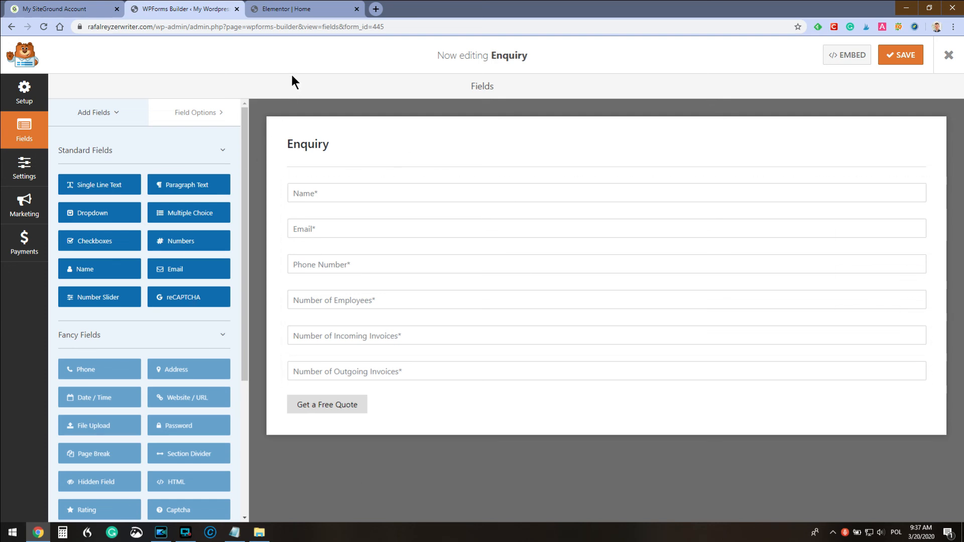
Return to the Home page in Elementor and review its sections from the quote form up to the hero
left_click(285, 11)
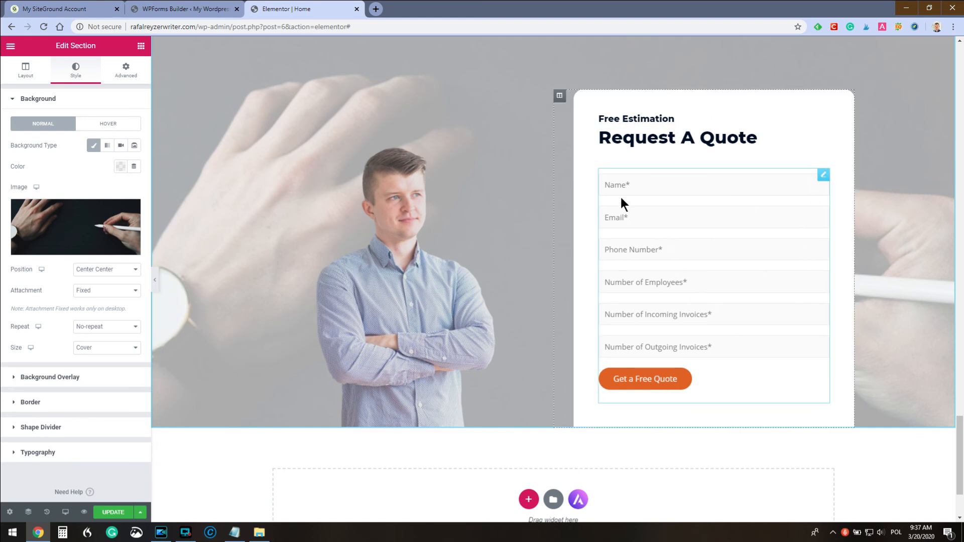
scroll(634, 207, "up", 15)
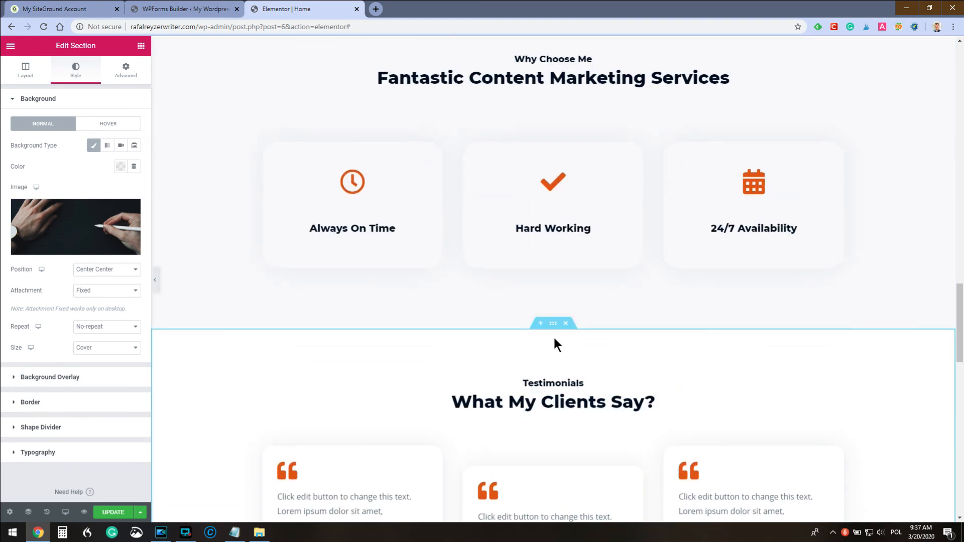
scroll(522, 324, "up", 15)
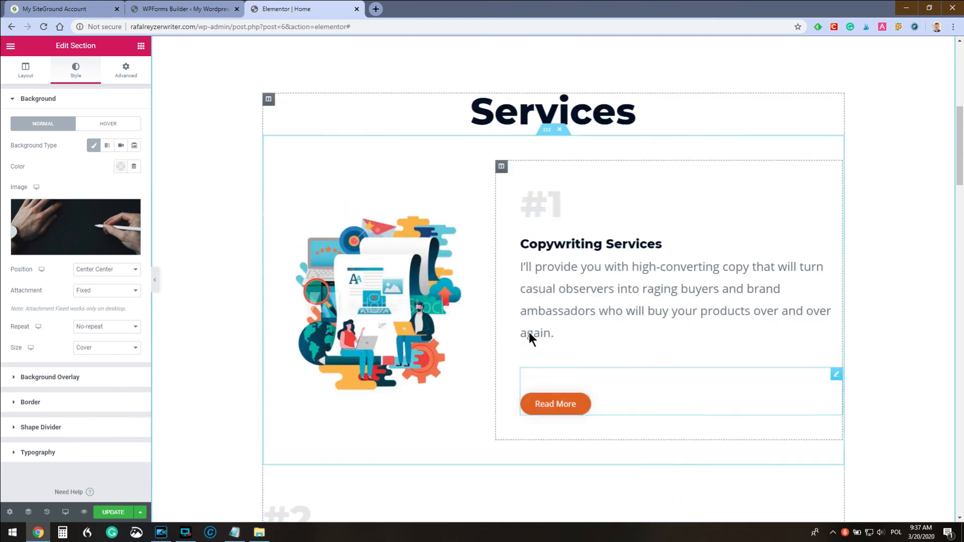
left_click(196, 7)
left_click(282, 7)
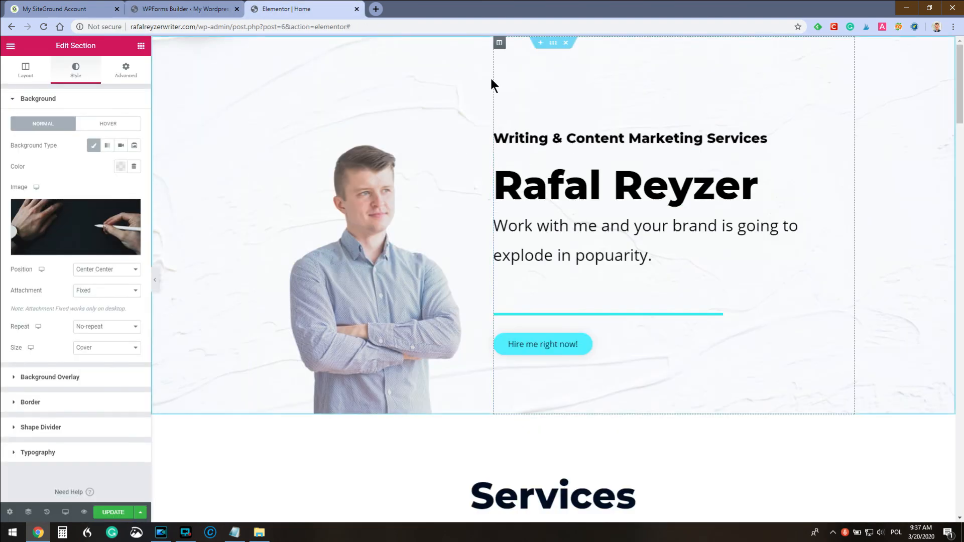
Close the Enquiry form in the WPForms builder and open the list of all pages in the WordPress dashboard
left_click(229, 8)
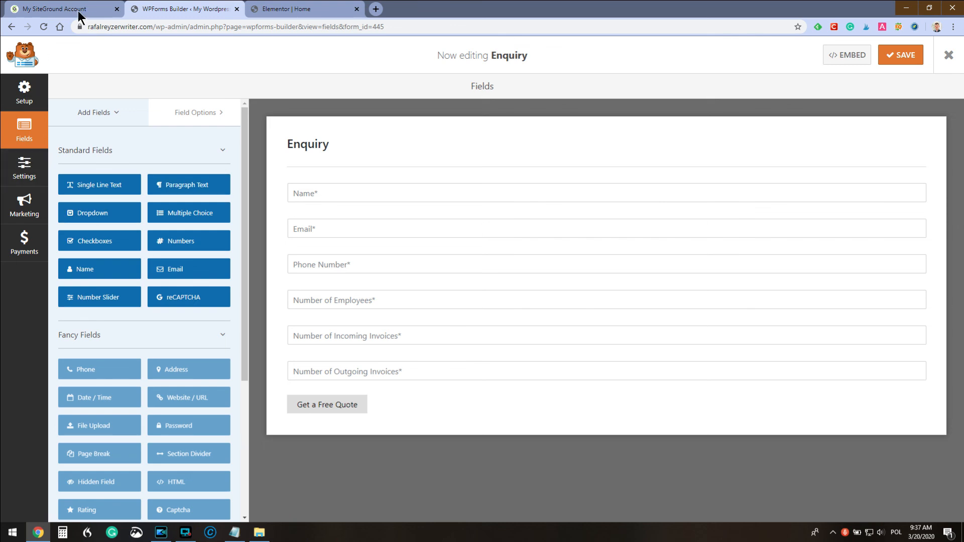
left_click(948, 54)
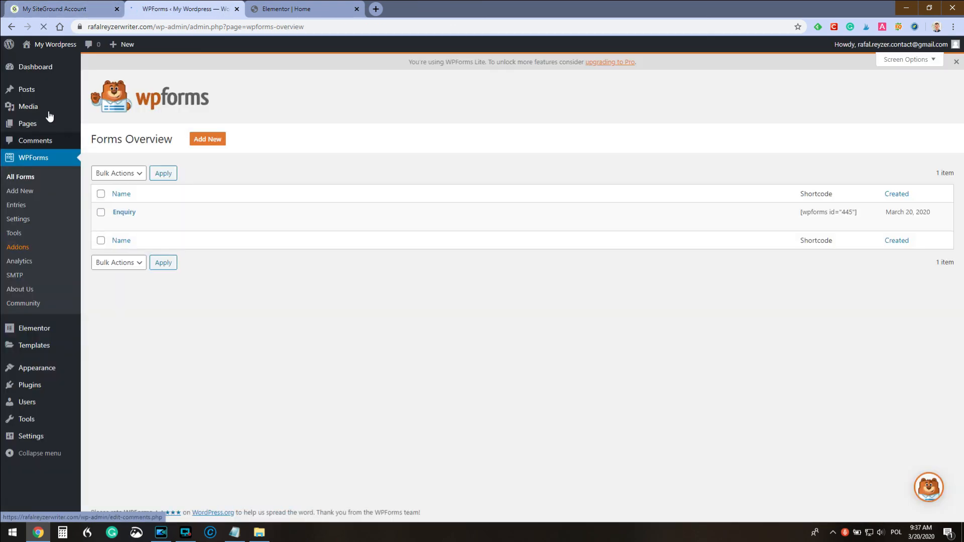
mouse_move(36, 123)
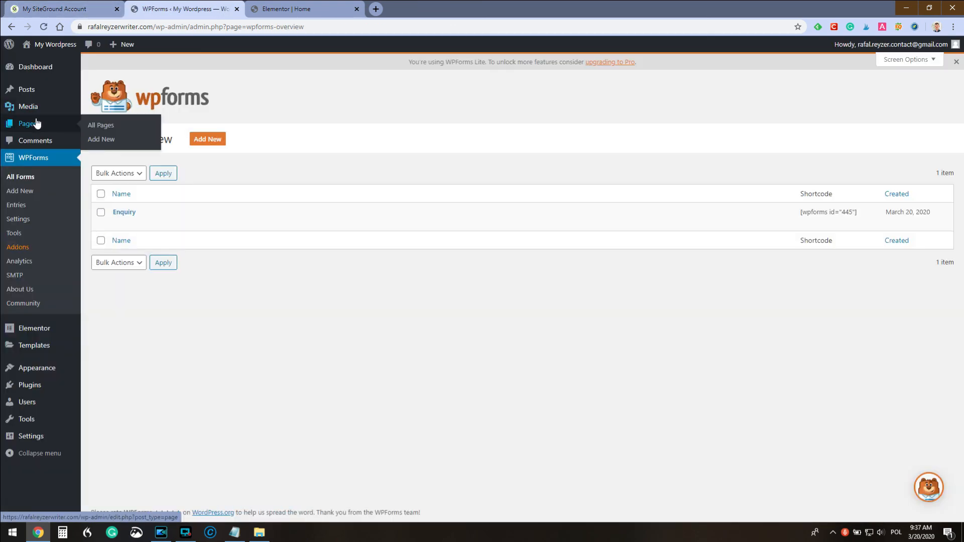
left_click(99, 125)
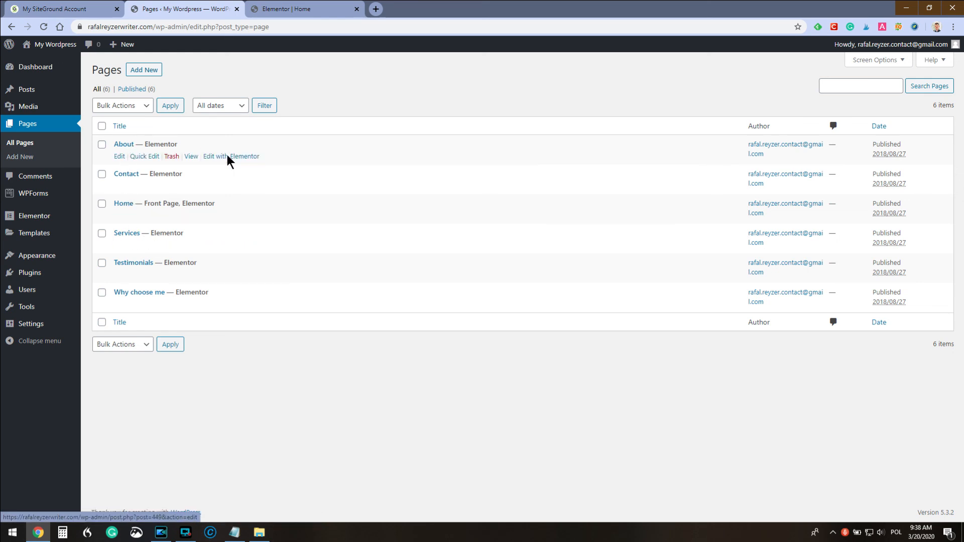
Return to the Home page in Elementor and examine its sections from the hero down to the Request A Quote form
left_click(302, 9)
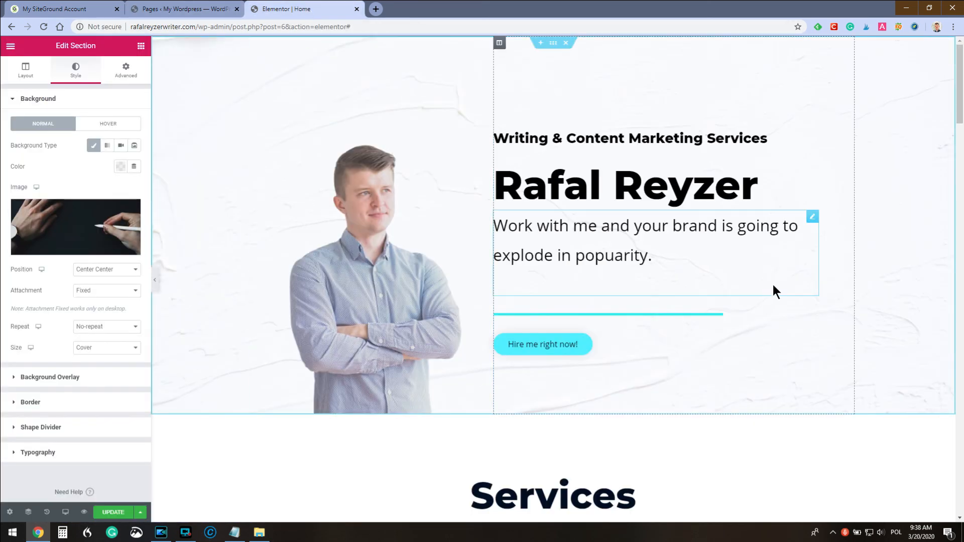
scroll(691, 307, "down", 5)
scroll(439, 288, "up", 5)
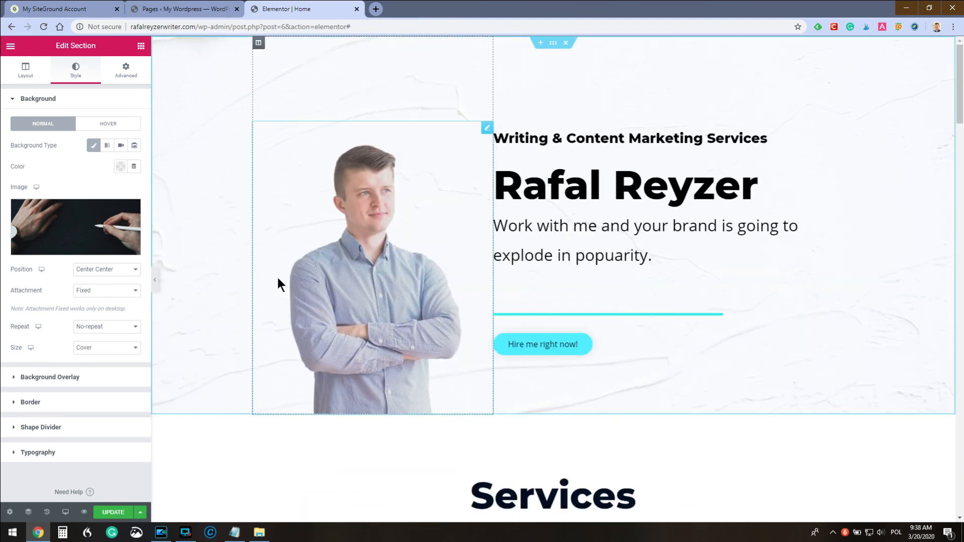
scroll(279, 279, "down", 10)
scroll(247, 251, "down", 7)
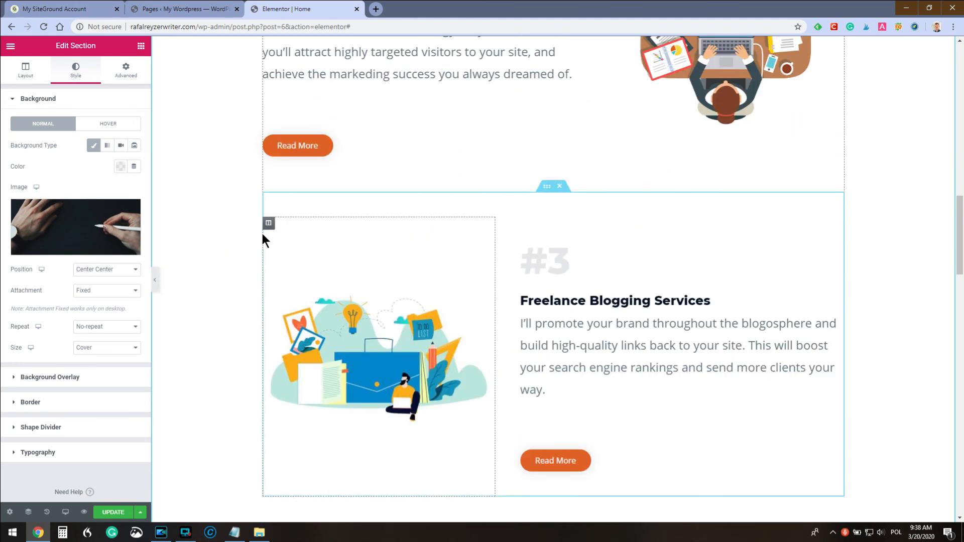
scroll(280, 231, "down", 12)
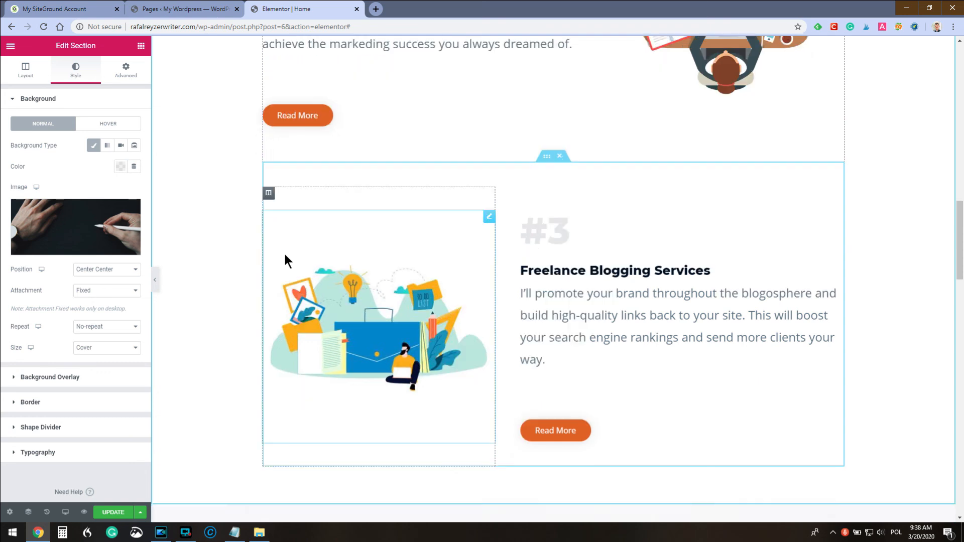
scroll(250, 306, "down", 12)
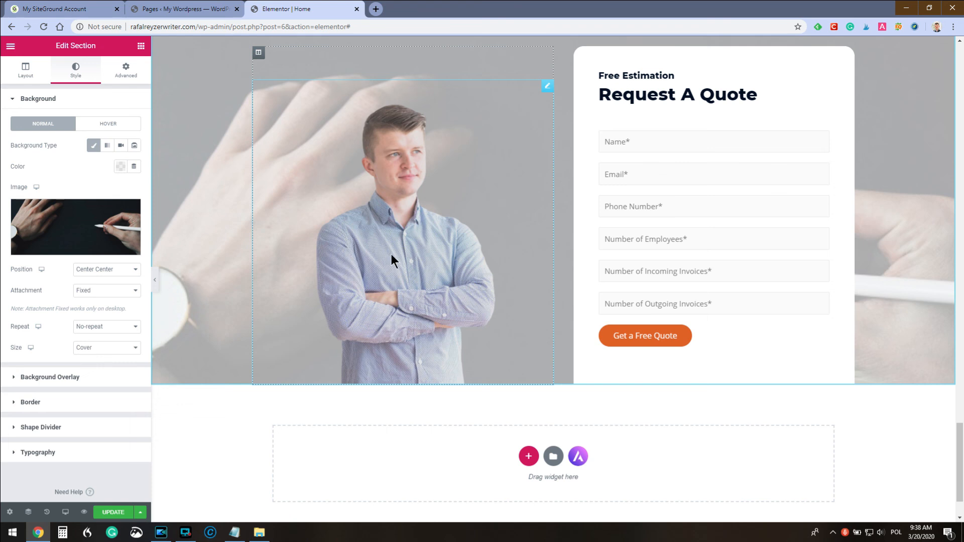
Open the Freelance Blogging Services description for text editing and look over the page back up to the hero
scroll(390, 254, "up", 10)
scroll(789, 362, "up", 7)
scroll(790, 243, "up", 5)
scroll(778, 244, "up", 5)
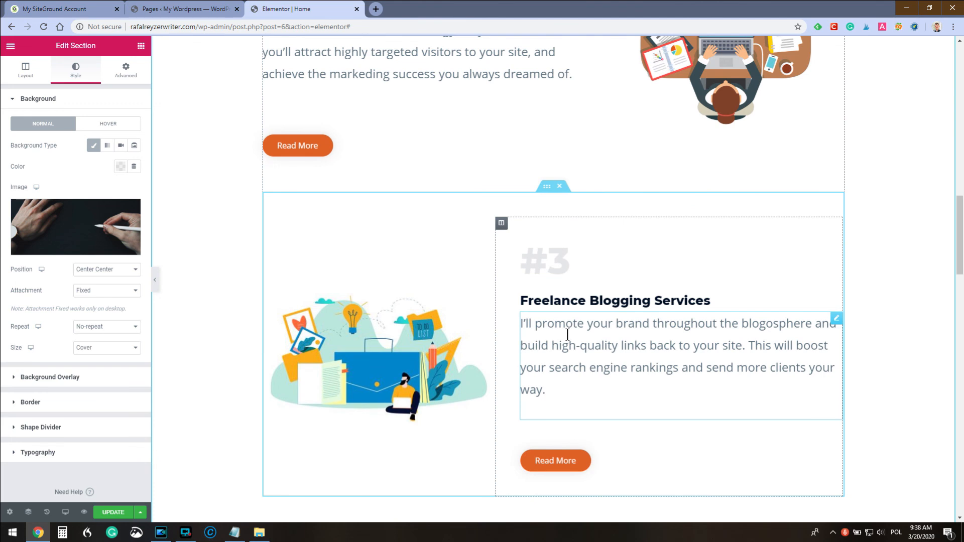
left_click(568, 334)
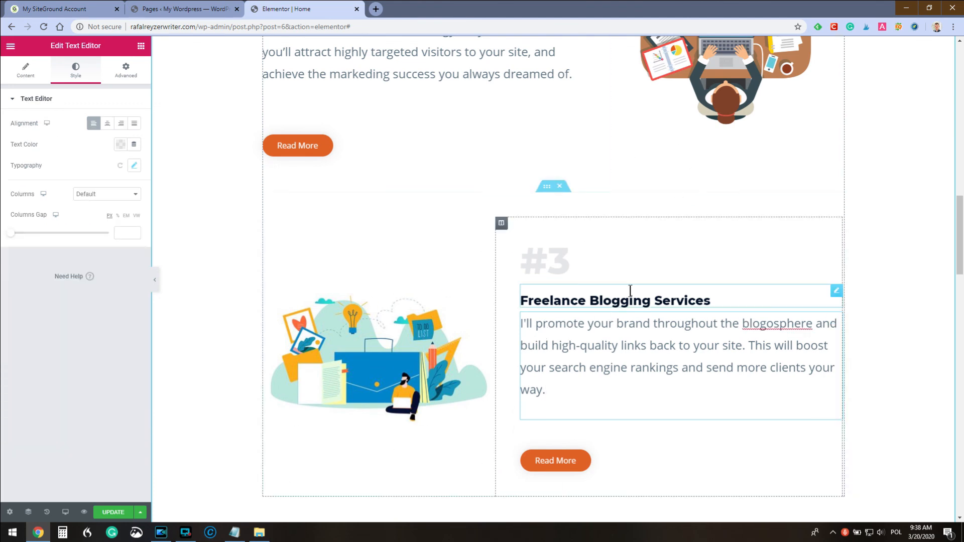
scroll(640, 289, "up", 15)
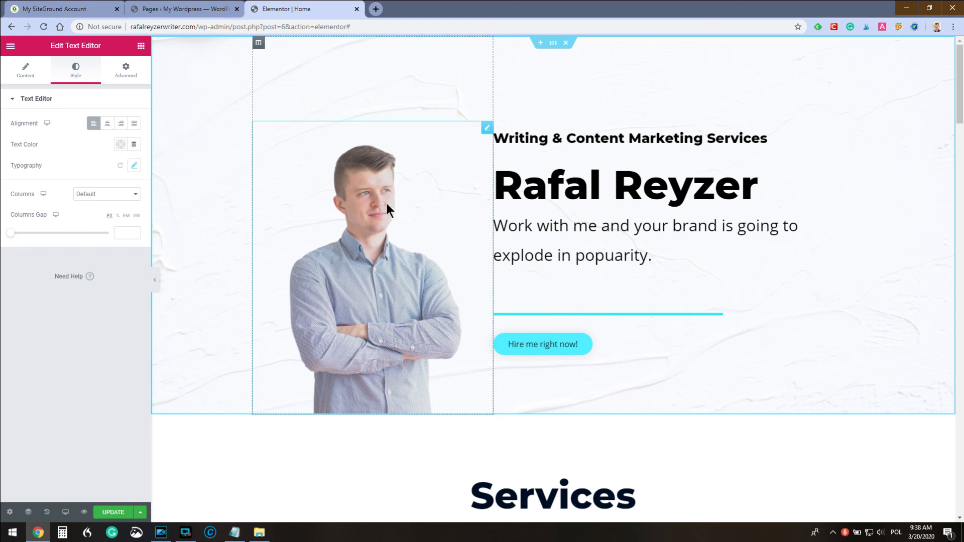
Examine the Services, Why Choose Me and Testimonials sections of the Home page once more
scroll(375, 197, "down", 7)
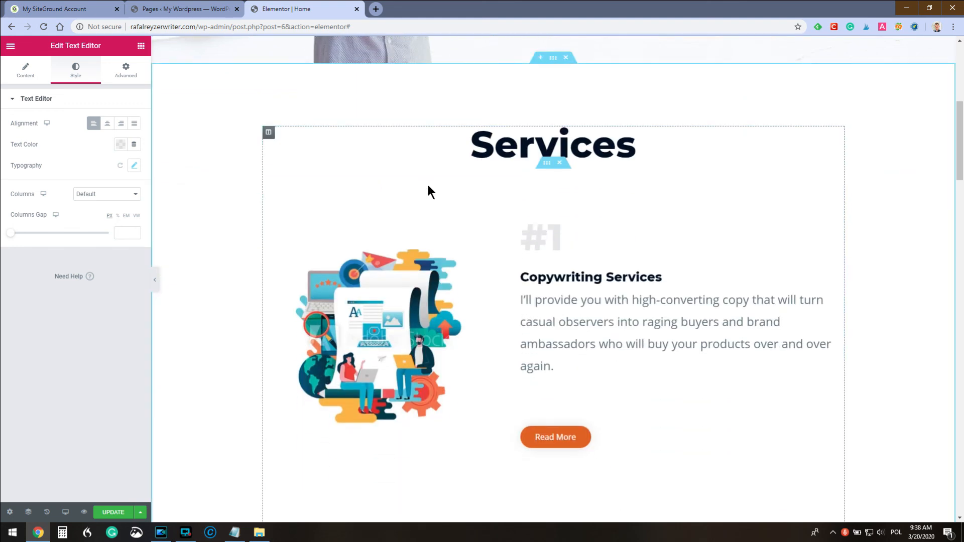
scroll(394, 205, "down", 5)
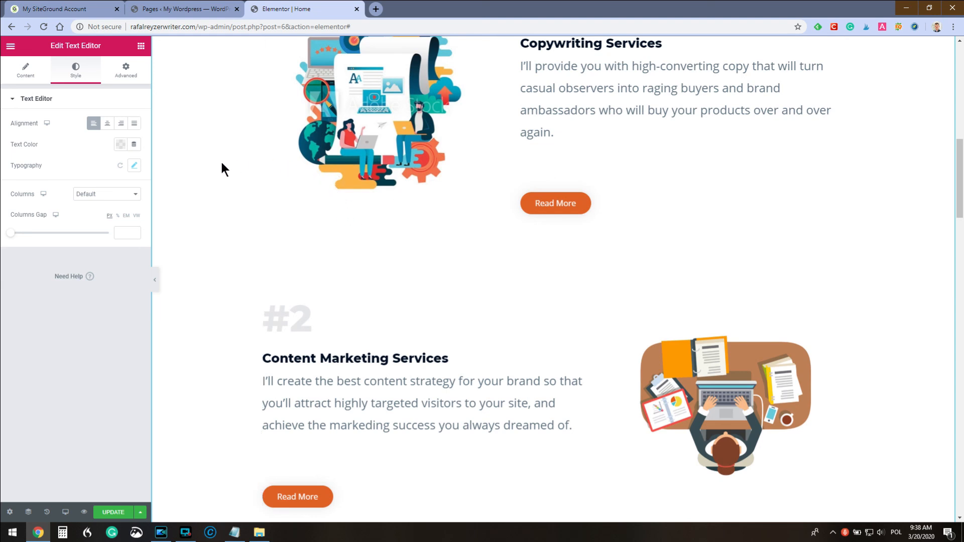
scroll(224, 204, "down", 5)
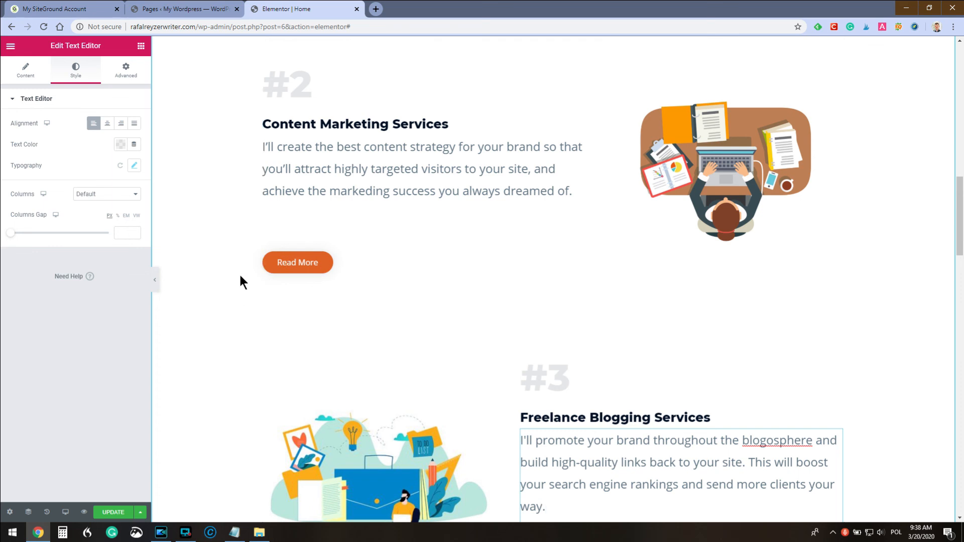
scroll(522, 280, "down", 7)
scroll(617, 301, "down", 7)
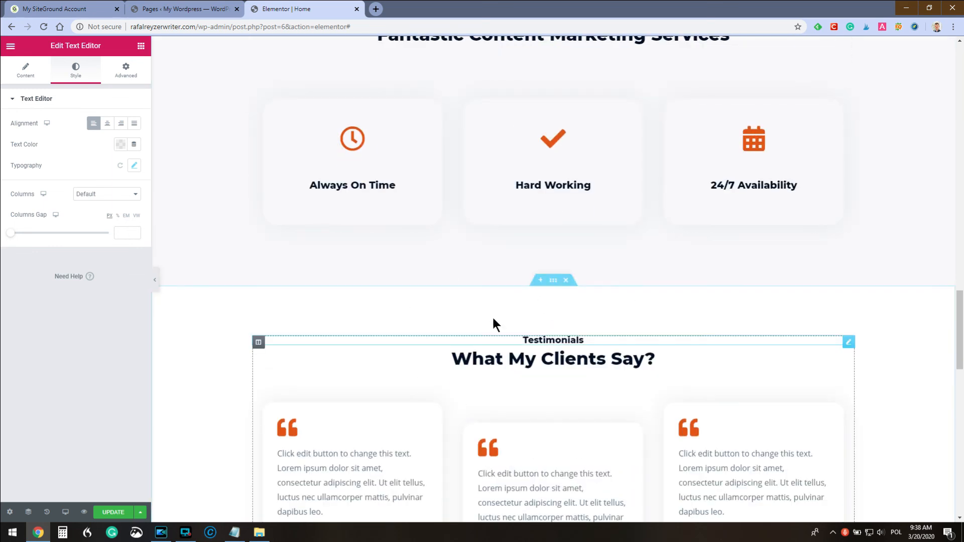
scroll(492, 321, "down", 7)
scroll(456, 289, "up", 14)
scroll(455, 282, "up", 20)
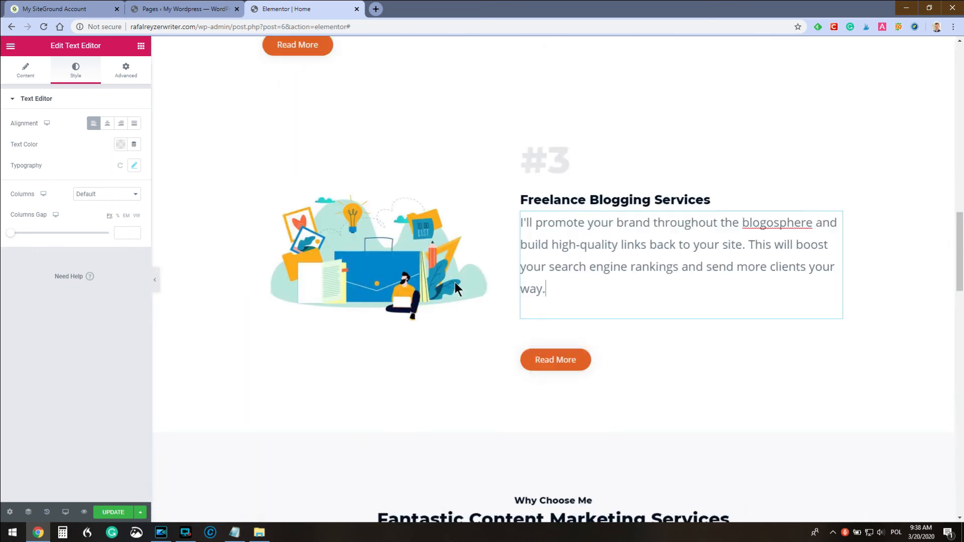